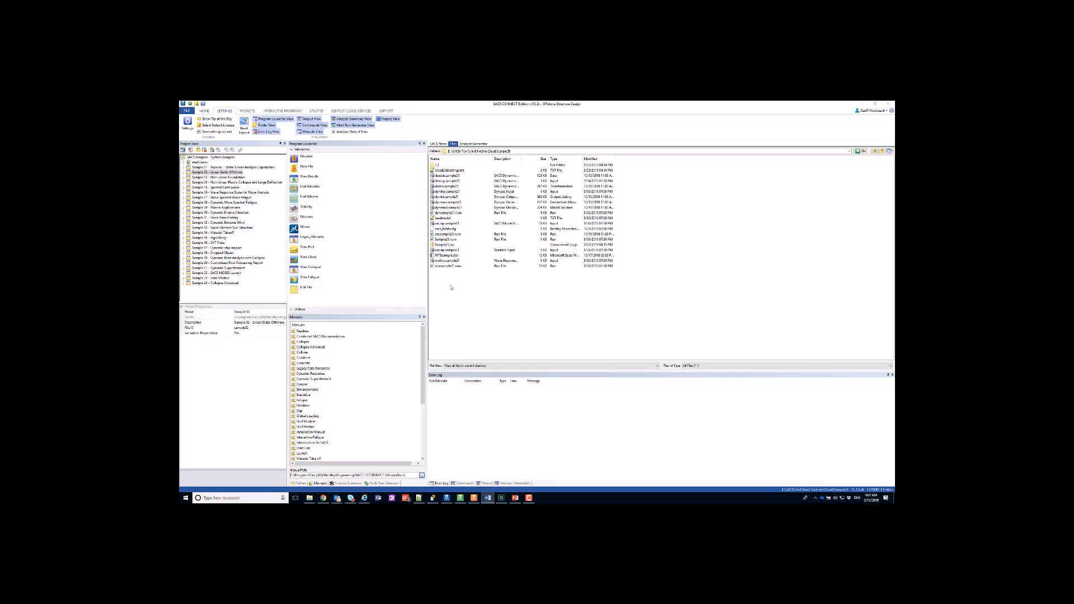
Open the Wind Turbine Job Creator utility and move its window clear of the file list
click(364, 318)
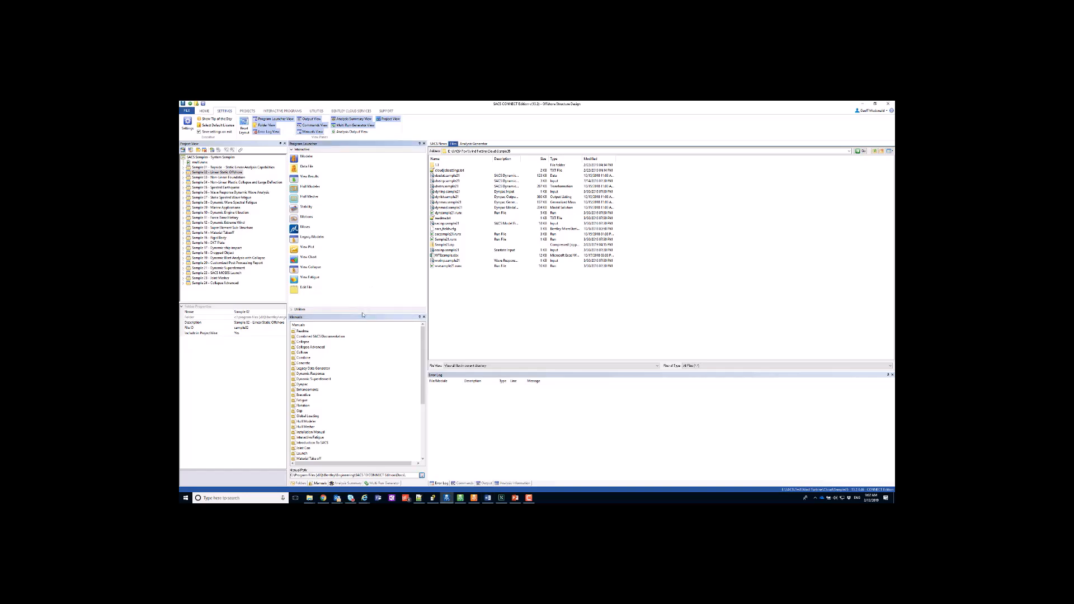
click(362, 309)
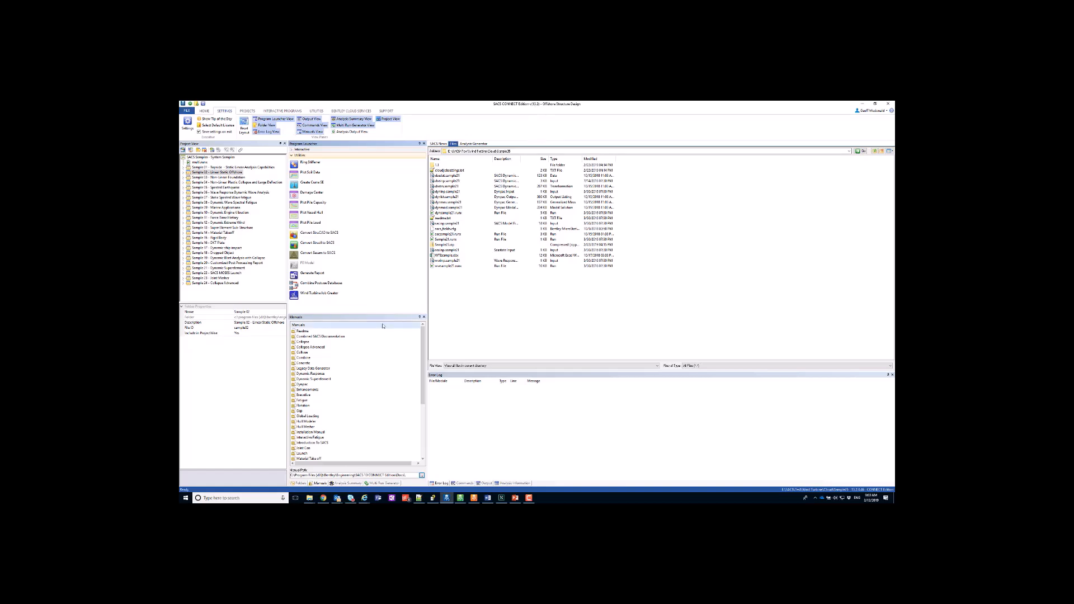
click(297, 300)
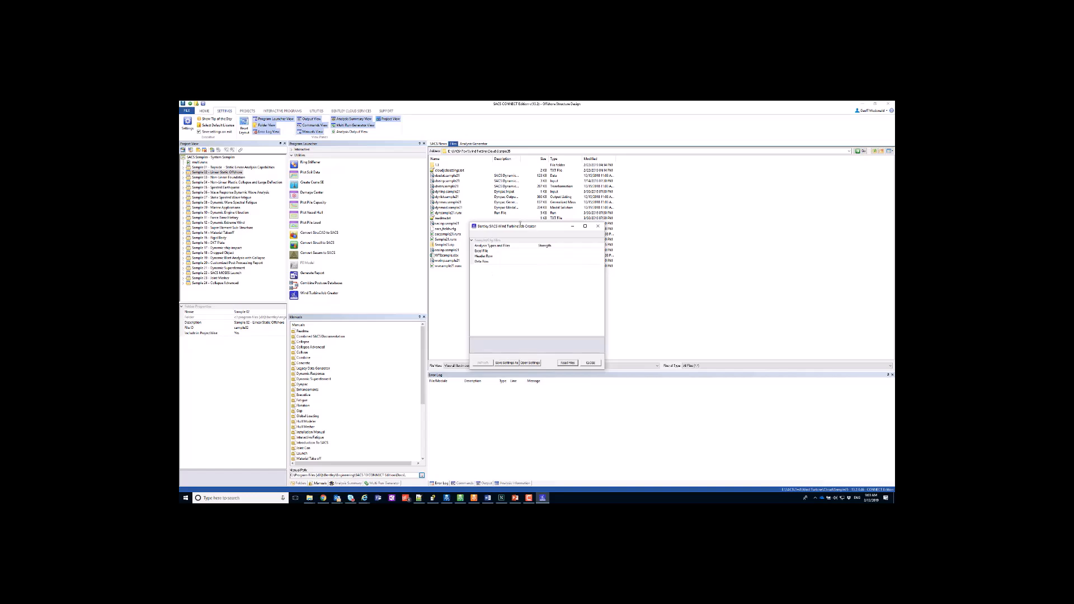
drag(525, 228, 366, 189)
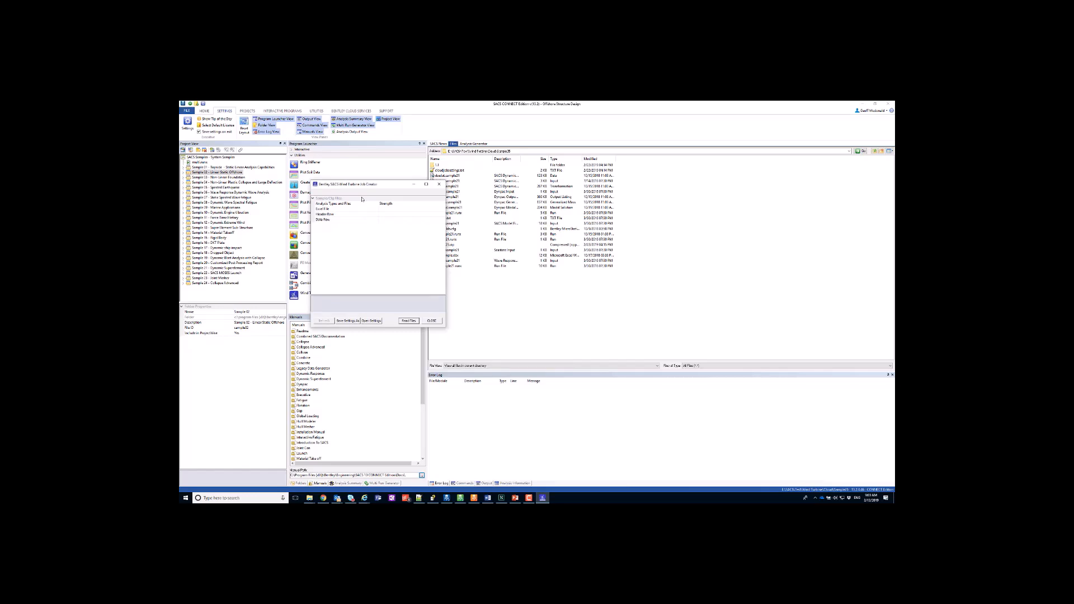
Set the analysis type of the wind turbine job to Dynamic Super Element
click(405, 204)
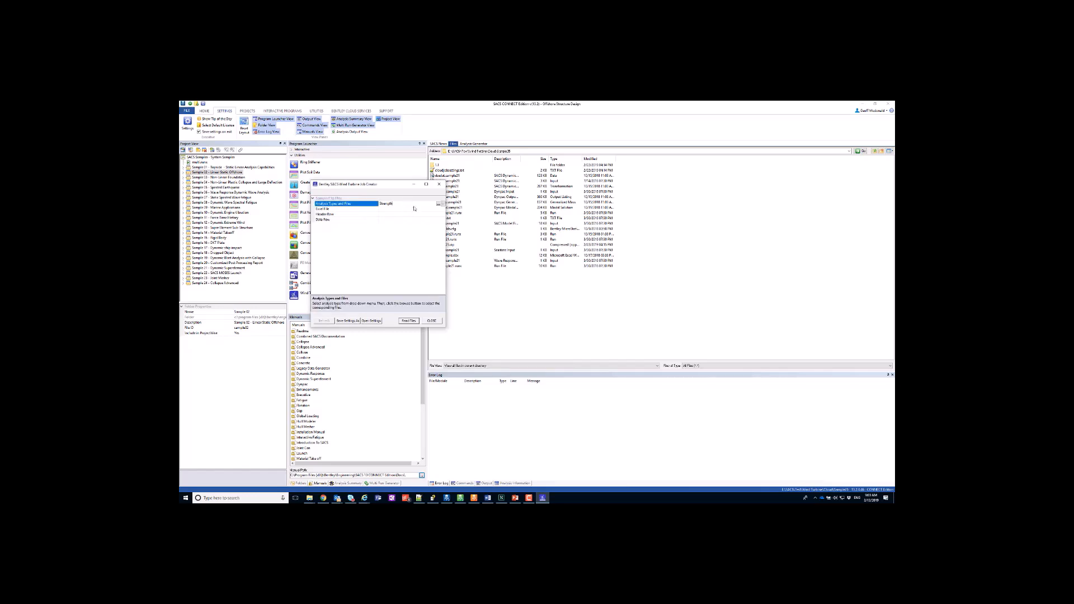
click(440, 204)
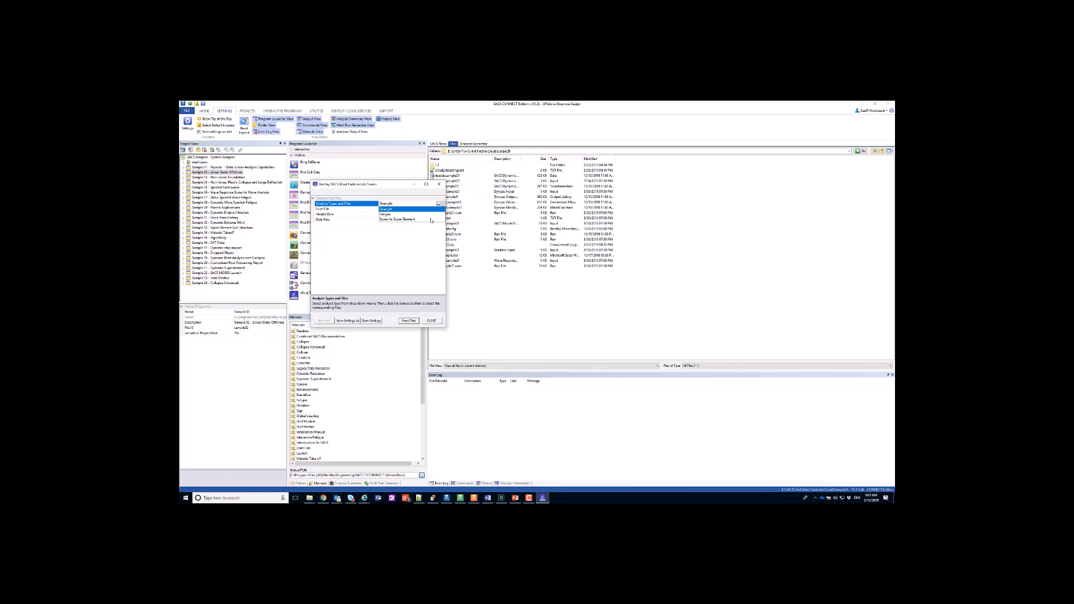
click(428, 219)
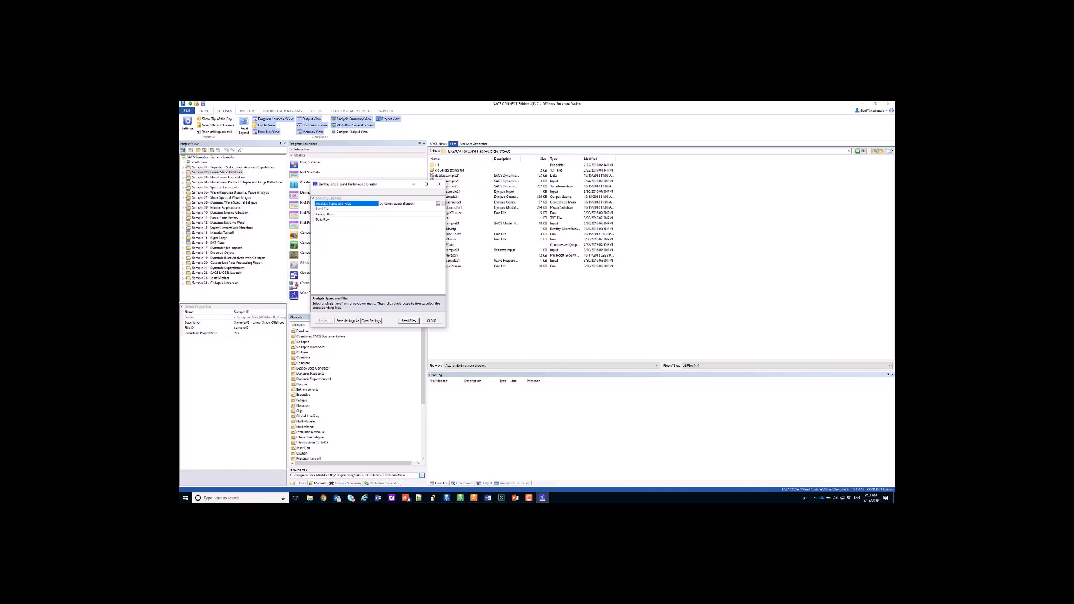
click(438, 204)
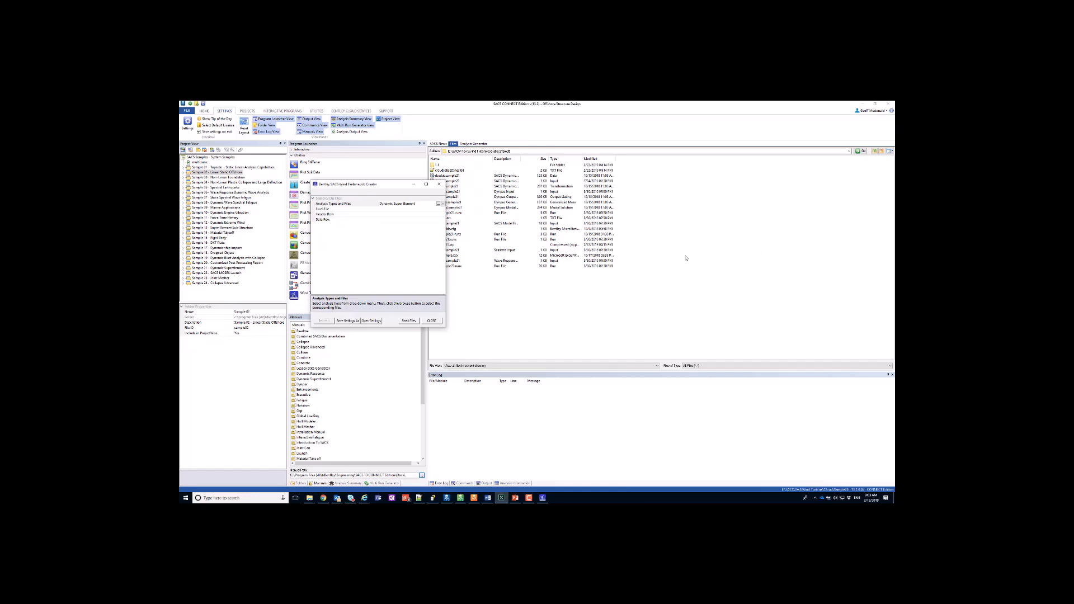
Open the WTExample workbook from the sample folder in Excel
click(437, 210)
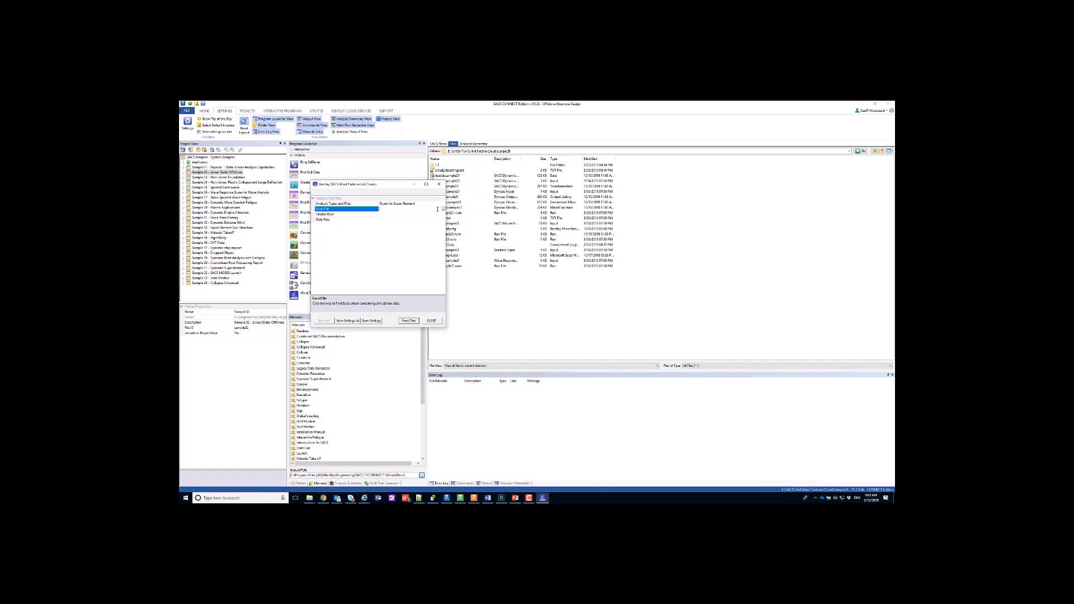
click(476, 274)
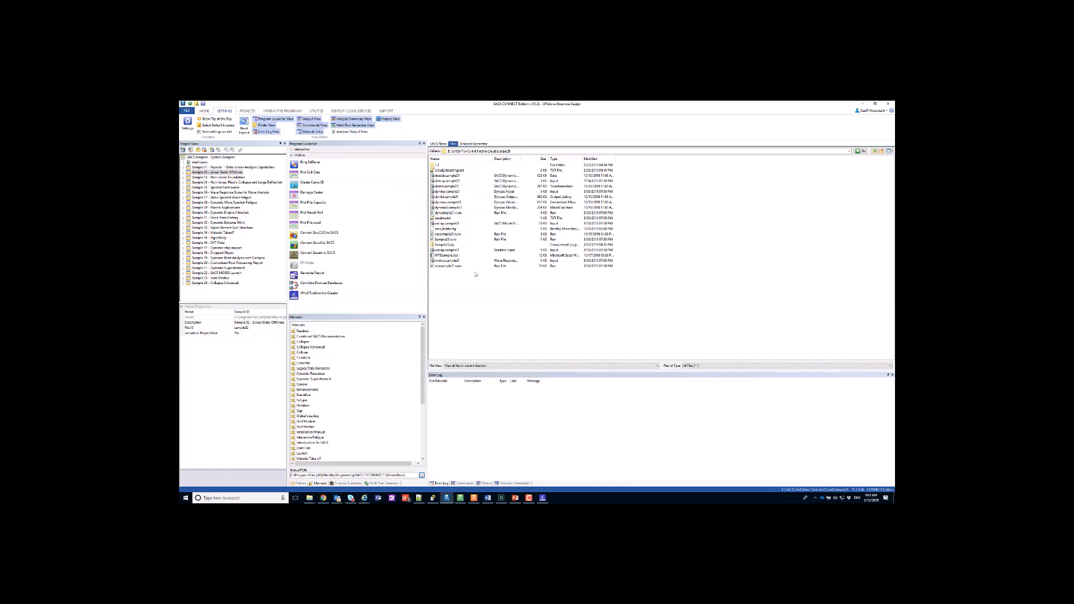
click(442, 255)
double_click(440, 256)
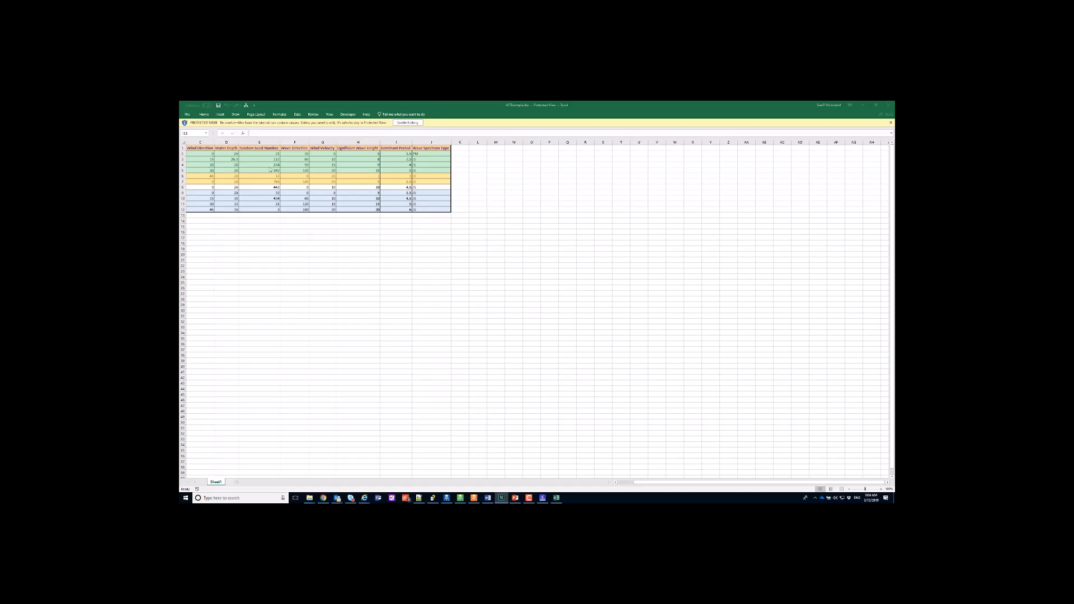
Examine the workbook's design load case table, including the random seed, wave direction and wind velocity columns
click(271, 158)
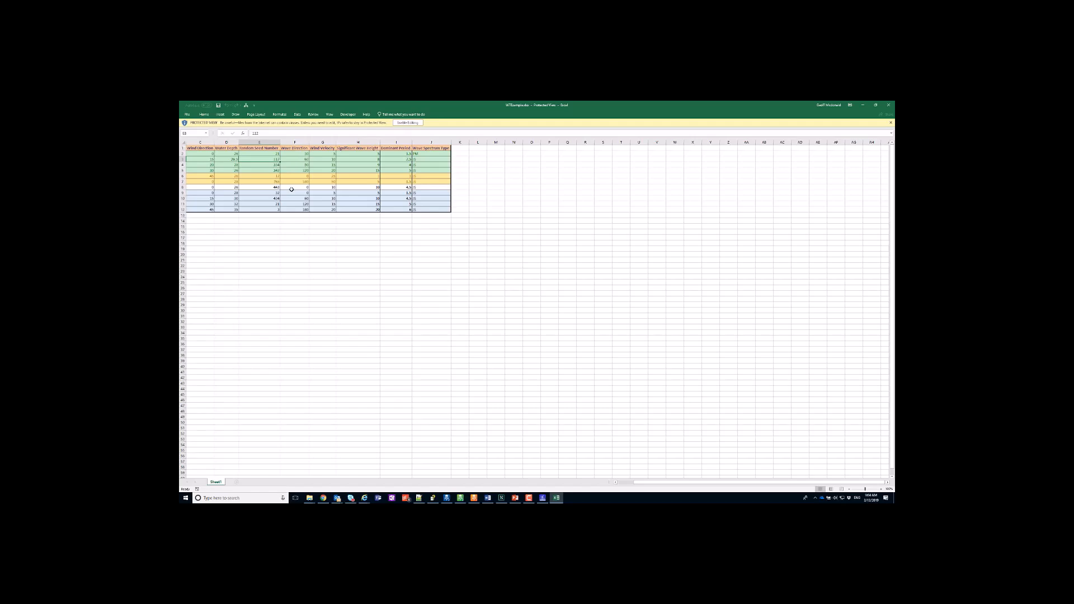
ctrl+scroll(300, 197, up, 5)
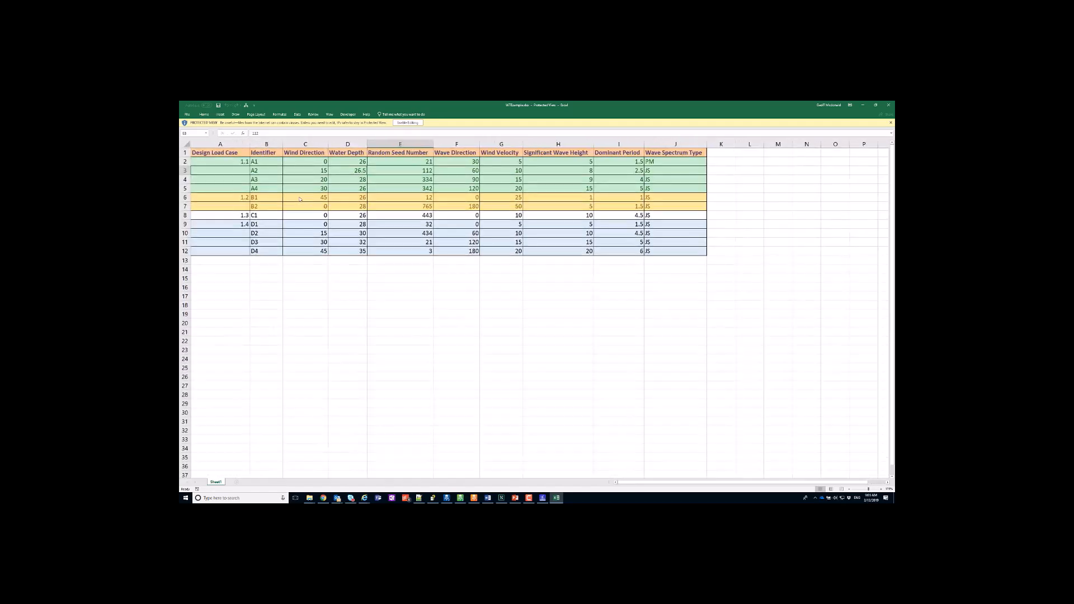
ctrl+scroll(300, 197, up, 1)
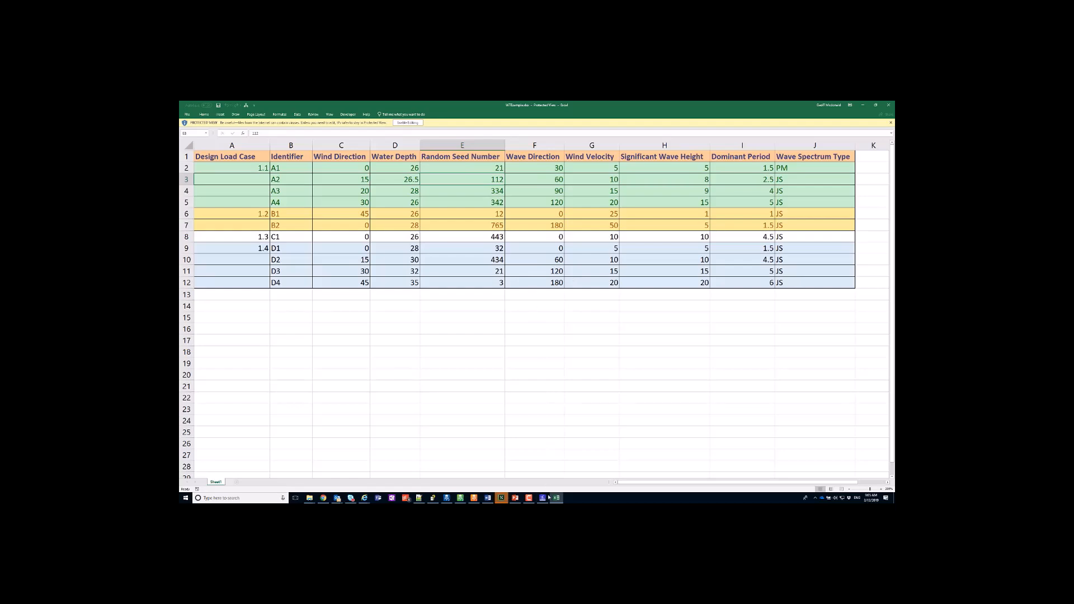
mouse_move(548, 500)
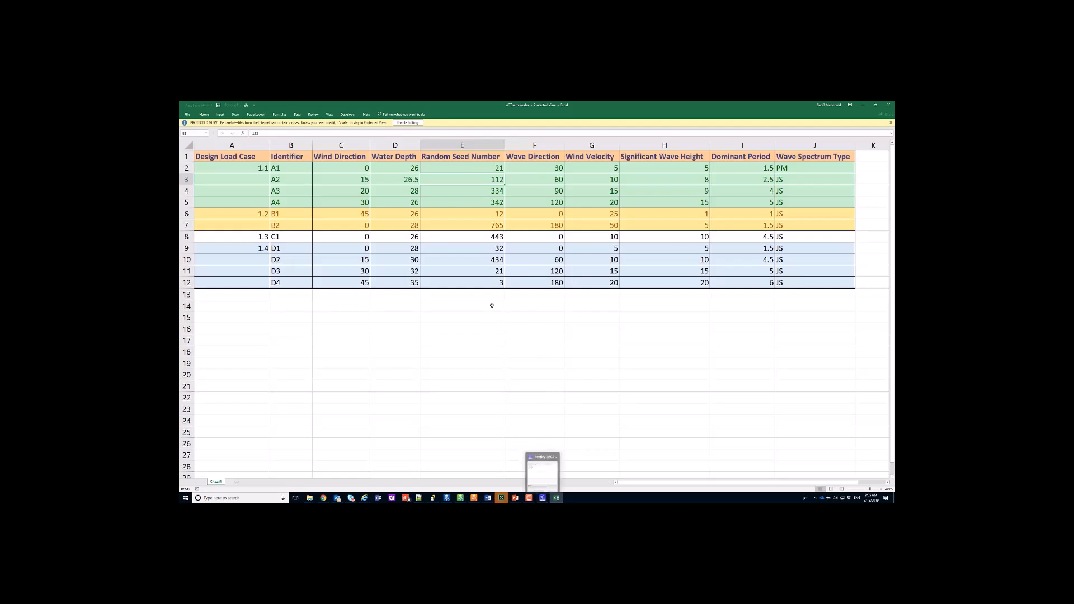
drag(537, 167, 537, 271)
click(598, 169)
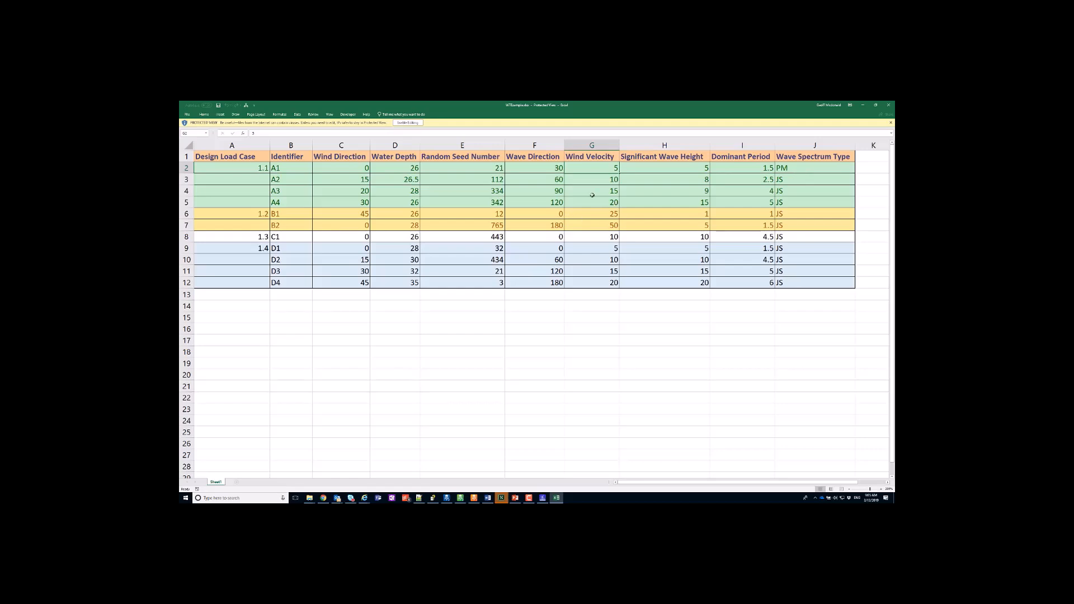
click(251, 168)
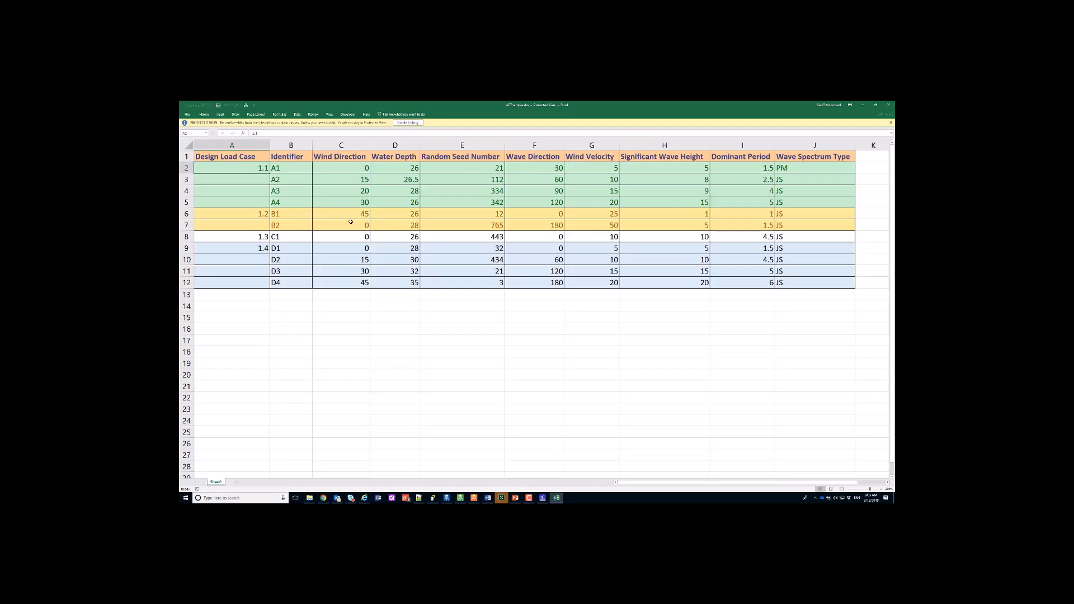
Switch back to the Wind Turbine Job Creator, assign the WTExample workbook as its Excel file, and read the file
click(863, 105)
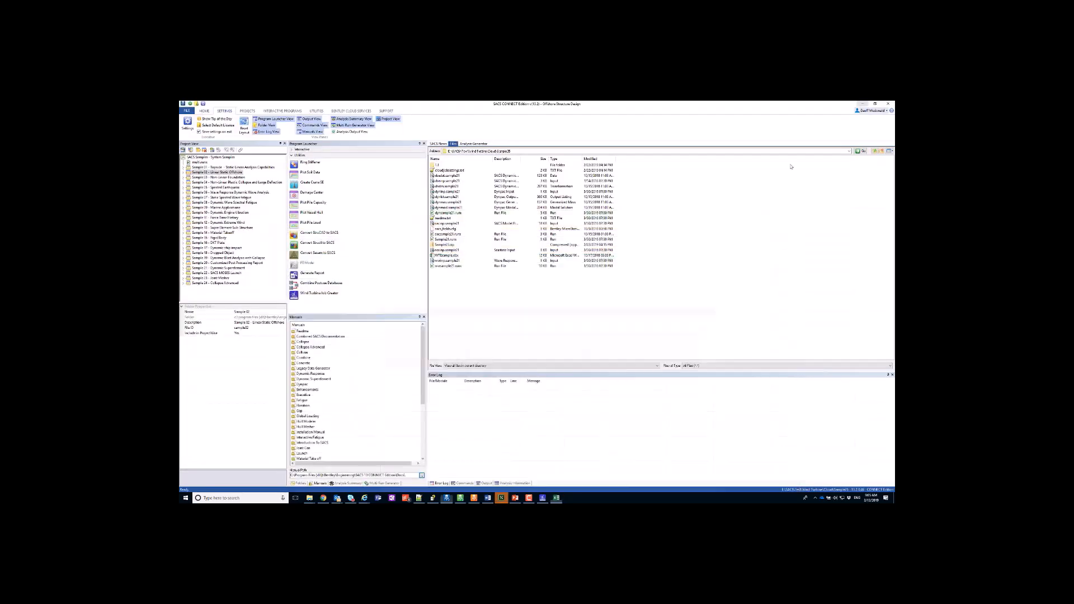
click(543, 498)
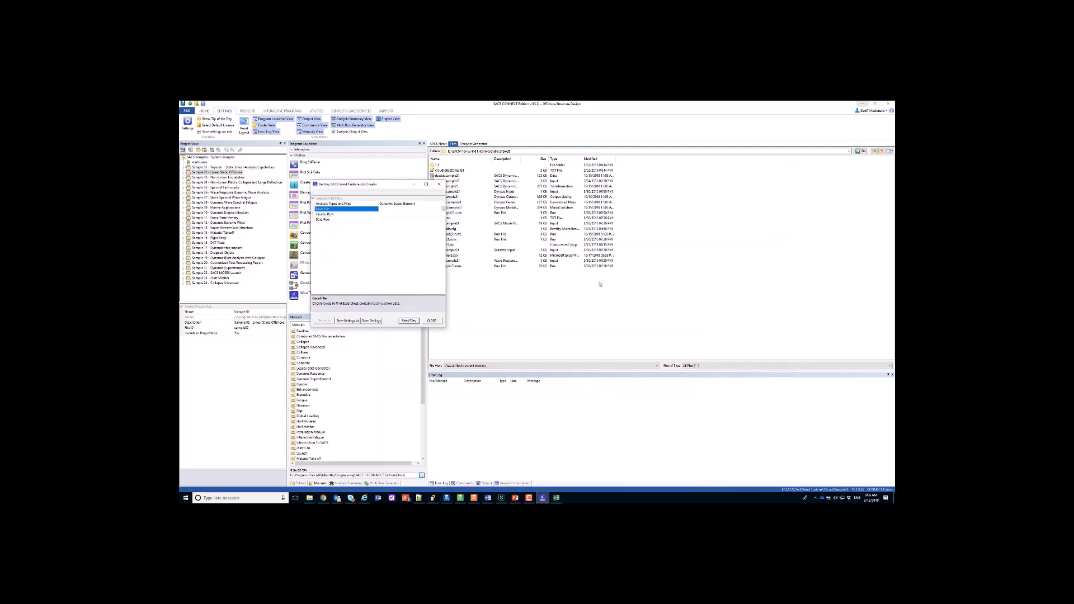
click(443, 209)
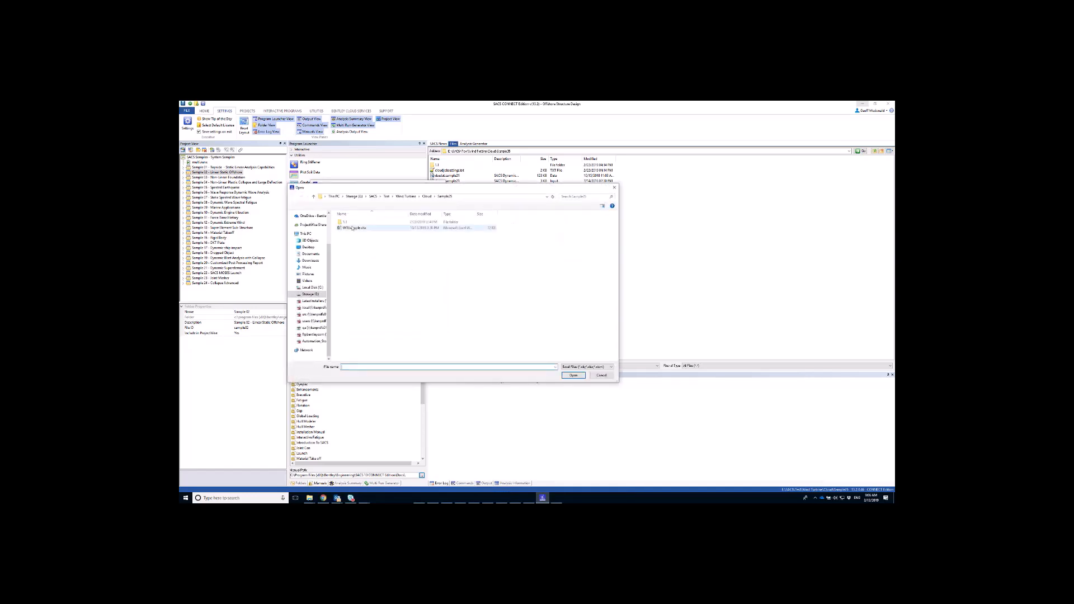
double_click(350, 228)
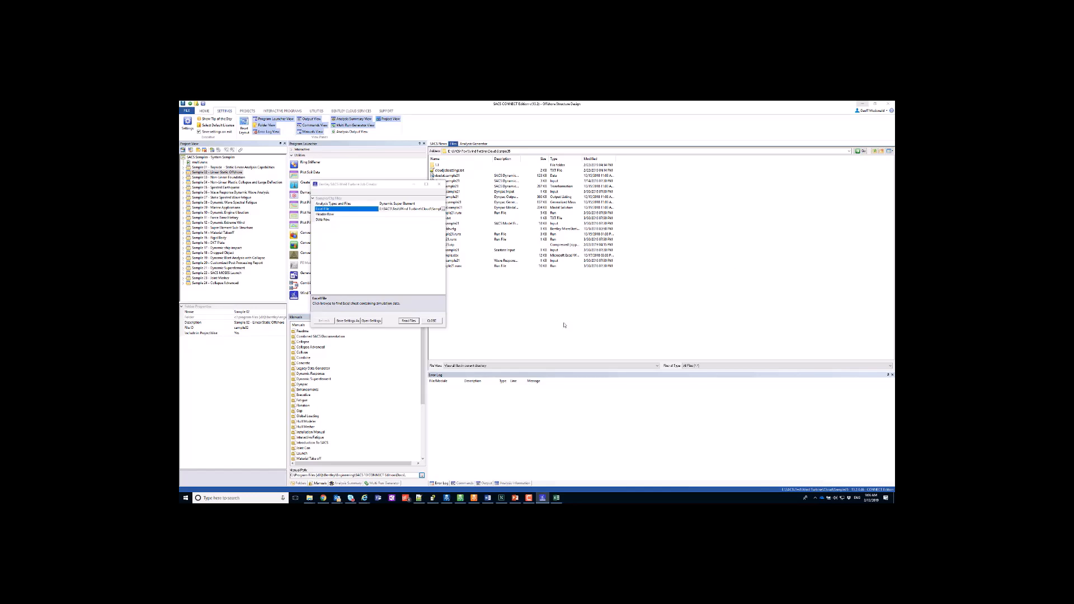
click(409, 322)
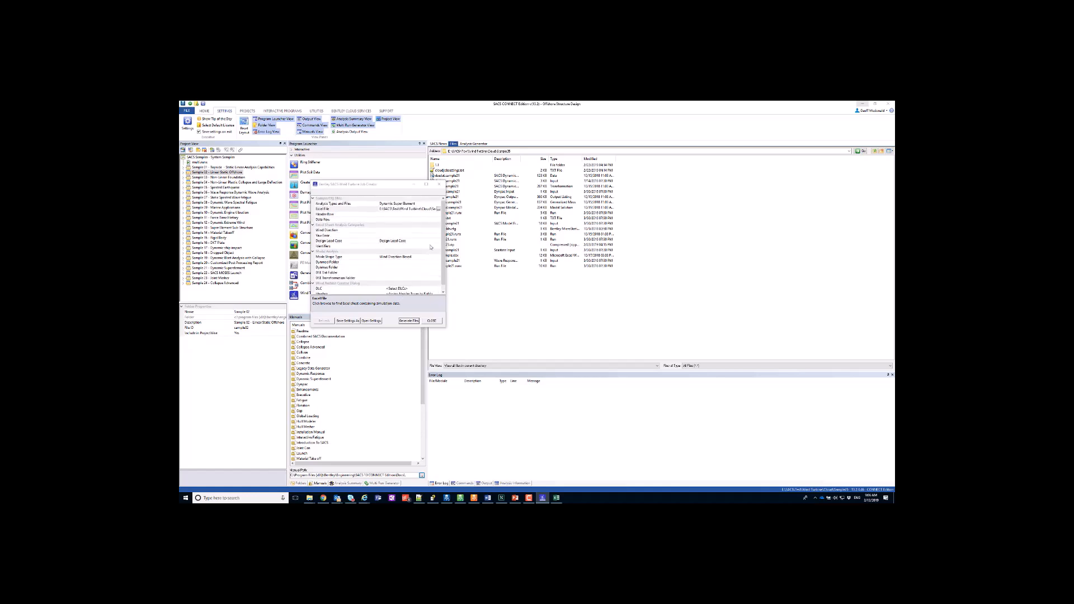
scroll(431, 247, down, 1)
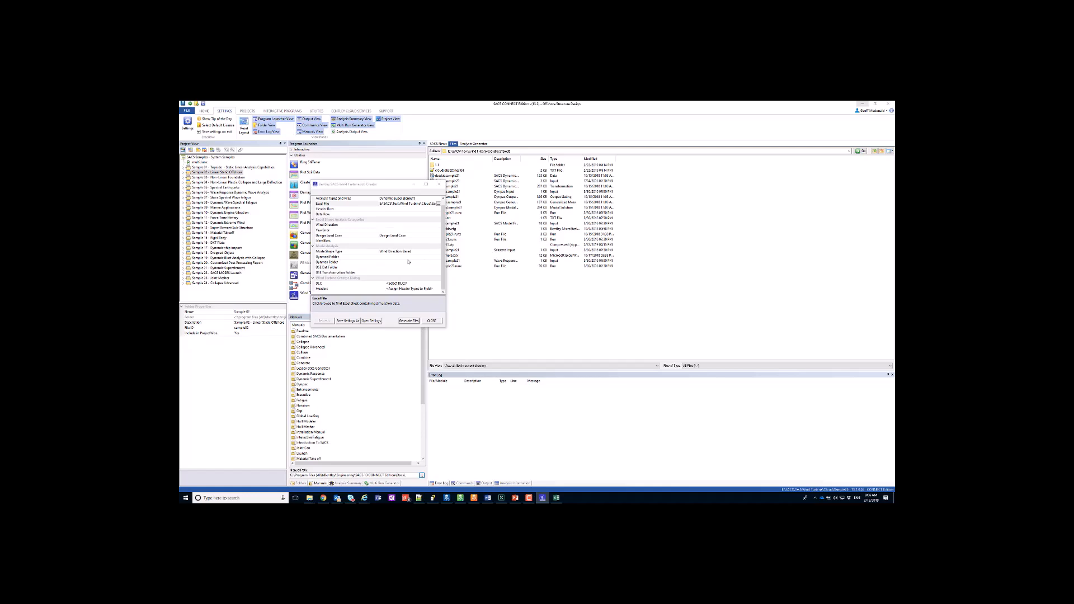
scroll(399, 240, up, 1)
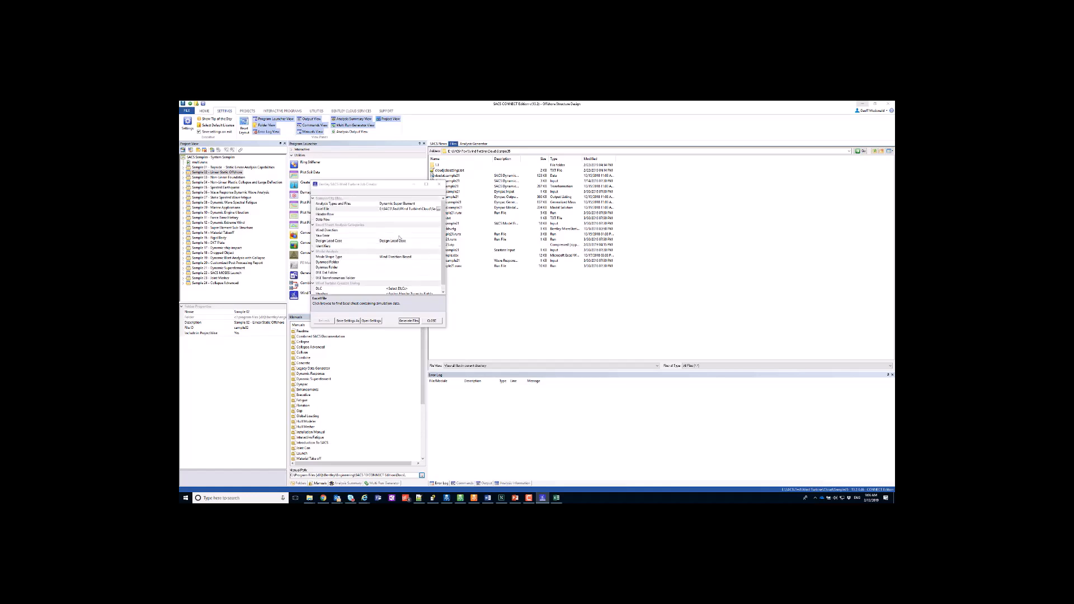
click(416, 214)
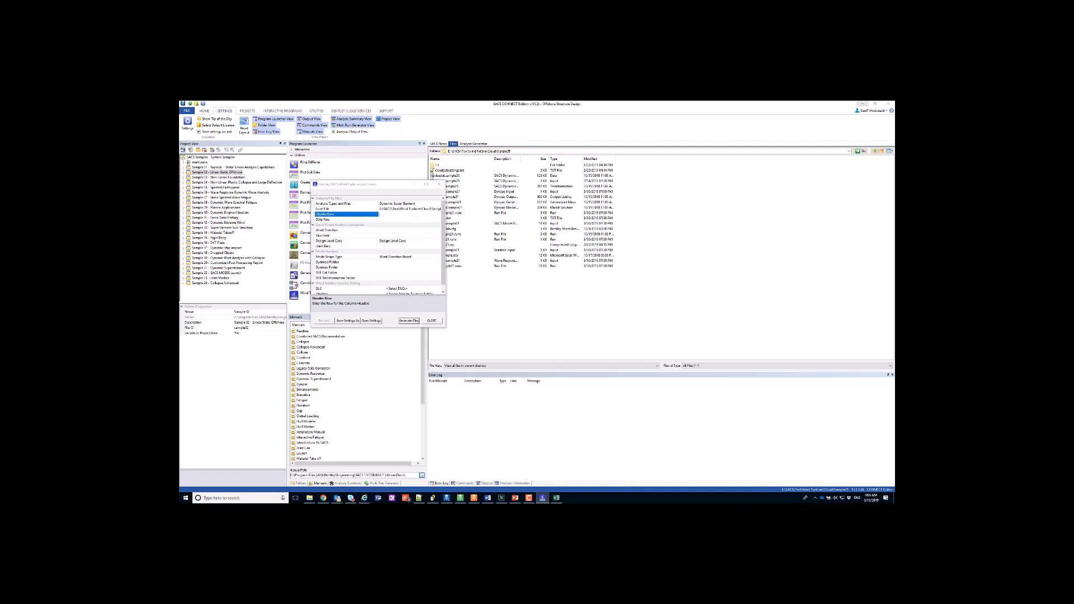
scroll(417, 280, down, 1)
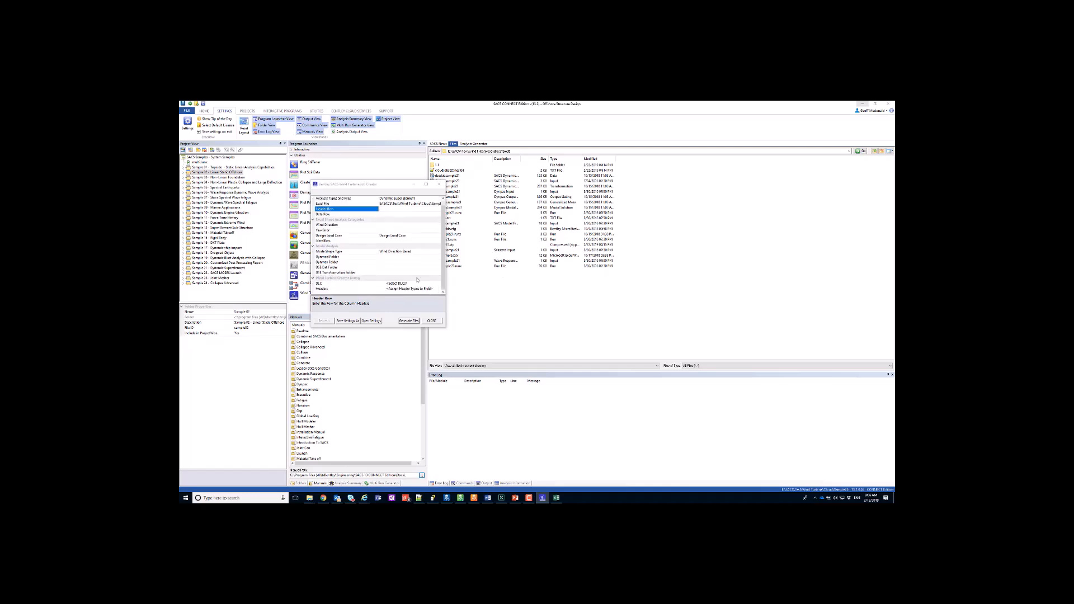
click(398, 258)
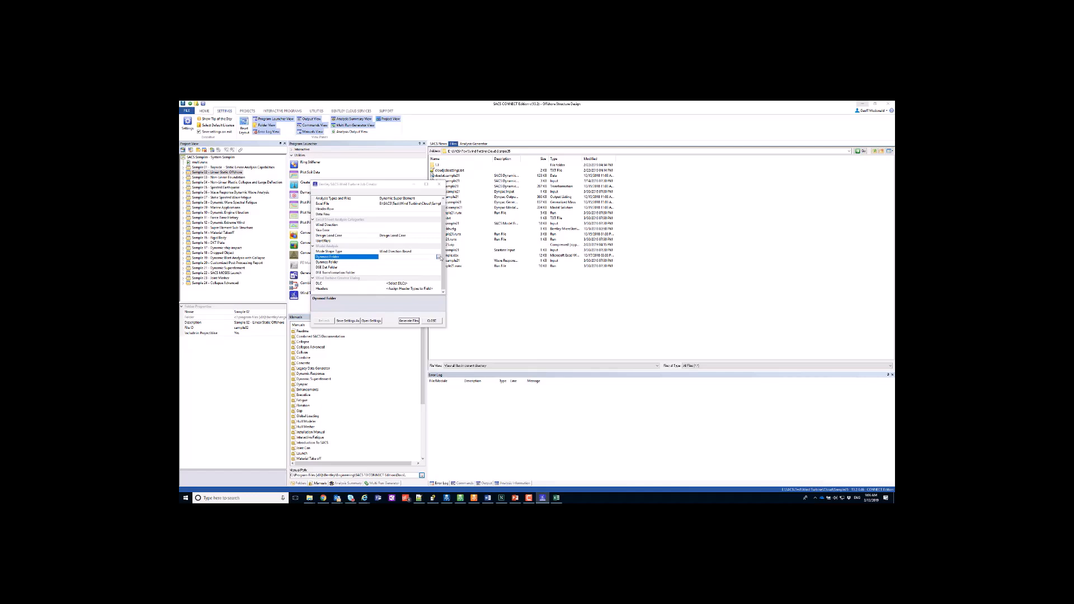
click(439, 257)
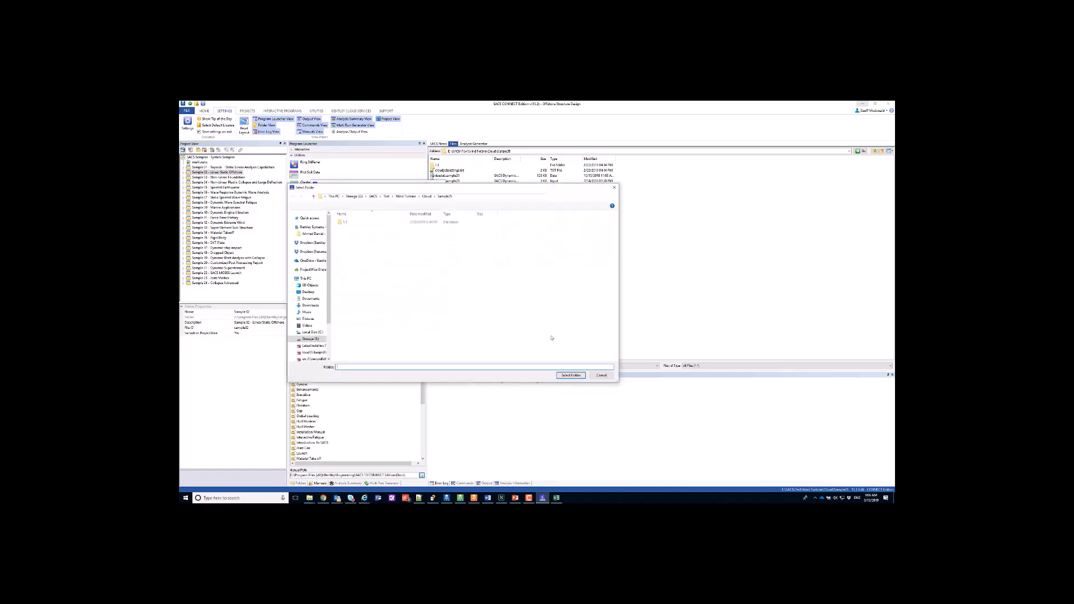
click(596, 376)
click(859, 353)
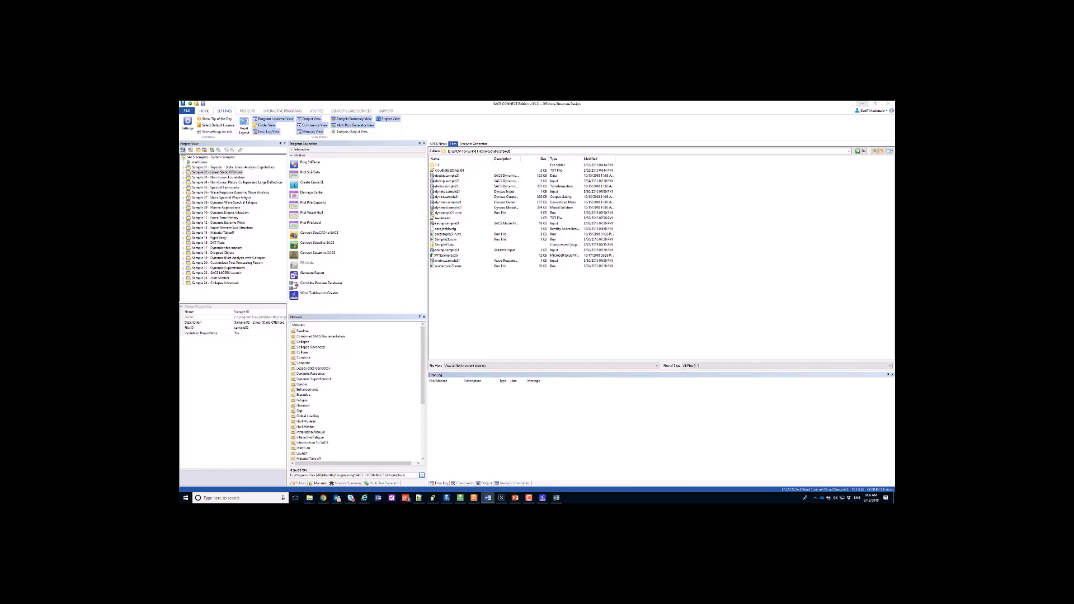
Bring back the Wind Turbine Job Creator and open the saved cloud job settings text file from the sample folder
click(542, 498)
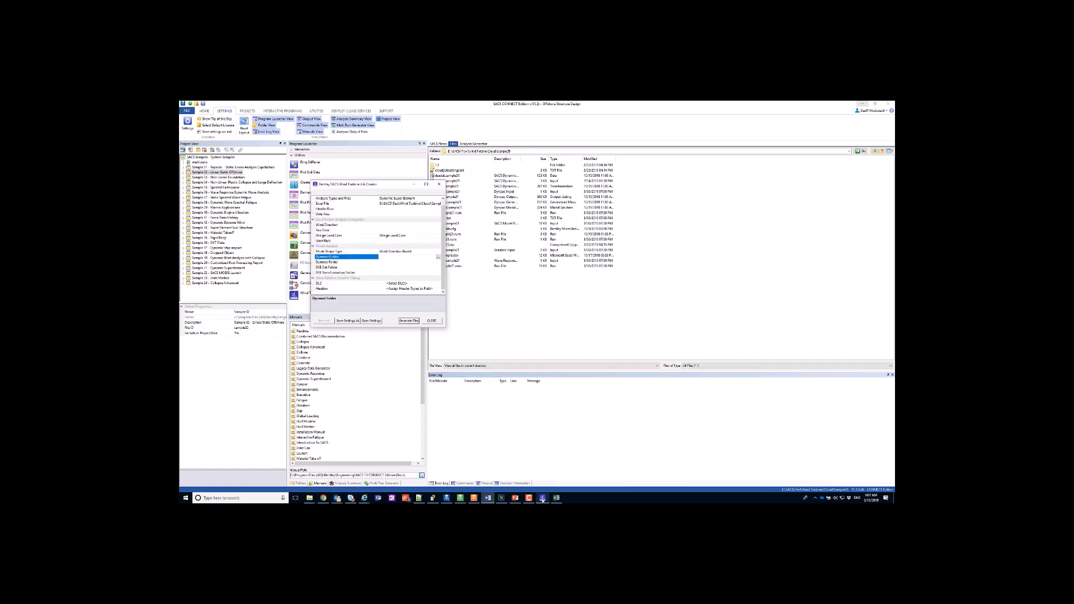
scroll(406, 243, up, 1)
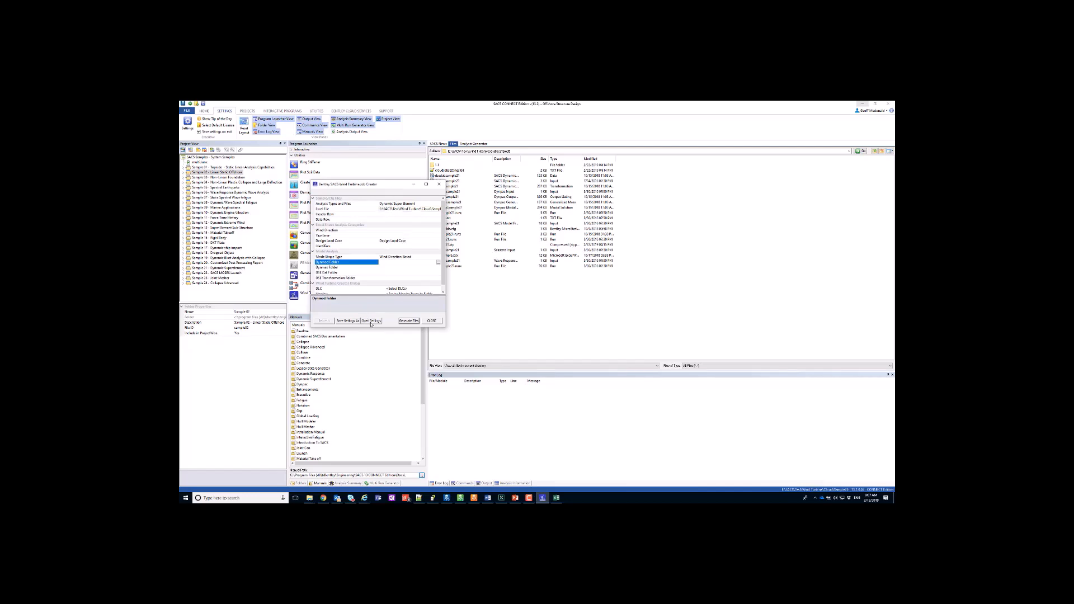
scroll(414, 279, down, 1)
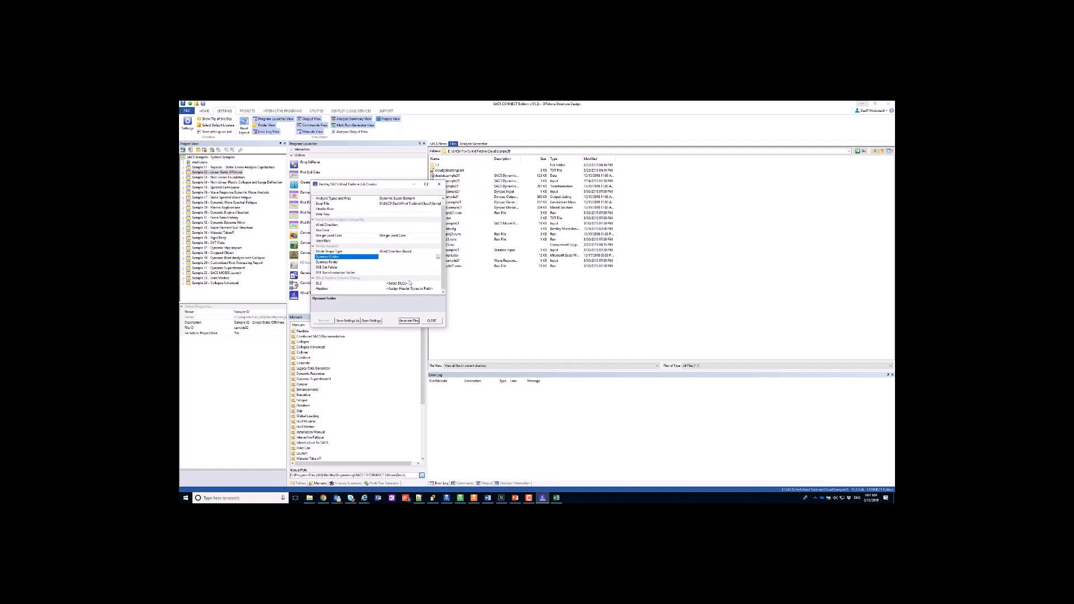
click(375, 323)
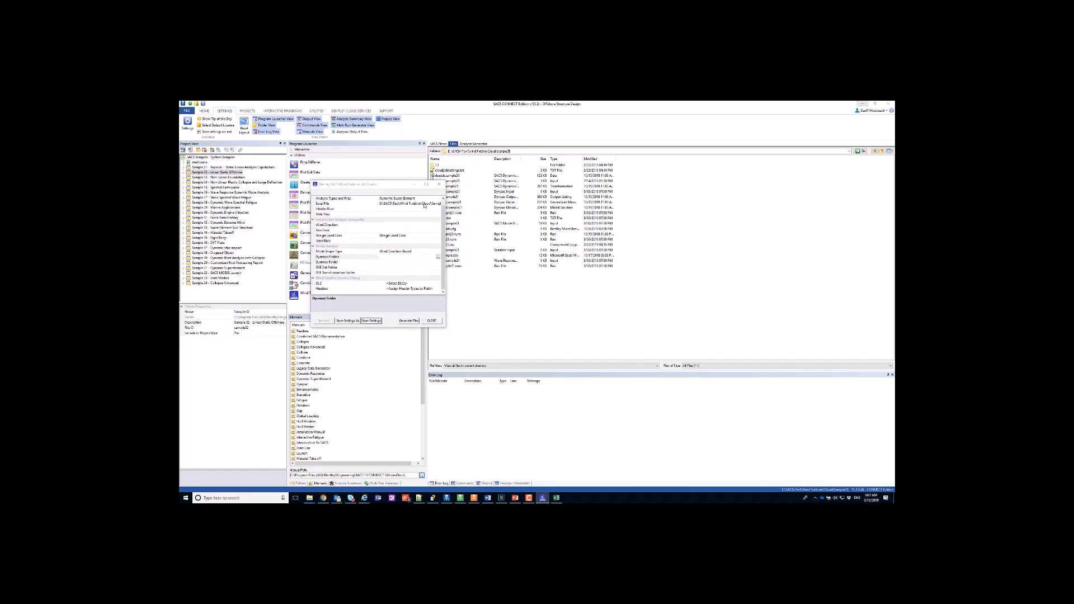
click(349, 229)
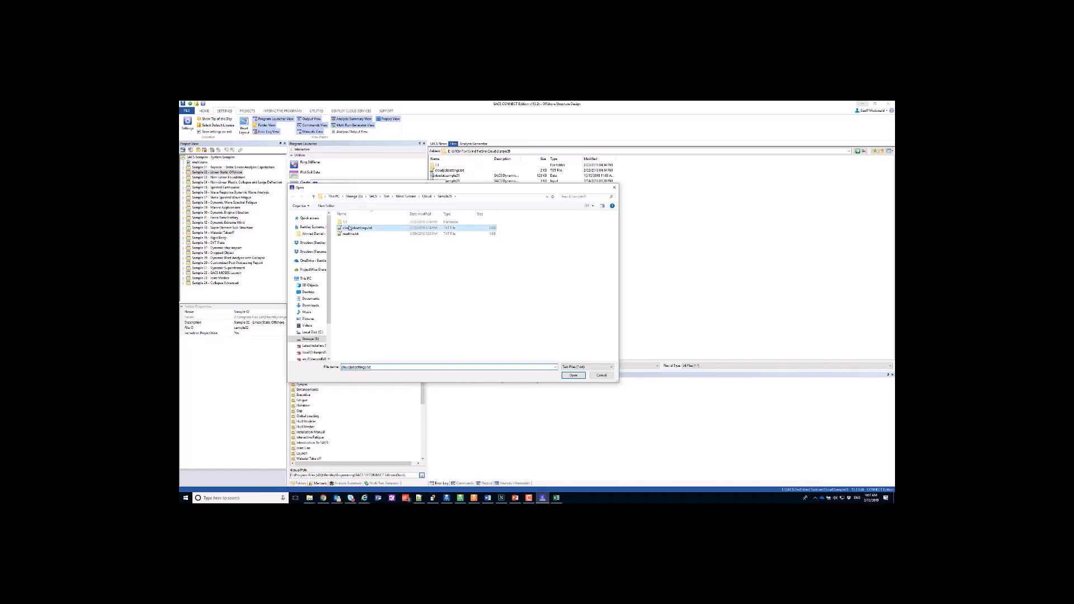
click(573, 376)
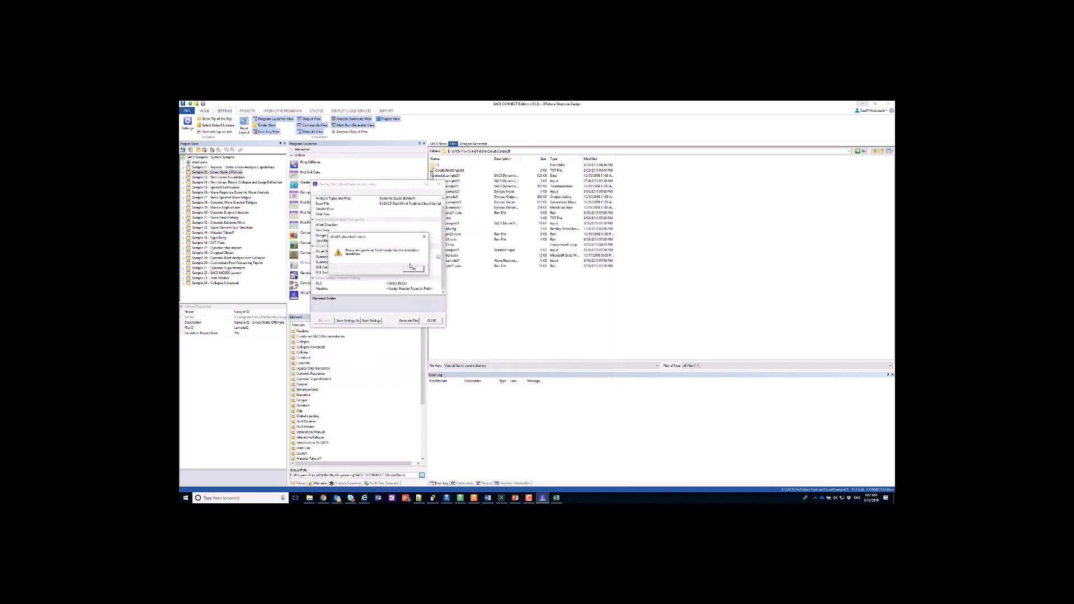
Dismiss the warning, close the Wind Turbine Job Creator and launch a fresh session of it
click(413, 269)
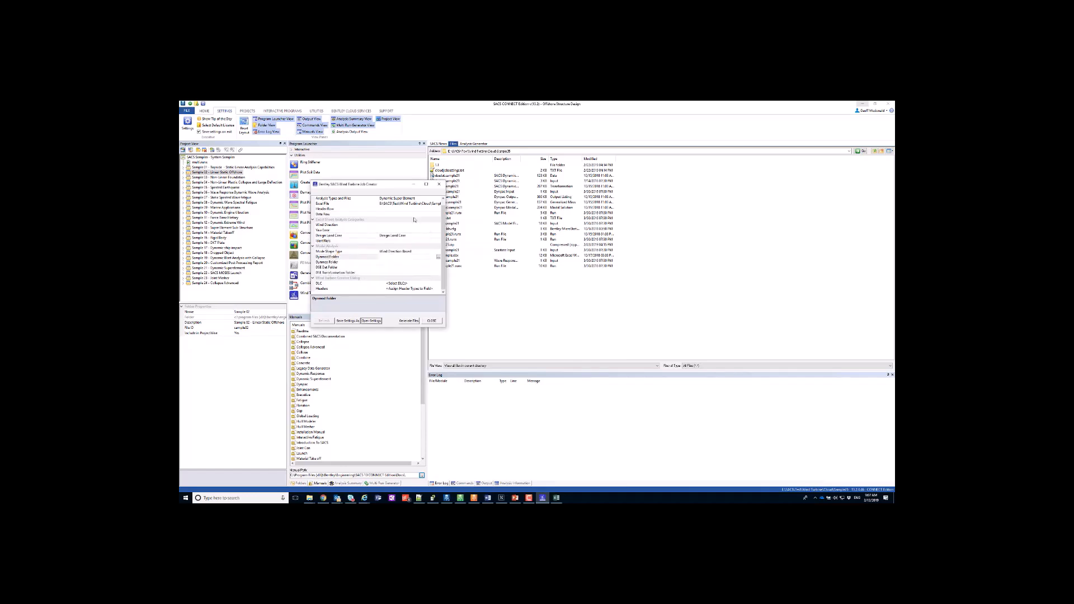
click(434, 322)
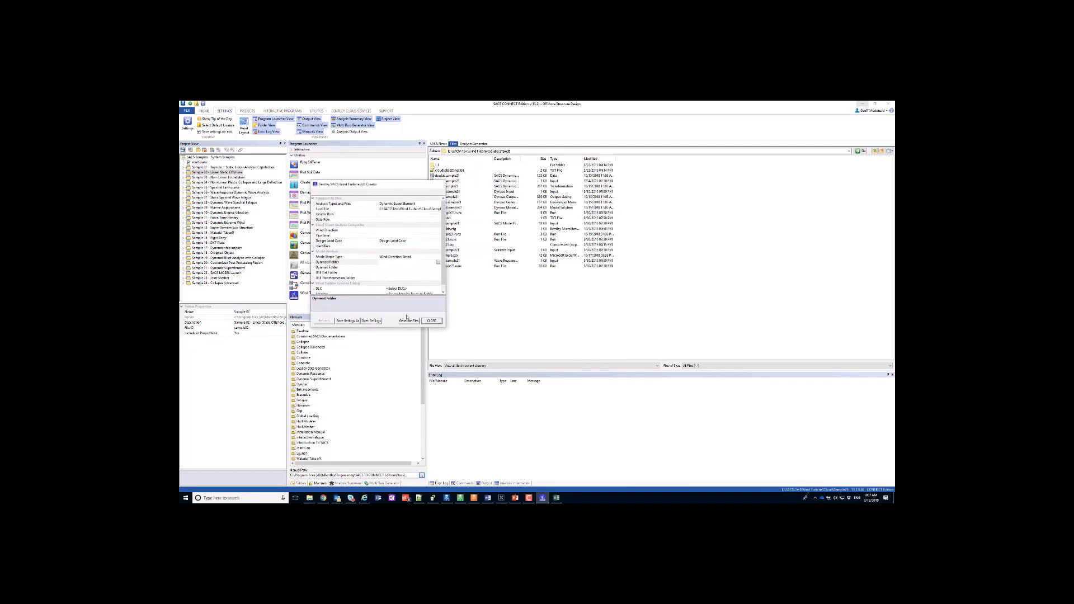
double_click(308, 294)
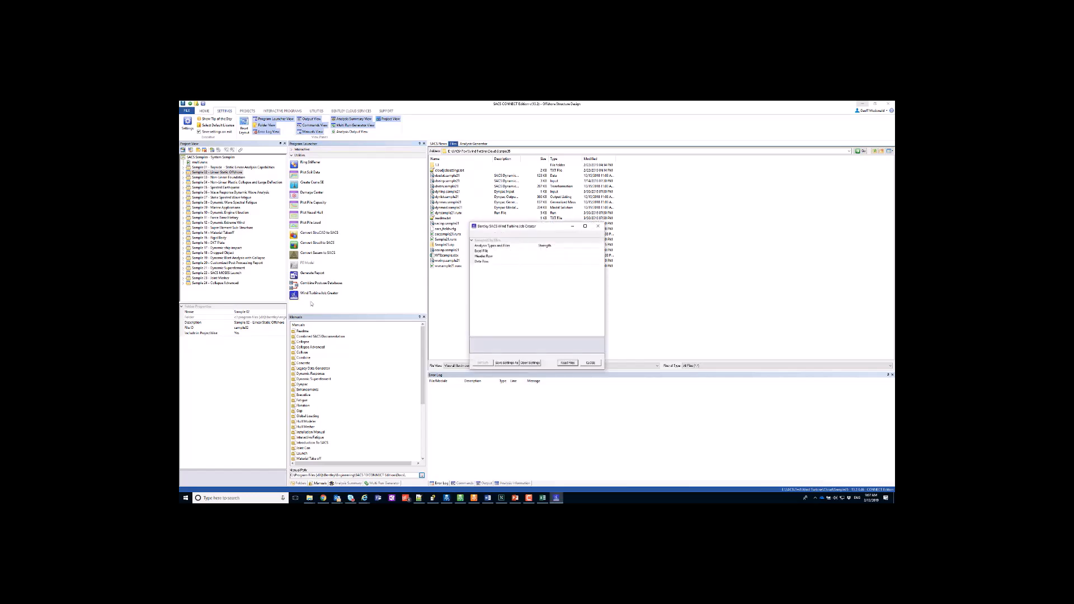
Set the analysis type in the Wind Turbine Job Creator to Dynamic Super Element
click(550, 246)
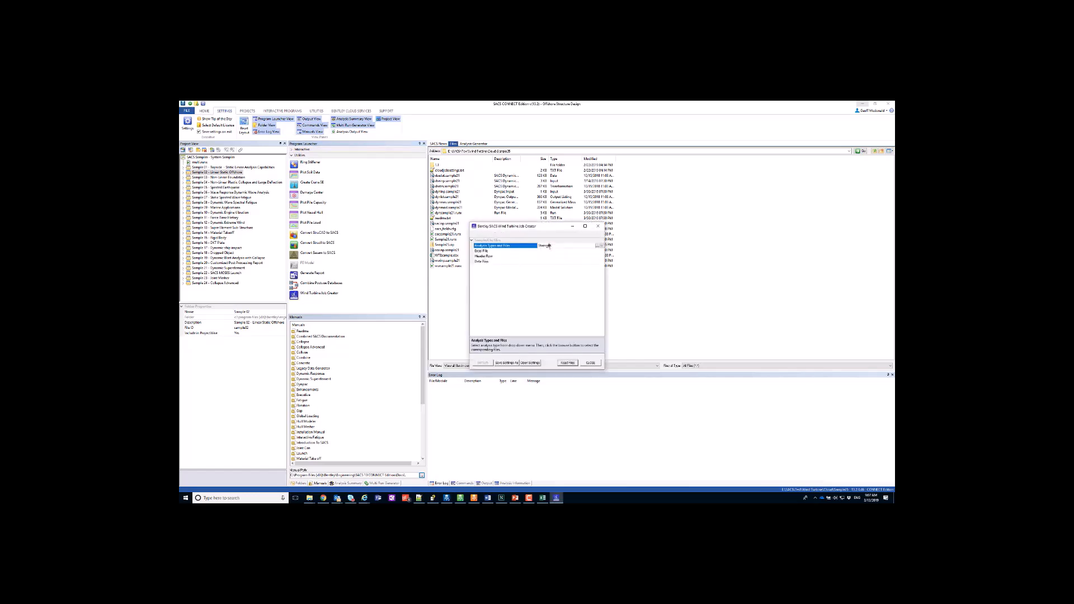
click(598, 246)
click(582, 359)
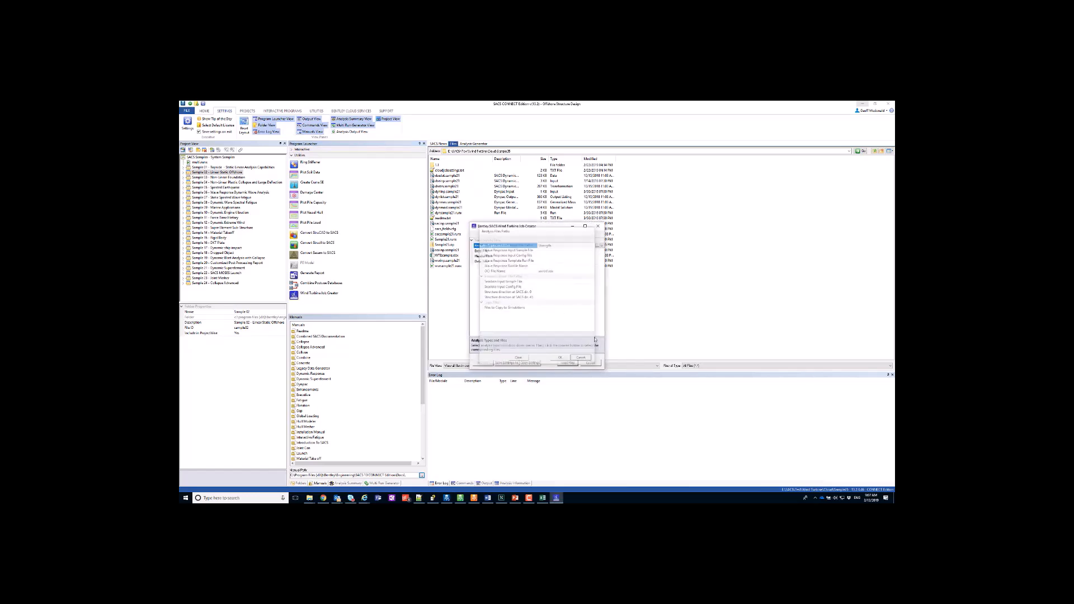
click(601, 247)
click(585, 261)
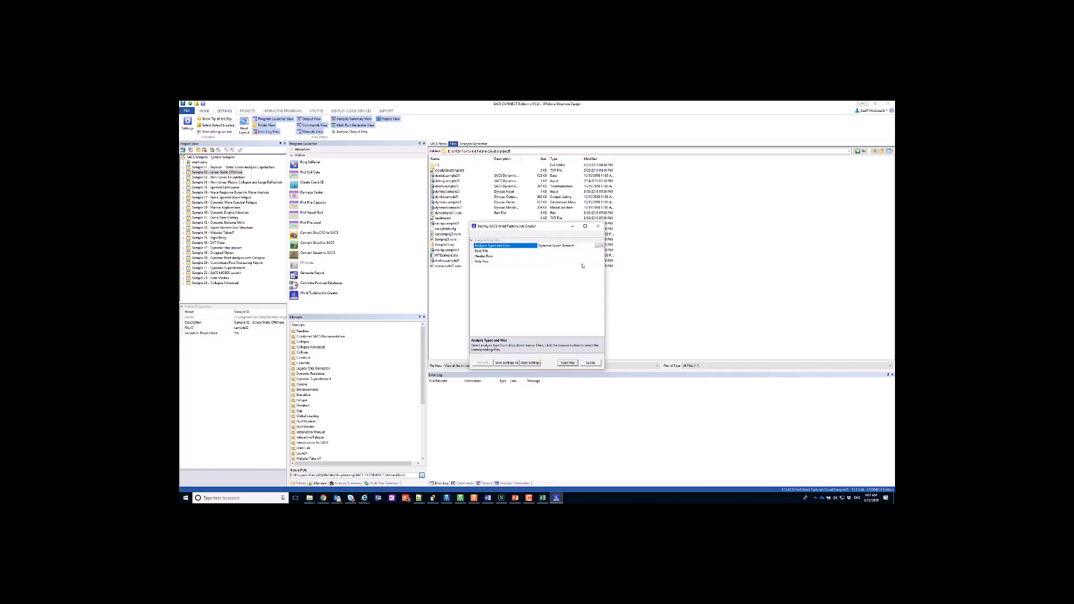
Open the analysis file paths and assign the Wave Response input sample file from the sample folder
click(597, 246)
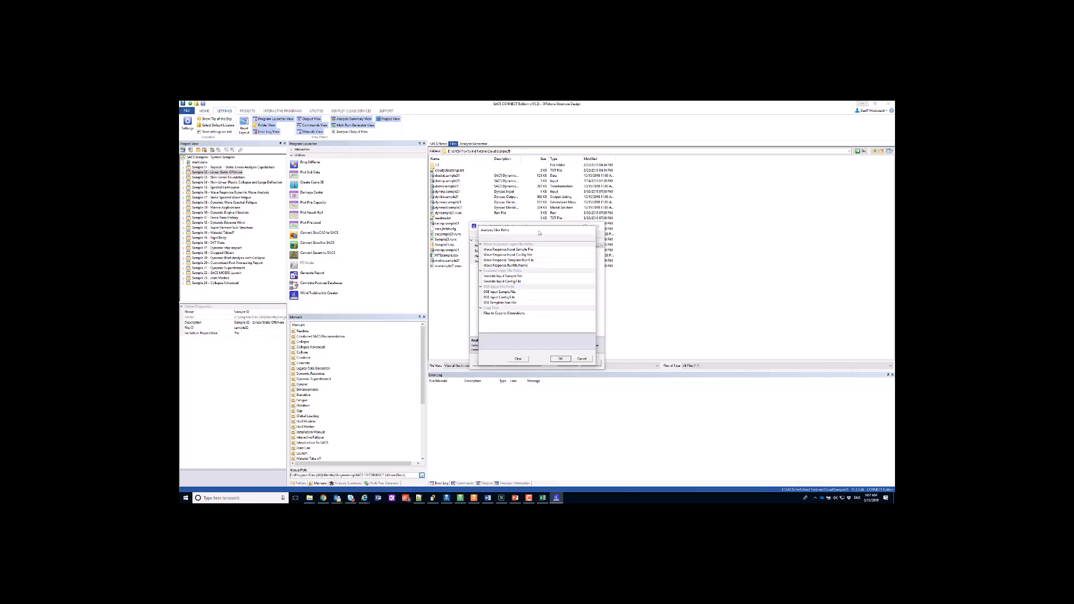
drag(550, 227, 402, 218)
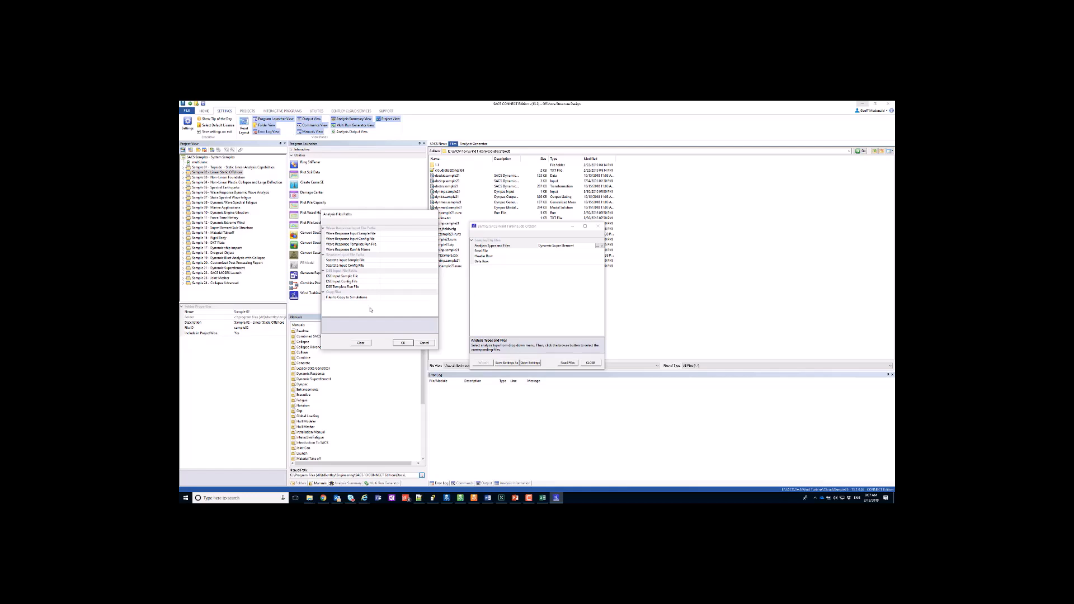
click(388, 239)
click(431, 234)
click(436, 234)
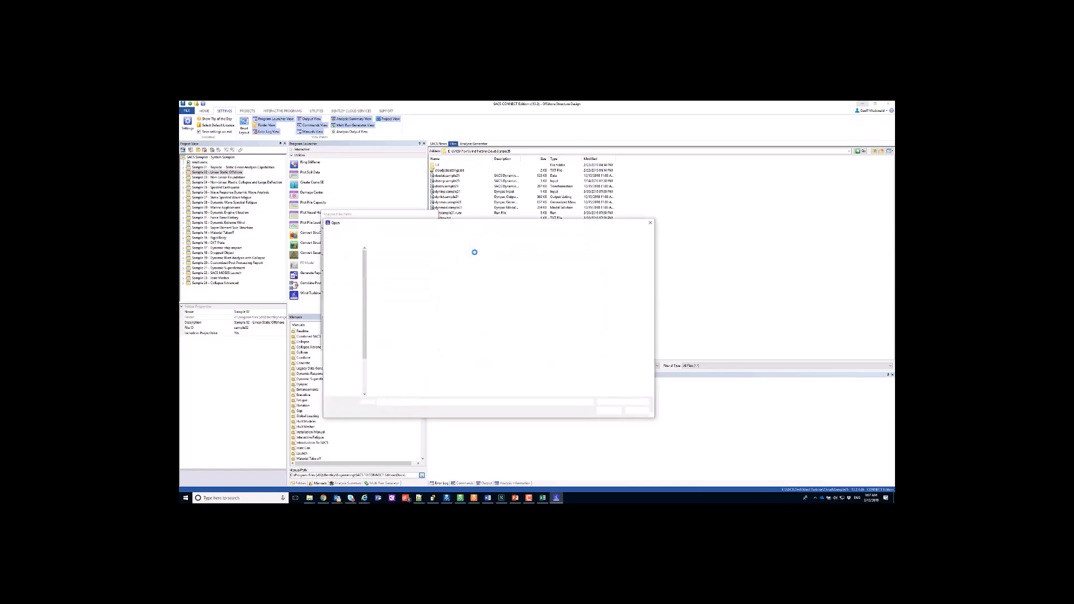
drag(543, 227, 683, 214)
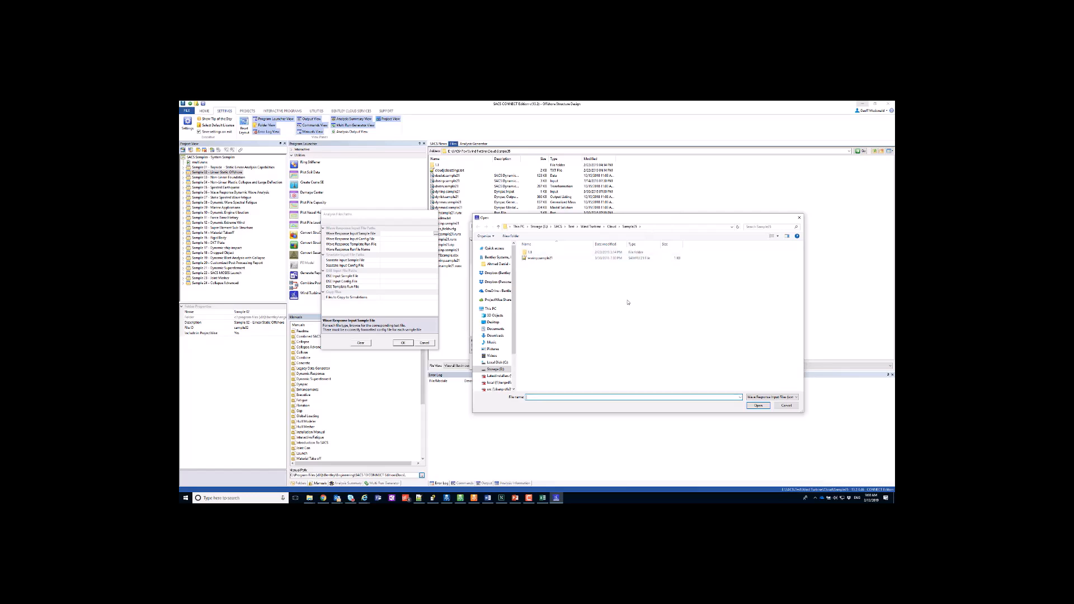
click(540, 259)
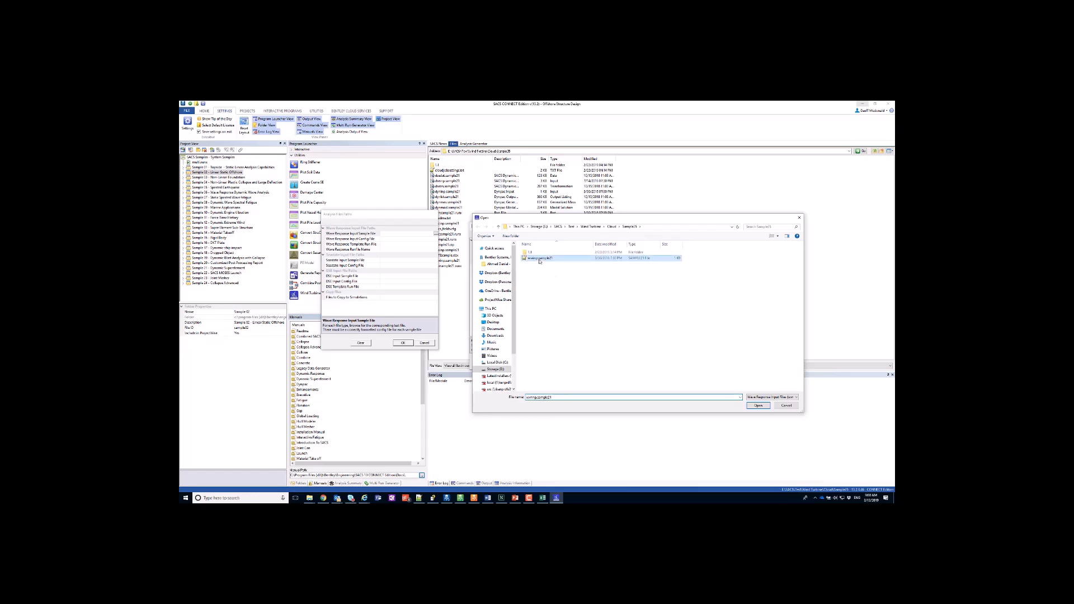
click(759, 406)
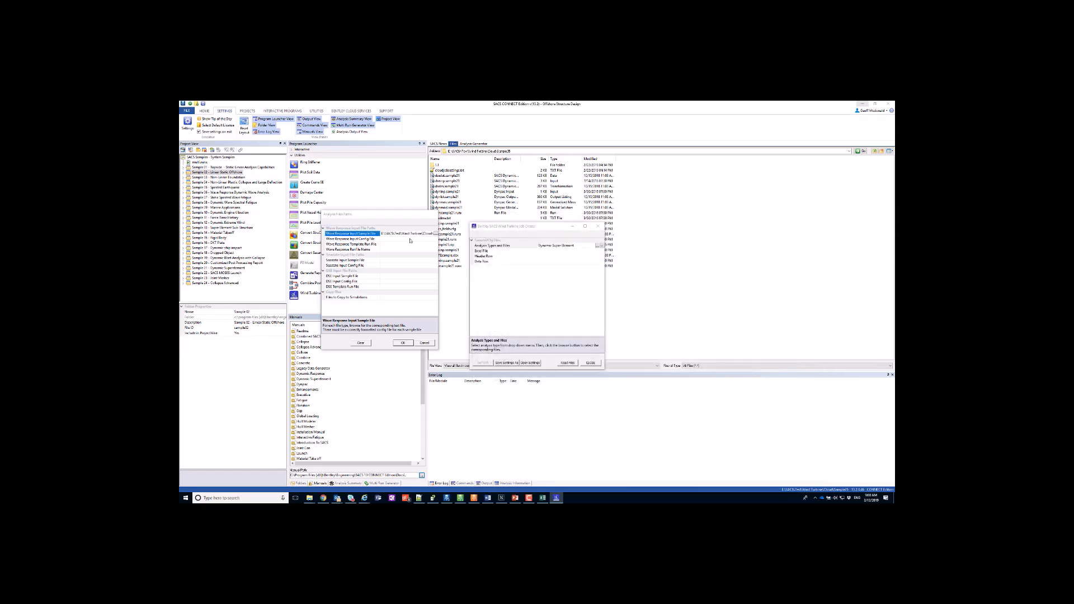
Assign the fields .cfg file as the Wave Response input config file and widen the file paths dialog to show full paths
click(434, 239)
click(434, 240)
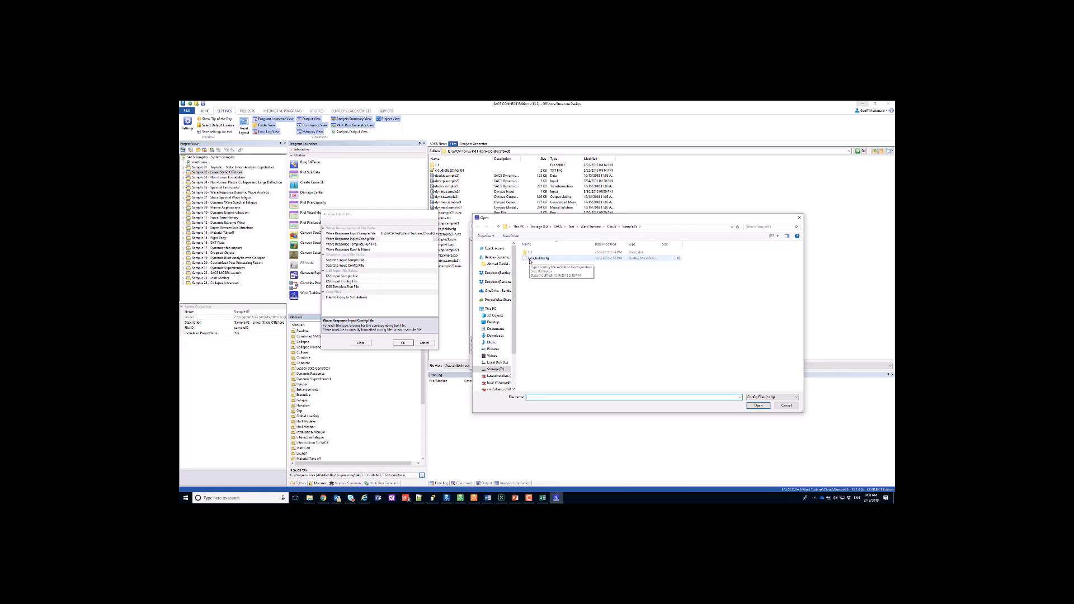
double_click(532, 258)
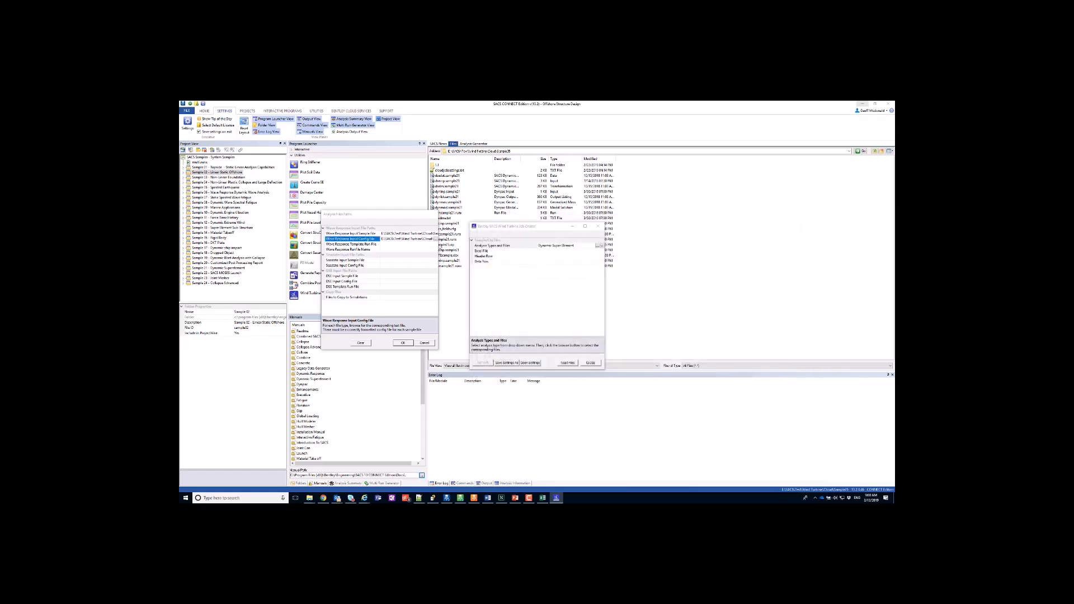
drag(439, 256, 543, 257)
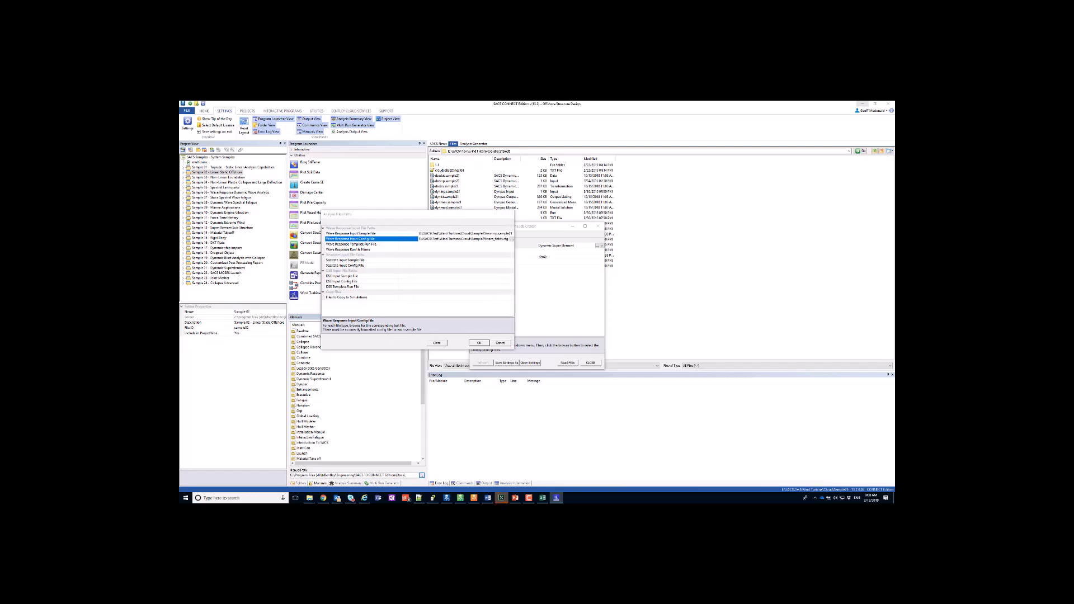
Assign the sample folder's Wave Response run file as the Wave Response template run file
key(Down)
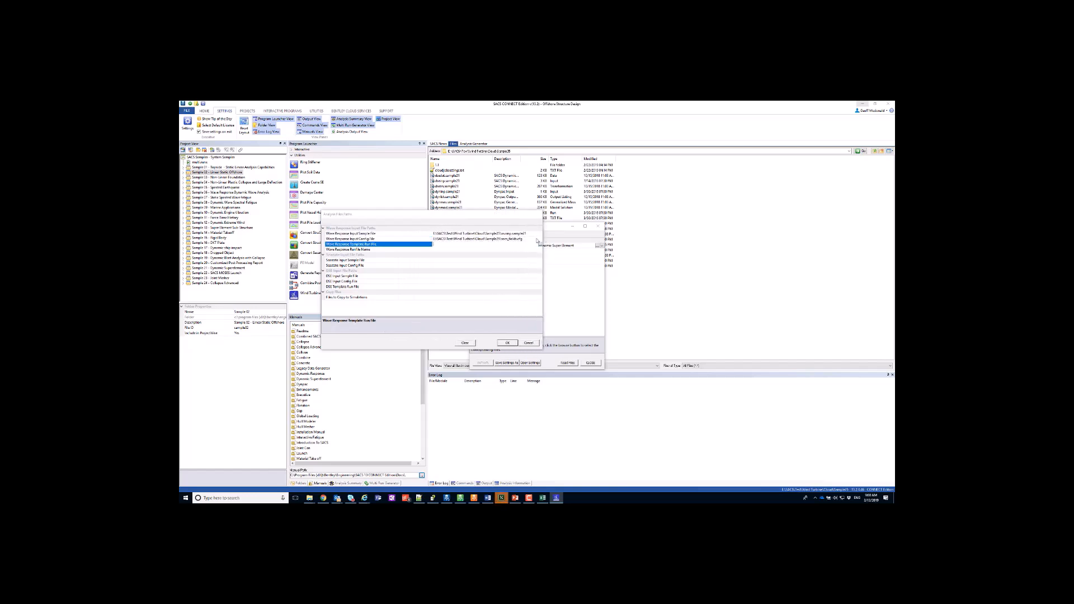
click(540, 244)
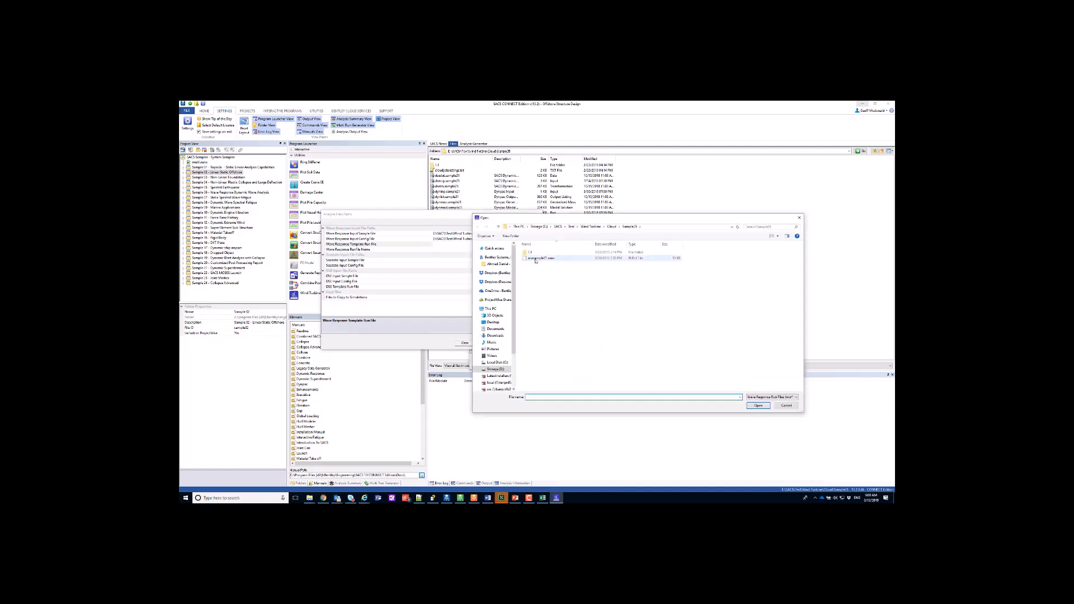
double_click(536, 259)
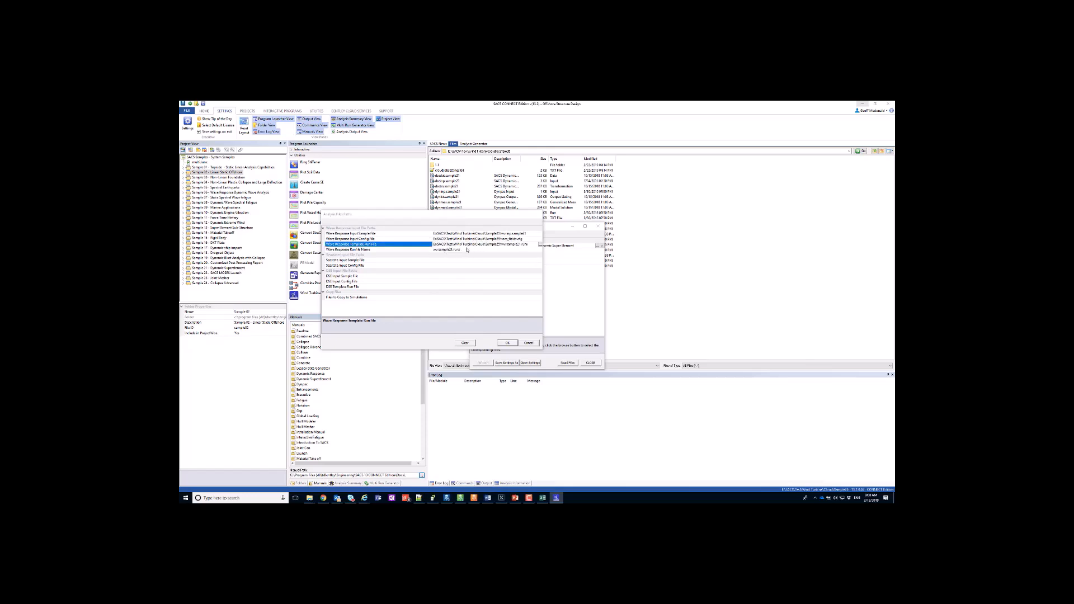
click(466, 249)
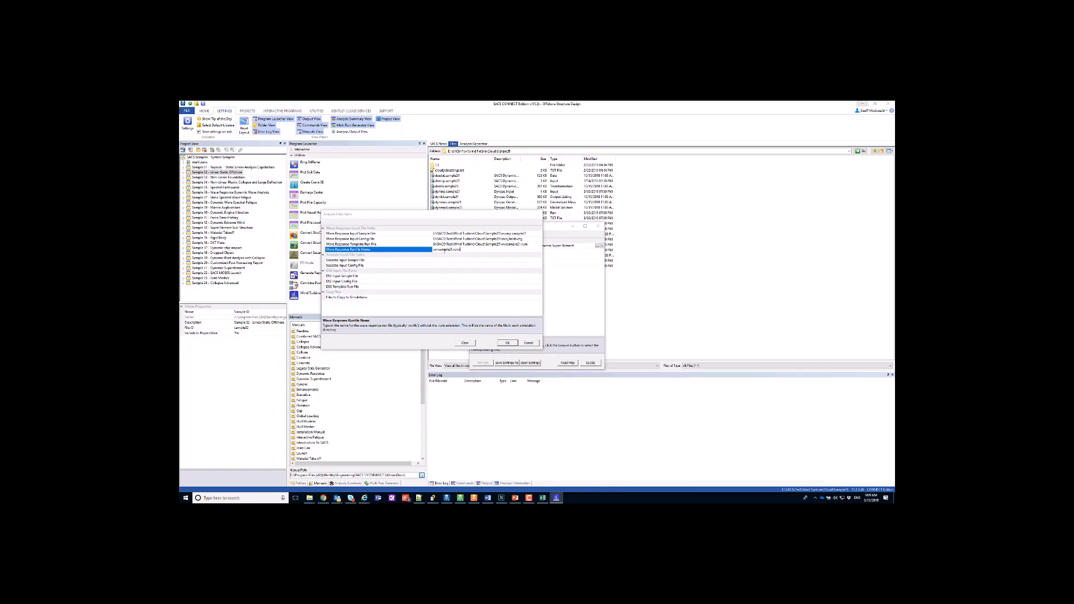
Assign the Seastate input sample file and its input config file from the sample folder
click(472, 262)
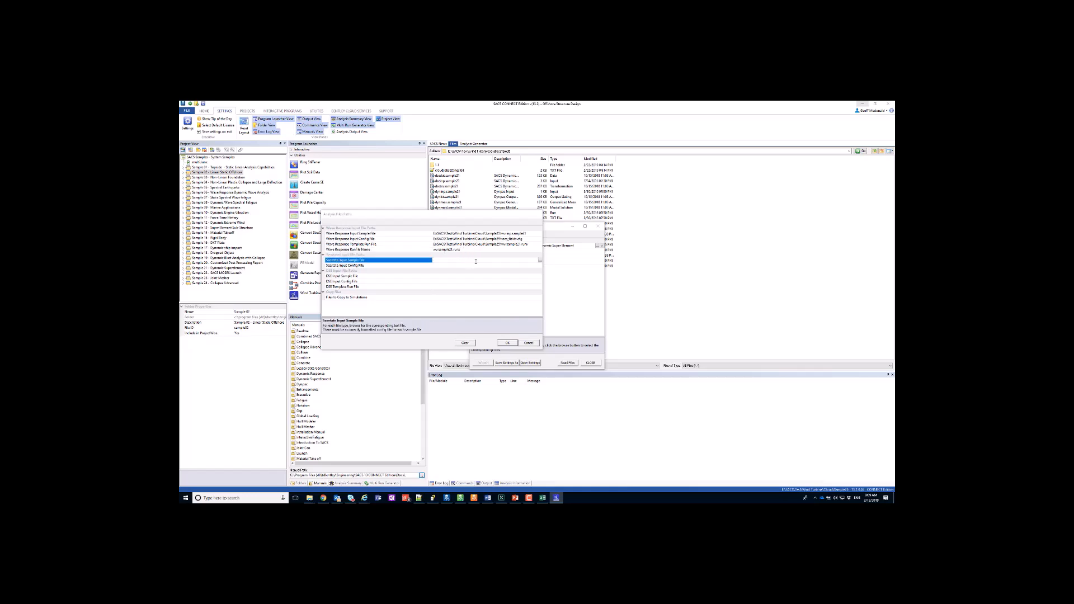
click(541, 261)
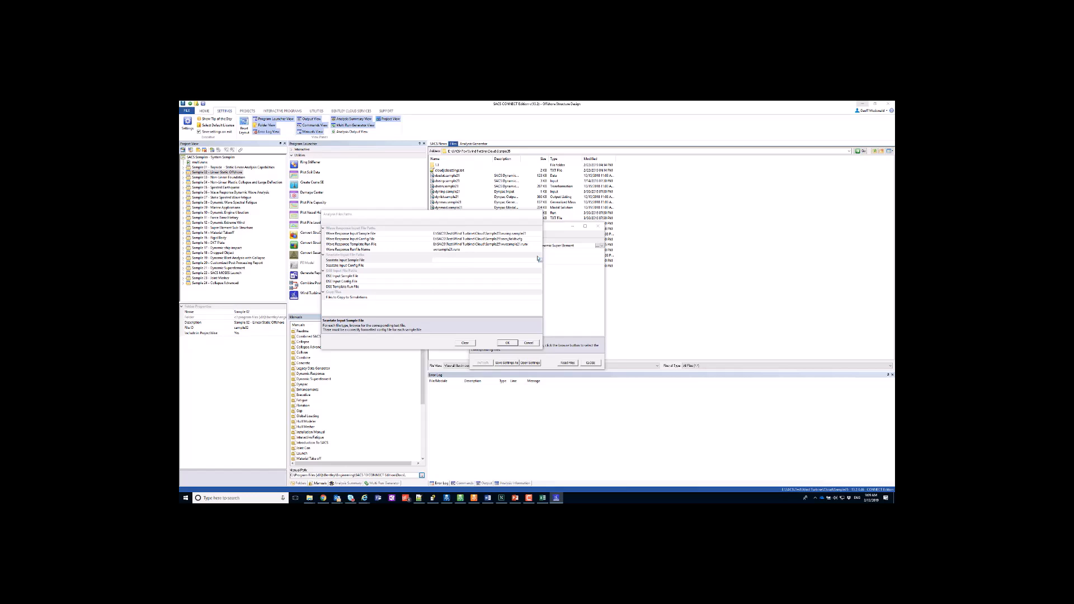
double_click(537, 258)
click(540, 266)
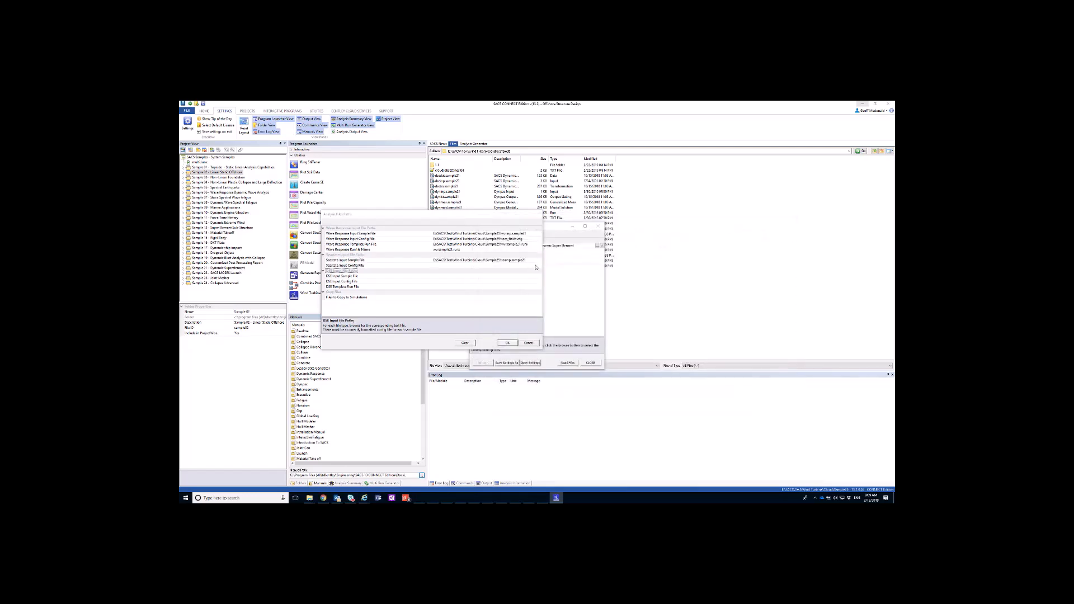
click(540, 266)
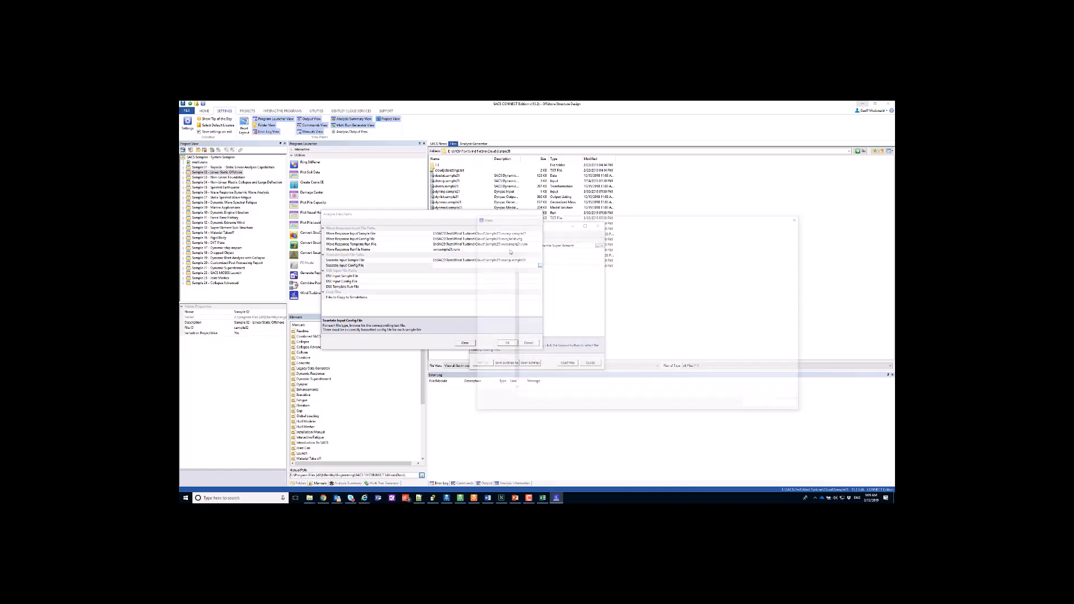
double_click(529, 257)
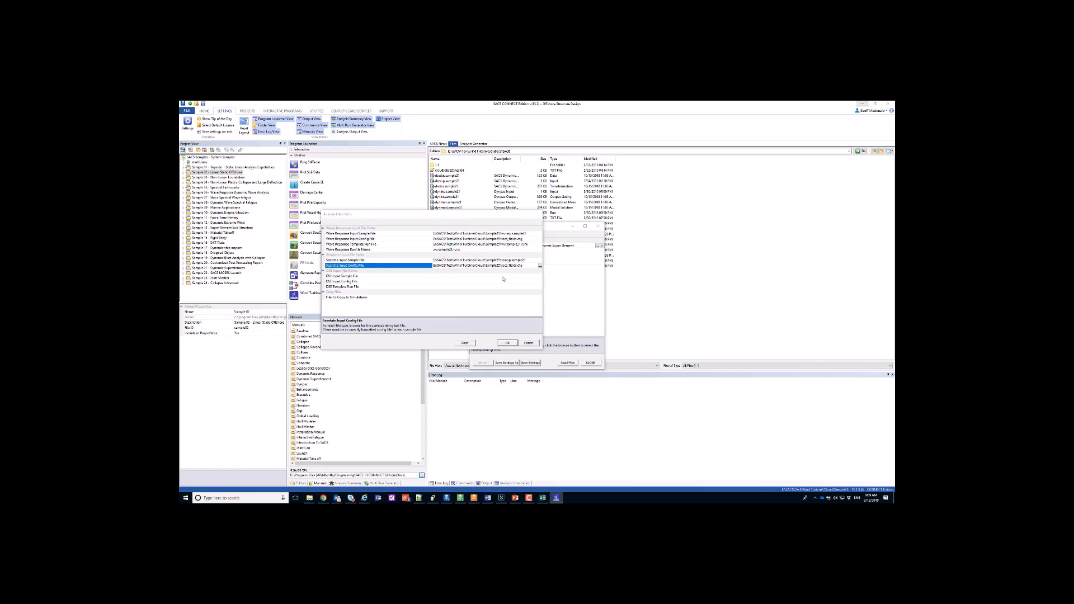
Assign the DSE input sample file and its input config file from the sample folder
click(501, 276)
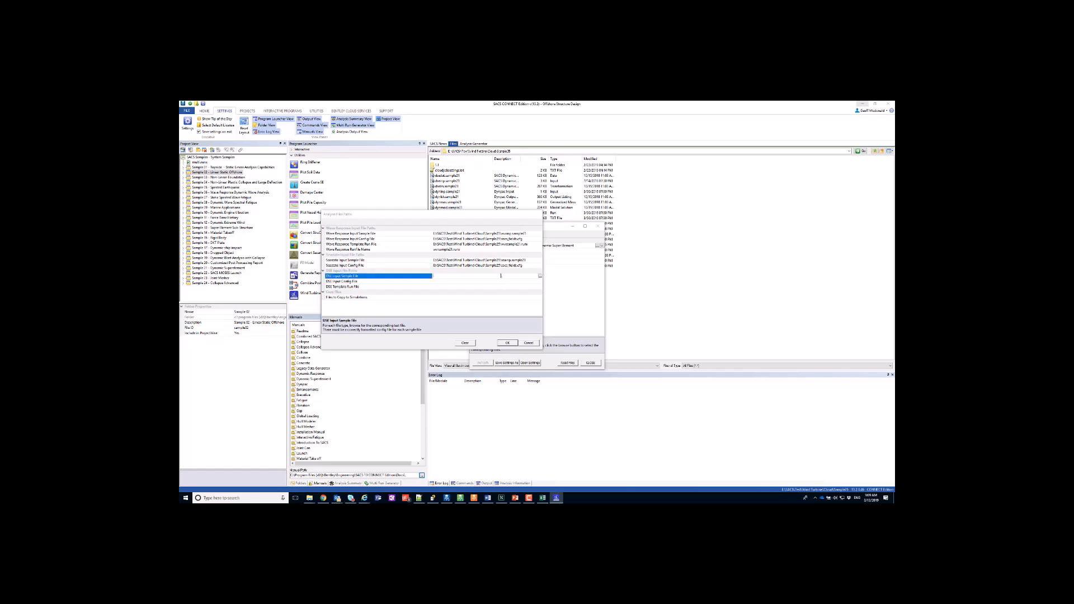
click(541, 277)
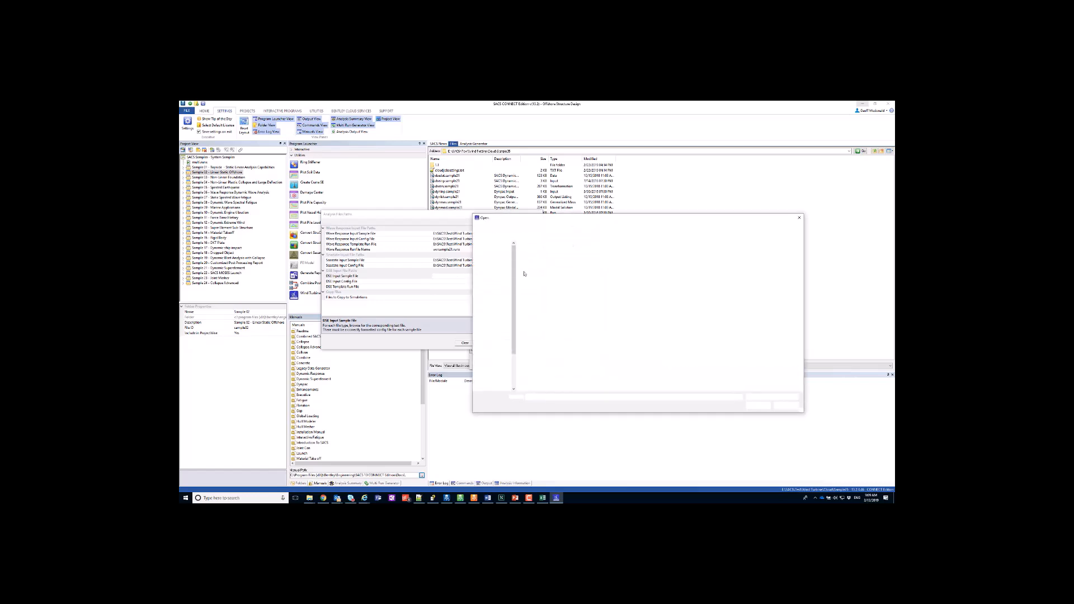
double_click(535, 258)
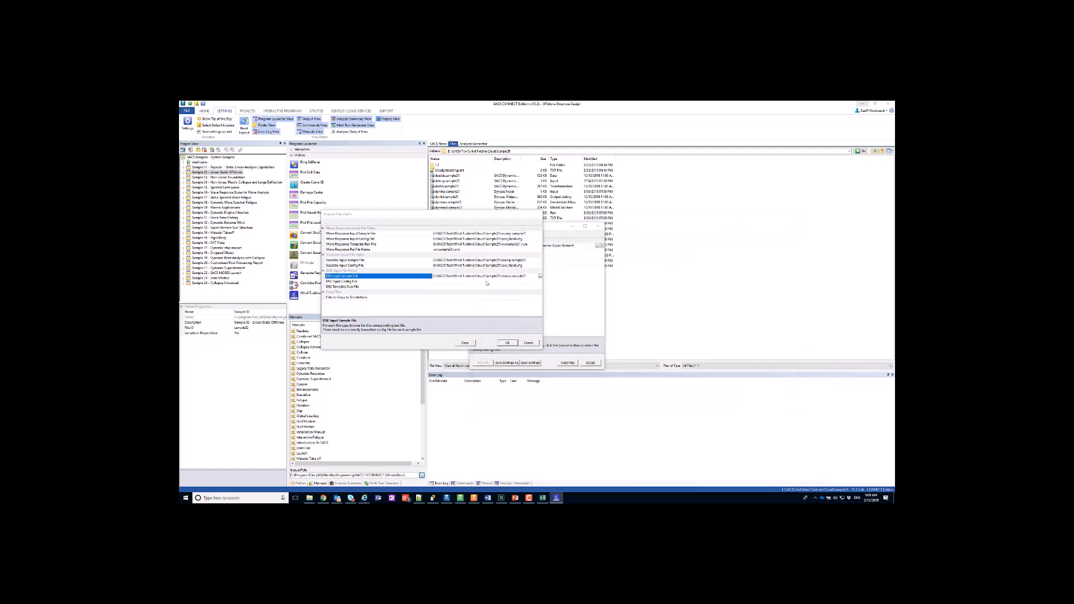
click(541, 282)
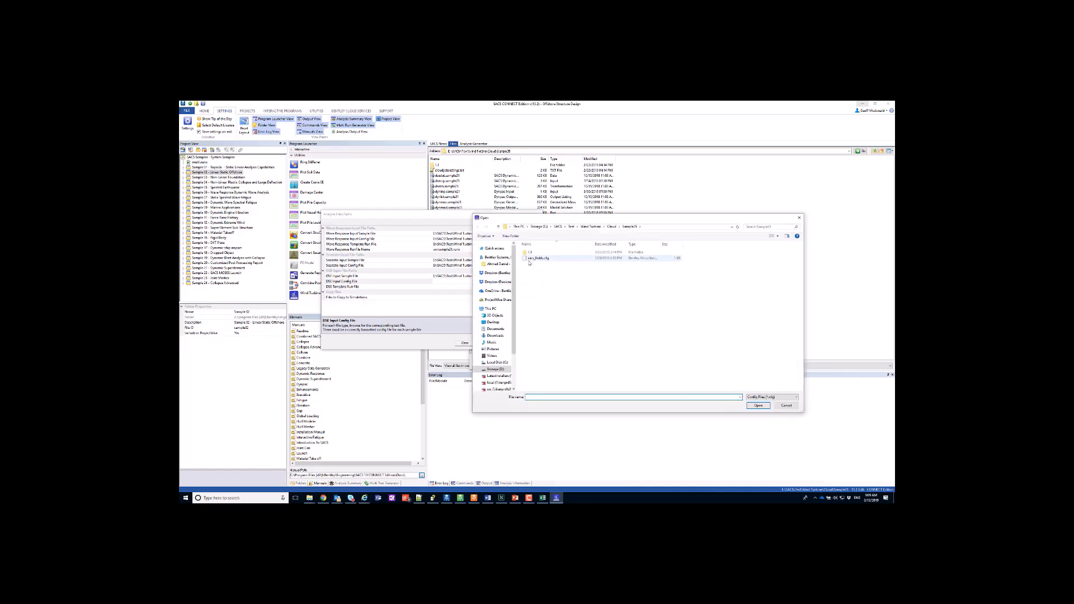
double_click(530, 262)
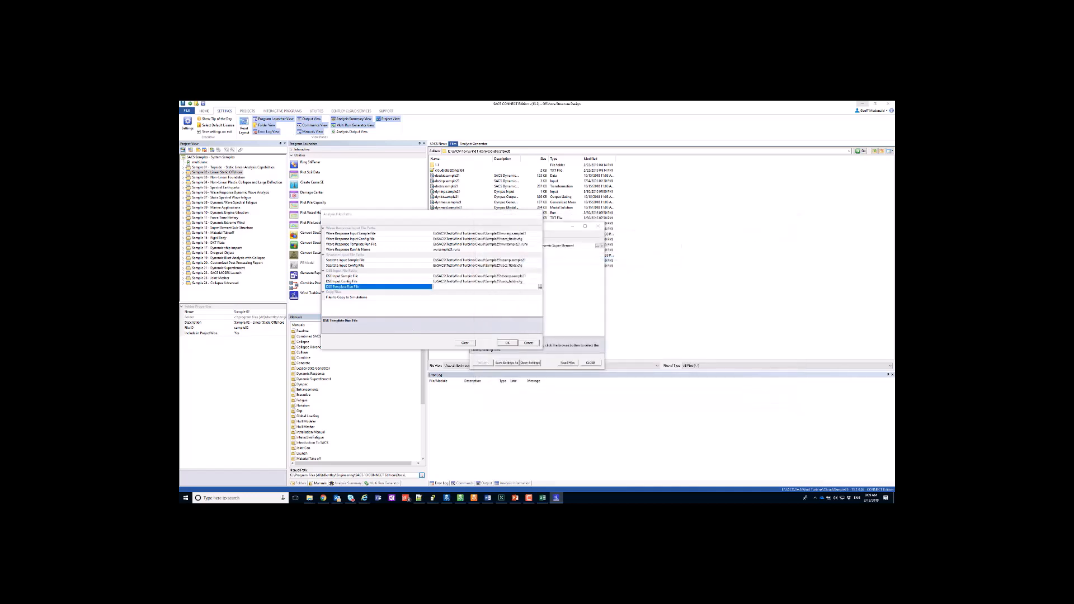
Assign the DSE template run file from the sample folder, listing SACS run files to find it
click(531, 286)
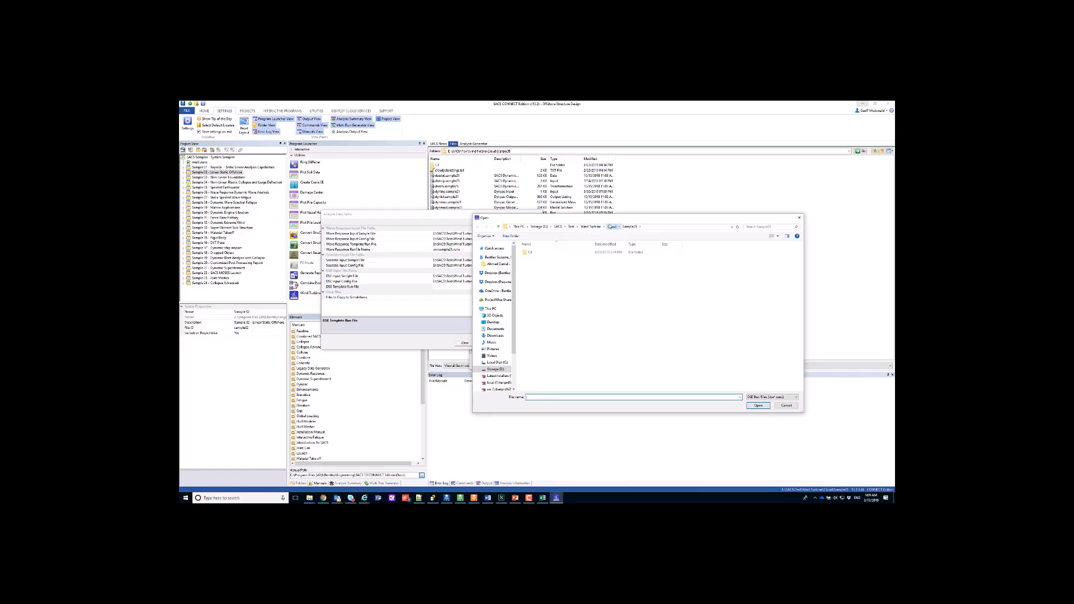
click(612, 226)
click(590, 258)
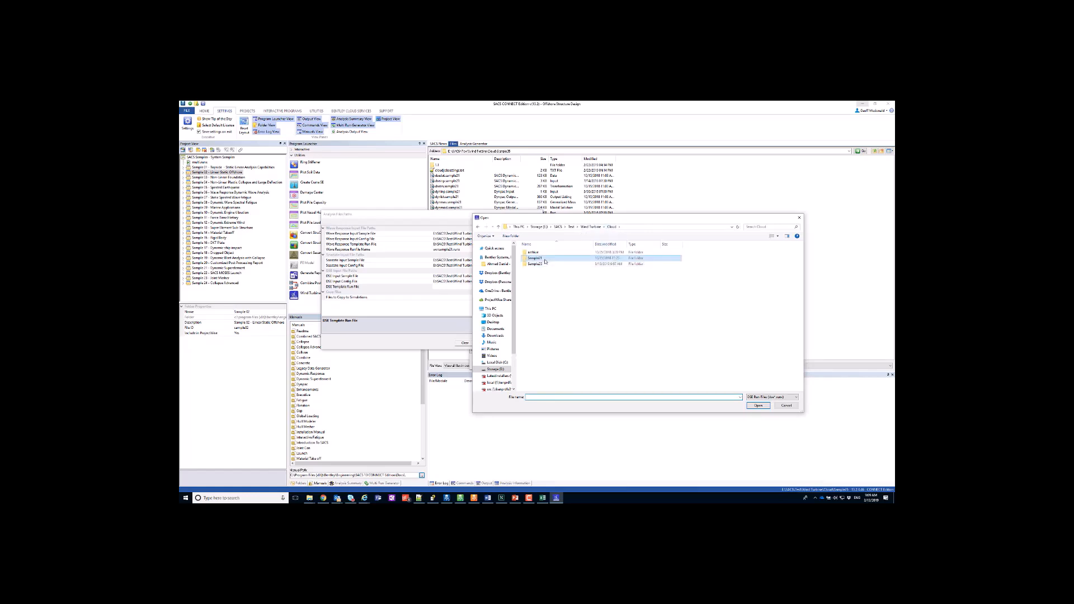
double_click(591, 258)
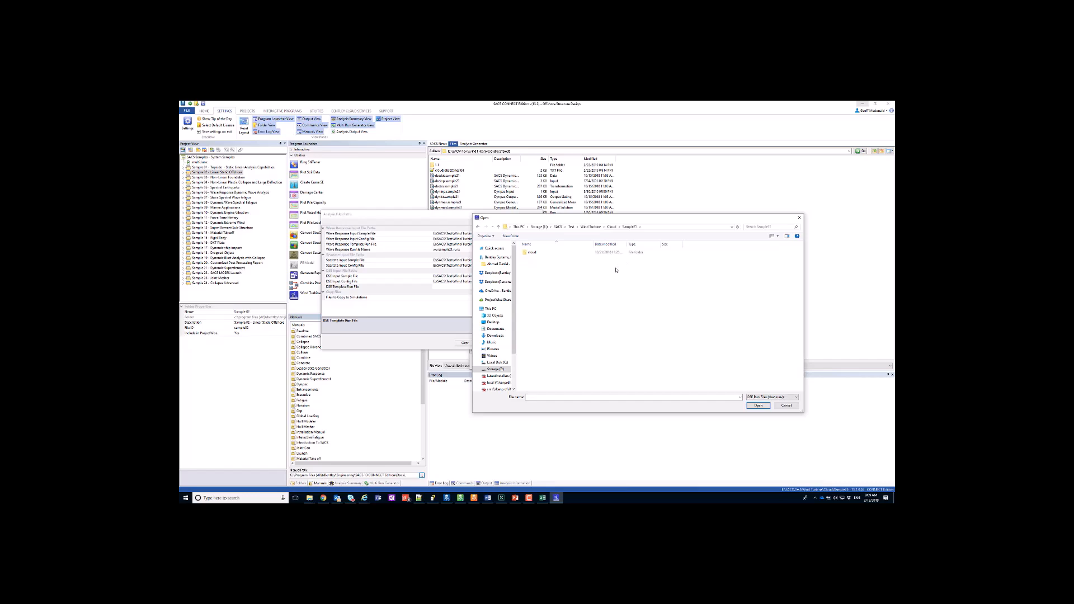
click(612, 226)
double_click(536, 263)
click(772, 397)
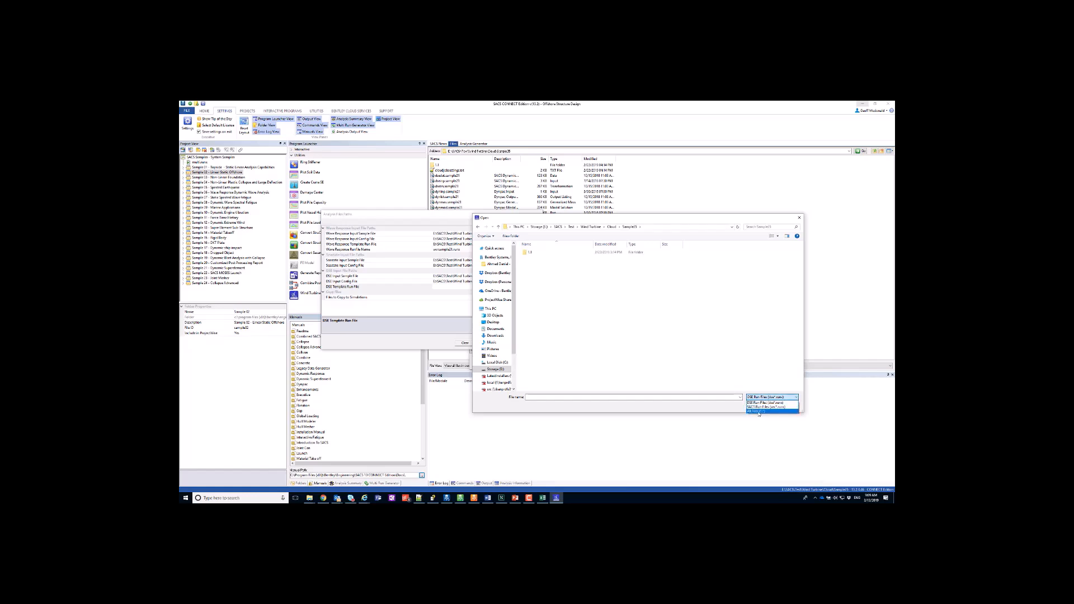
click(764, 406)
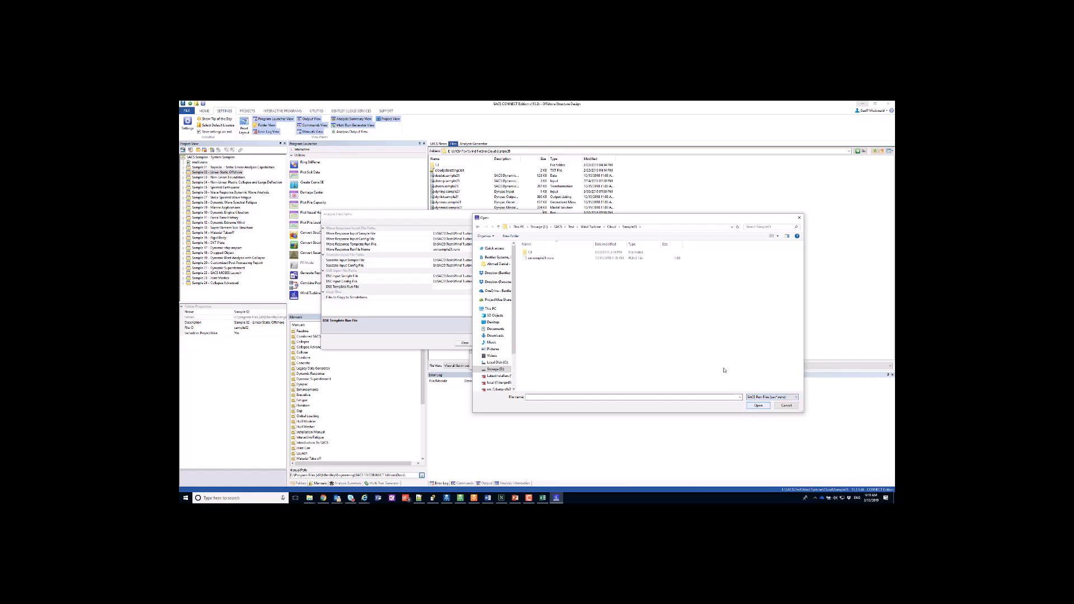
double_click(541, 261)
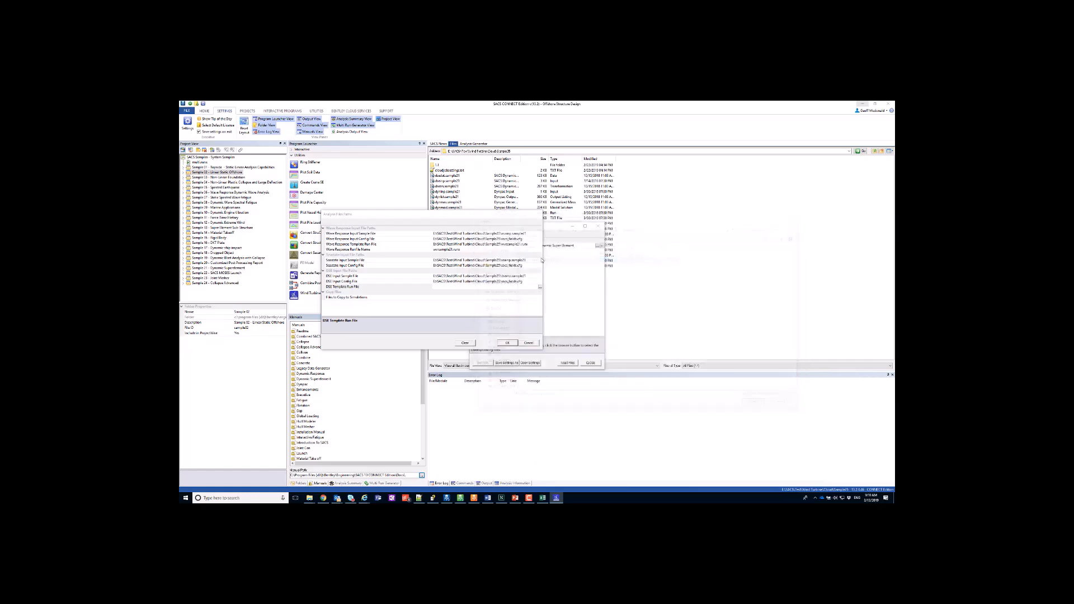
Add the sample folder's DSE data, DSE transformation and SACS model files to the files copied to simulations, and accept the analysis file paths
click(502, 298)
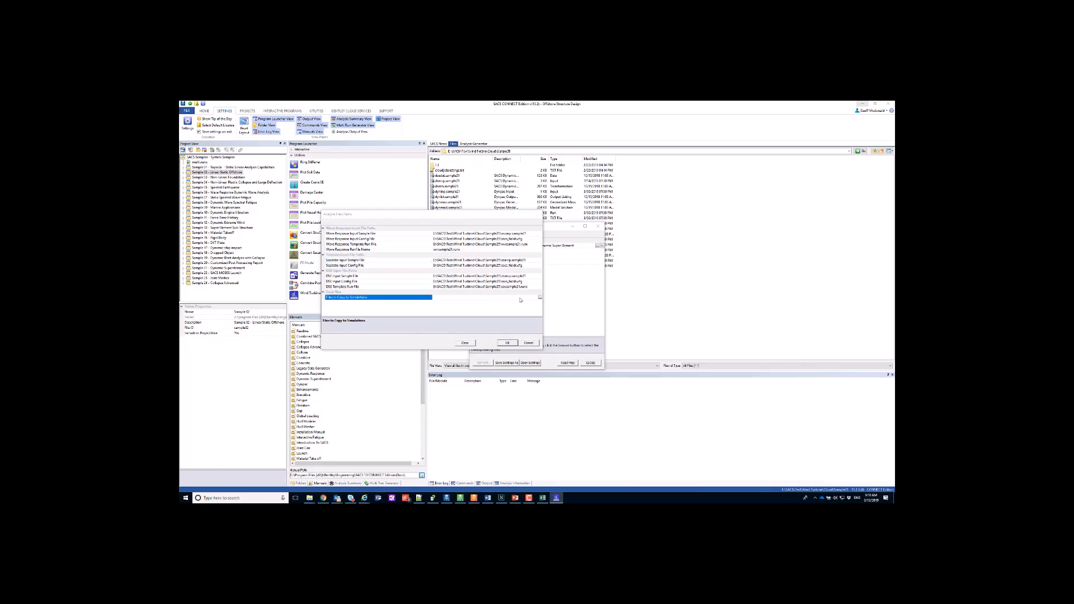
click(539, 298)
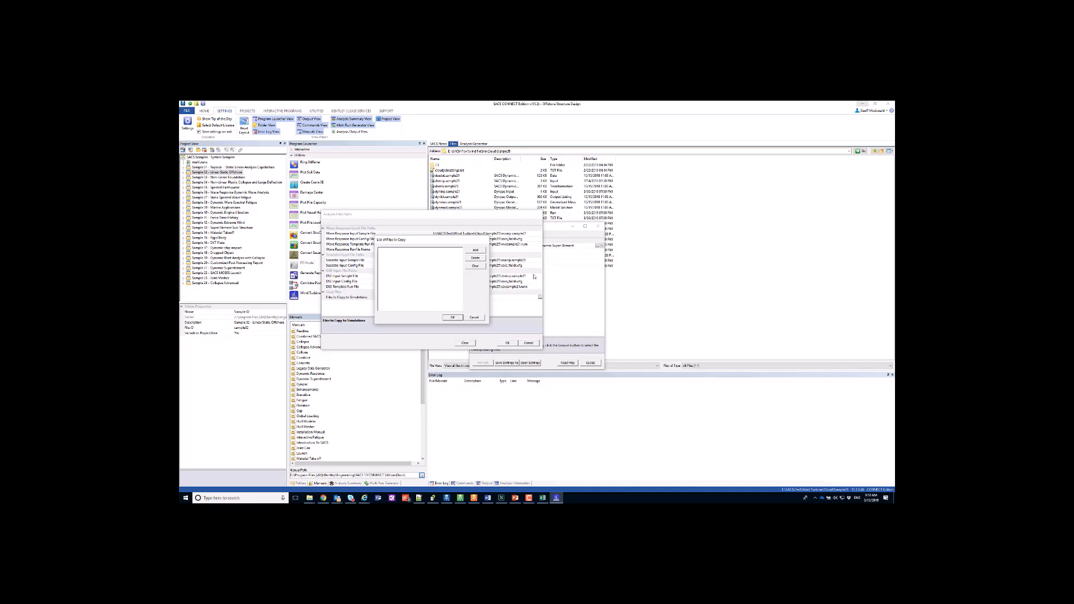
drag(411, 244, 518, 273)
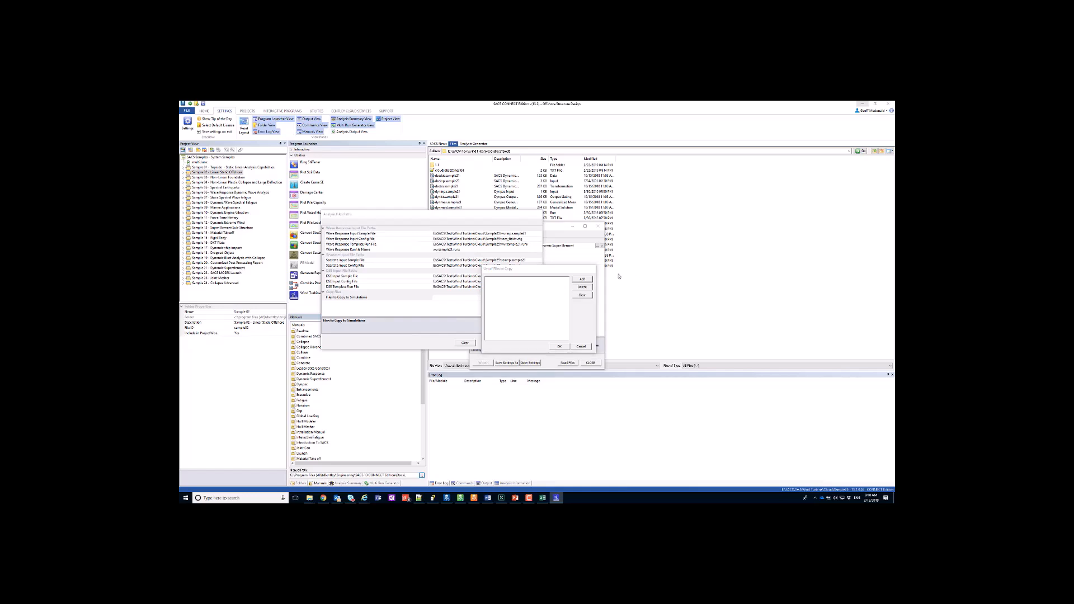
click(582, 279)
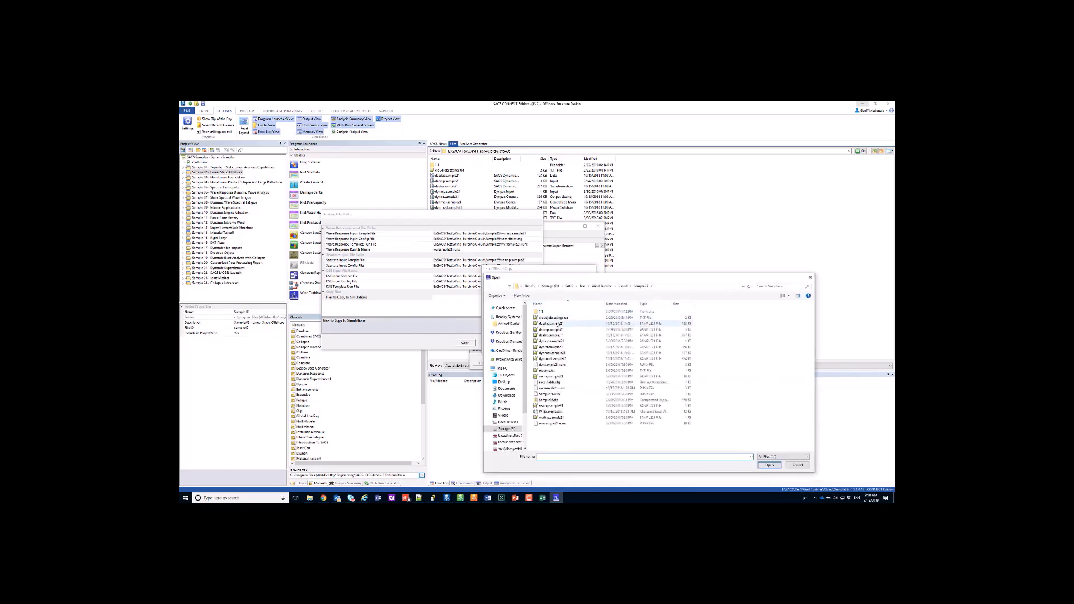
double_click(554, 324)
click(582, 280)
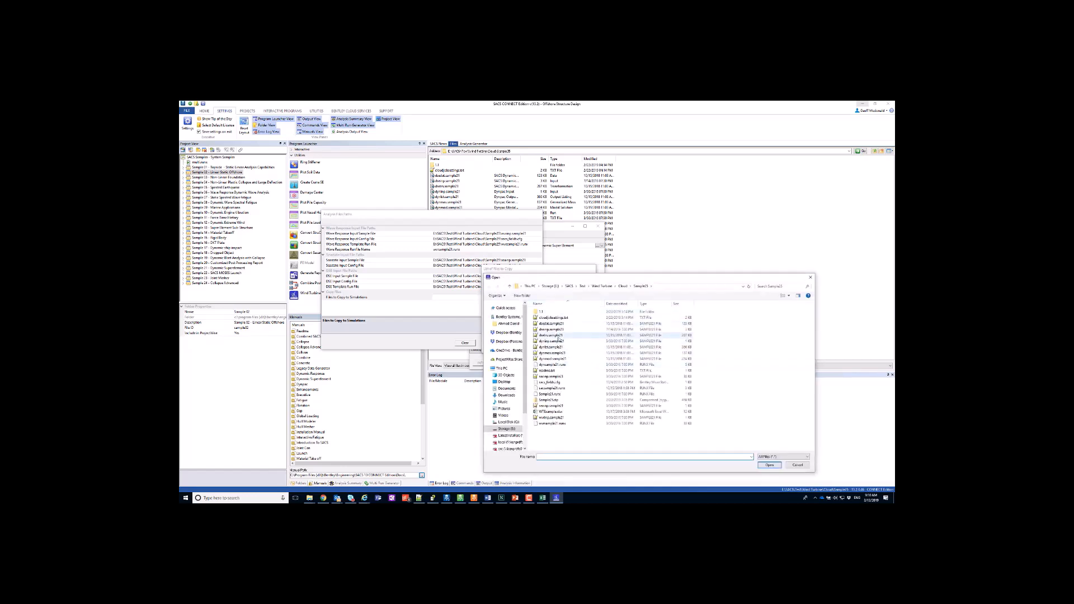
double_click(554, 336)
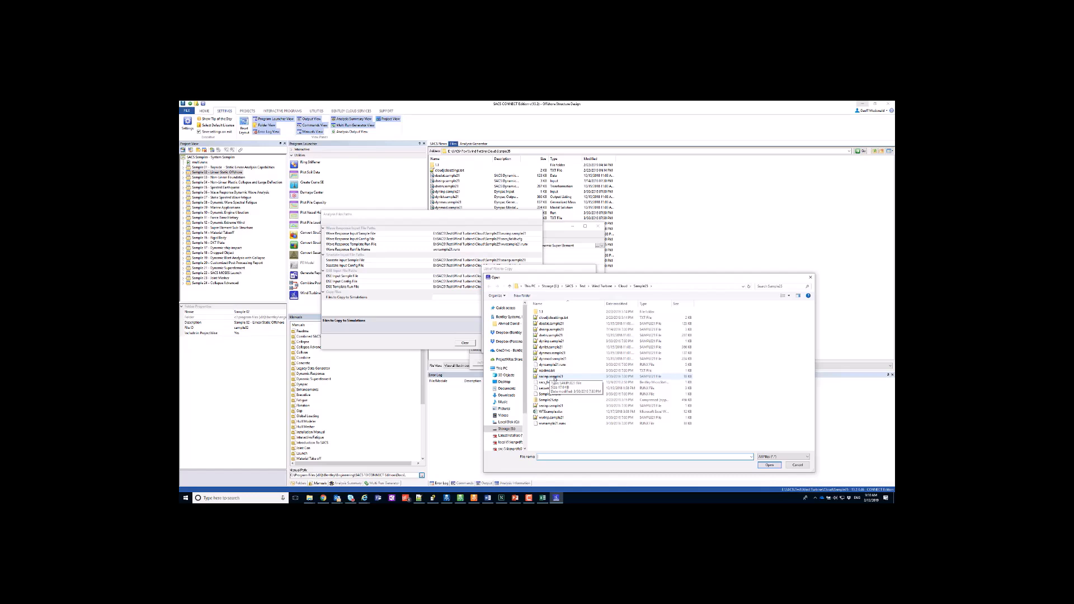
double_click(551, 379)
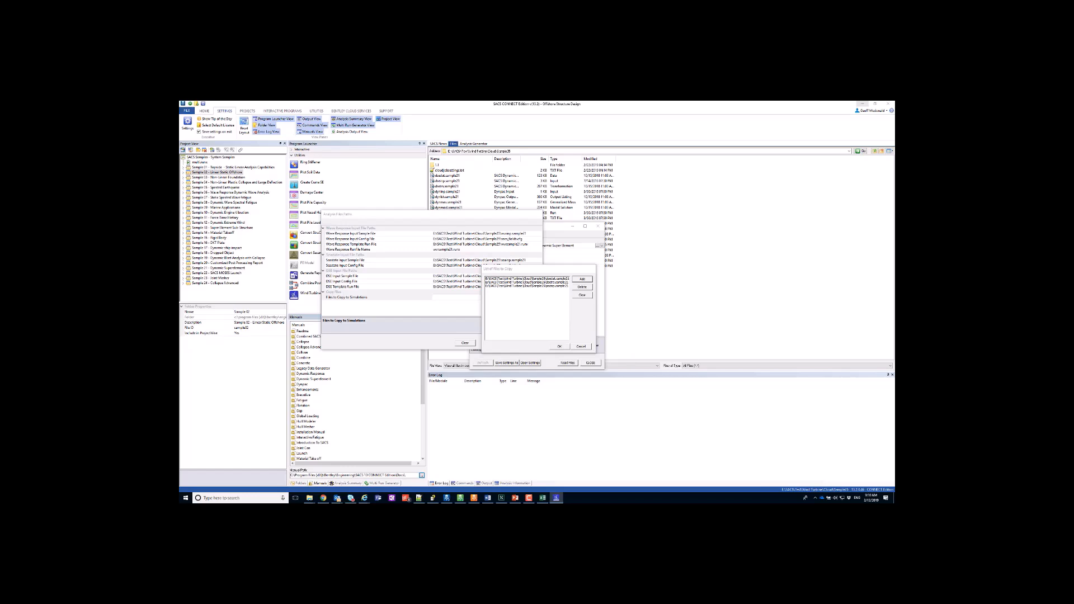
click(560, 347)
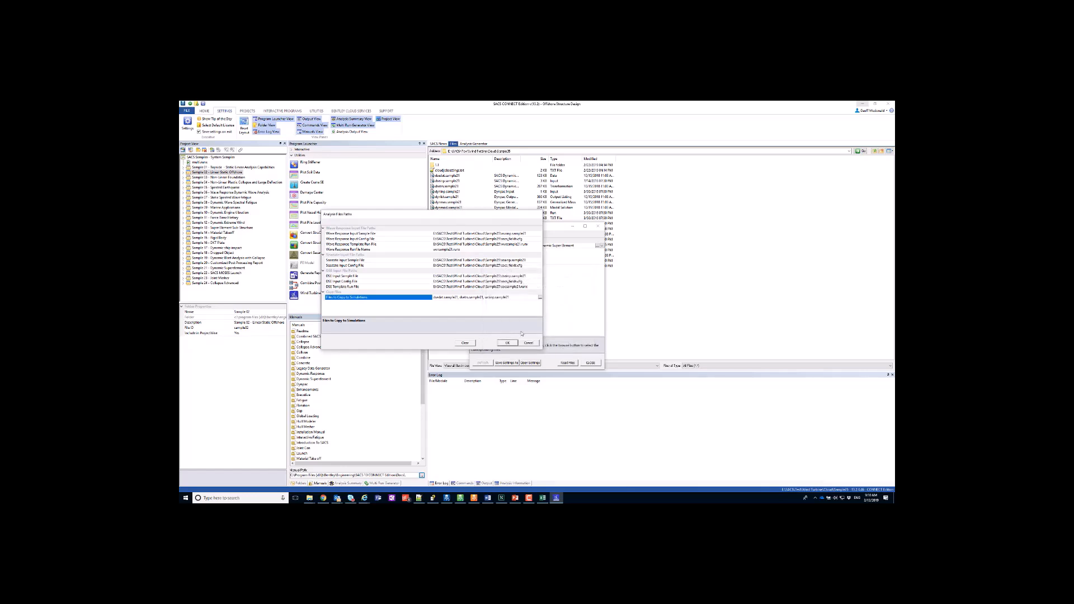
click(506, 344)
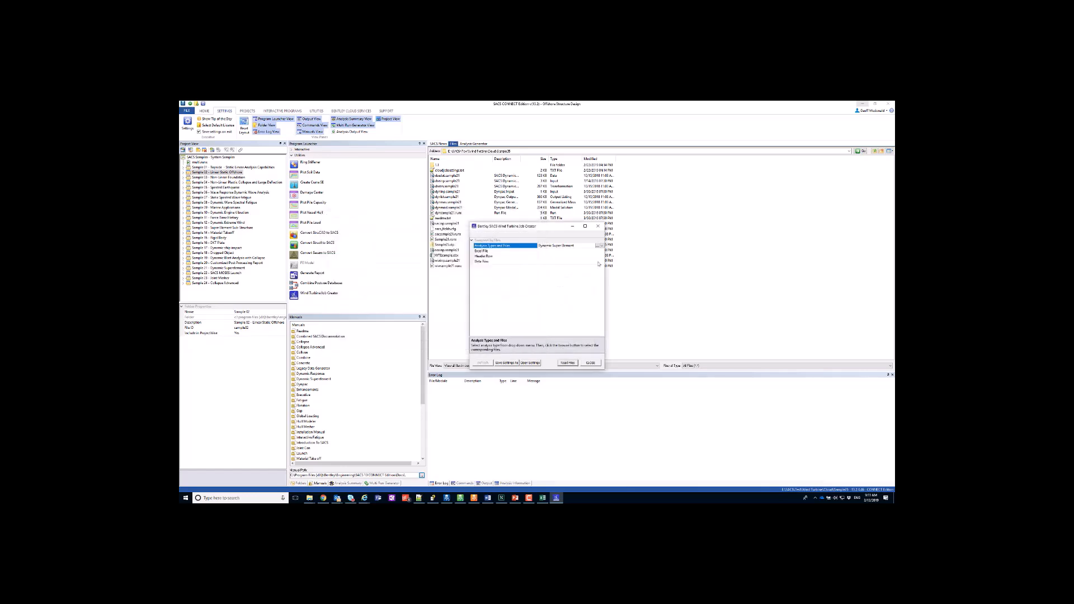
Move the Wind Turbine Job Creator window clear of the file list and enlarge it
drag(540, 228, 712, 178)
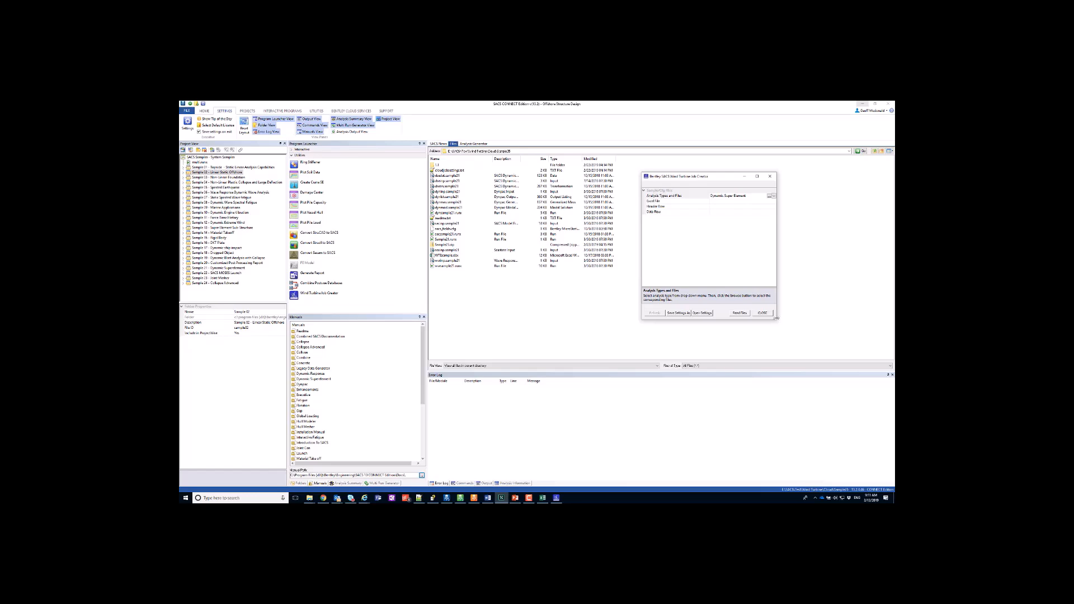
drag(776, 318, 812, 349)
mouse_move(718, 183)
mouse_down()
mouse_move(692, 182)
mouse_move(719, 180)
mouse_move(704, 180)
mouse_up()
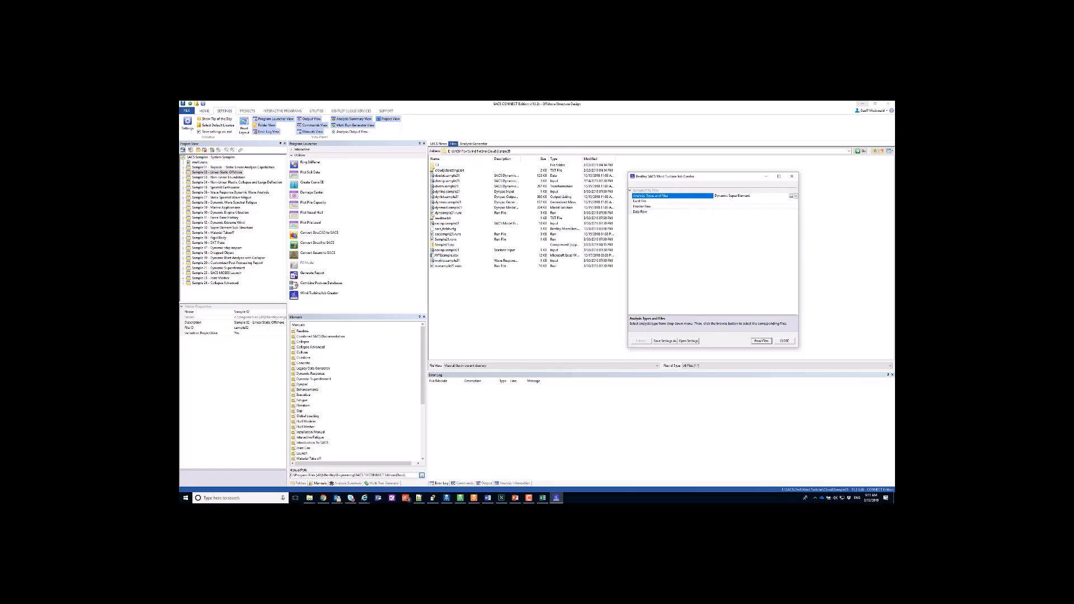
click(488, 498)
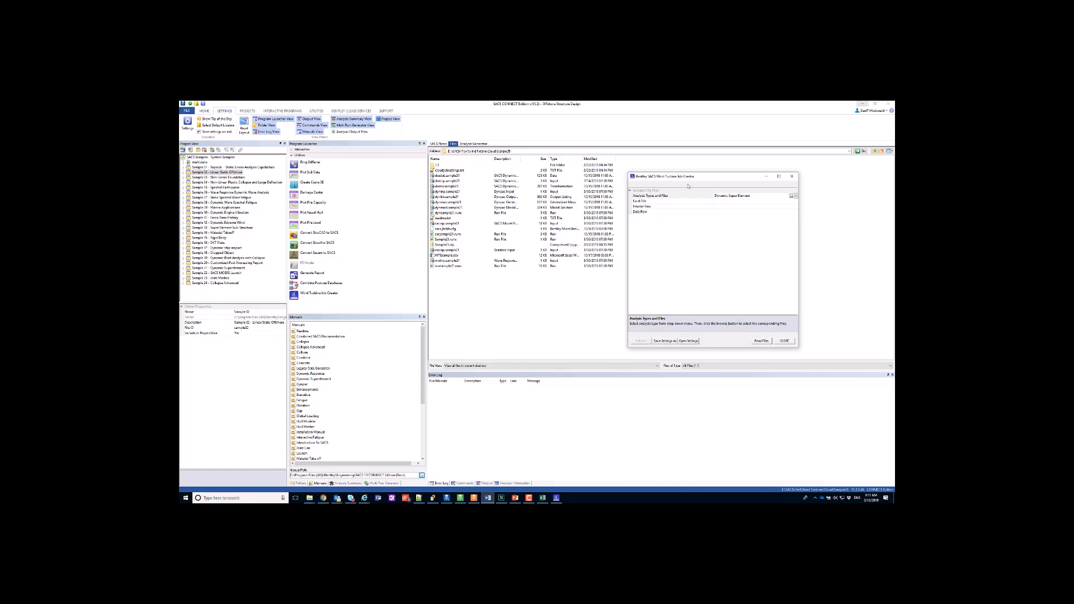
drag(684, 179, 696, 170)
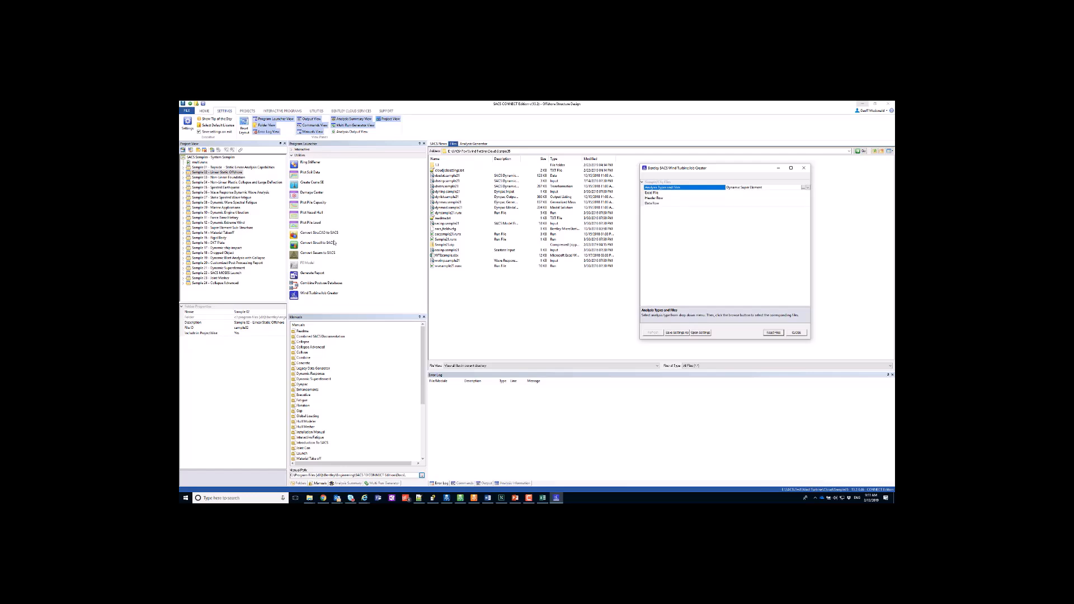
Open the sacs_fields.cfg config file from the sample folder in Visual Studio Code
click(476, 194)
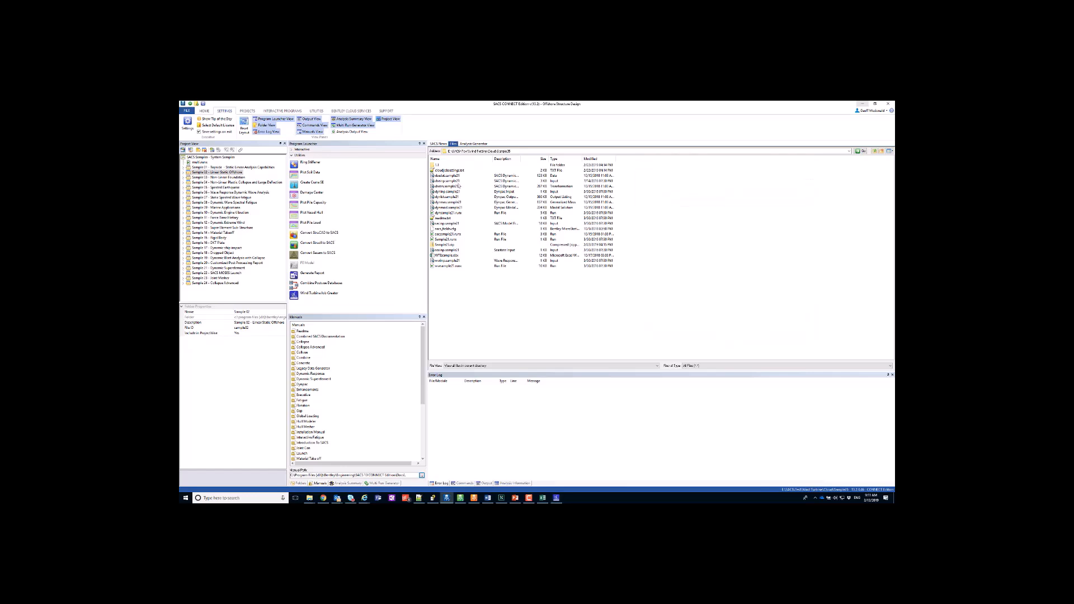
right_click(450, 181)
click(473, 185)
right_click(448, 229)
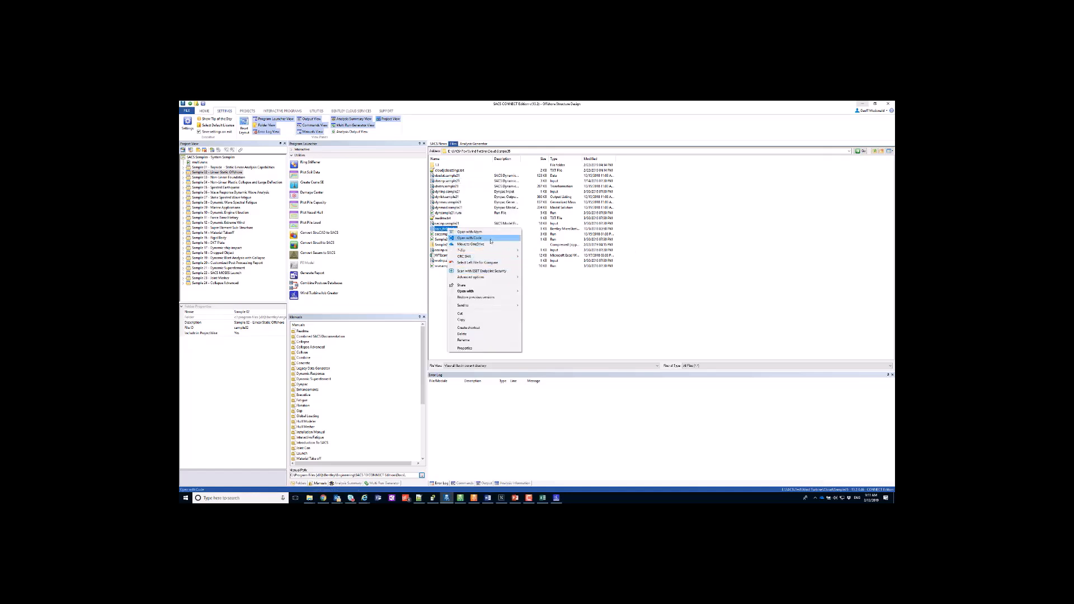
click(491, 241)
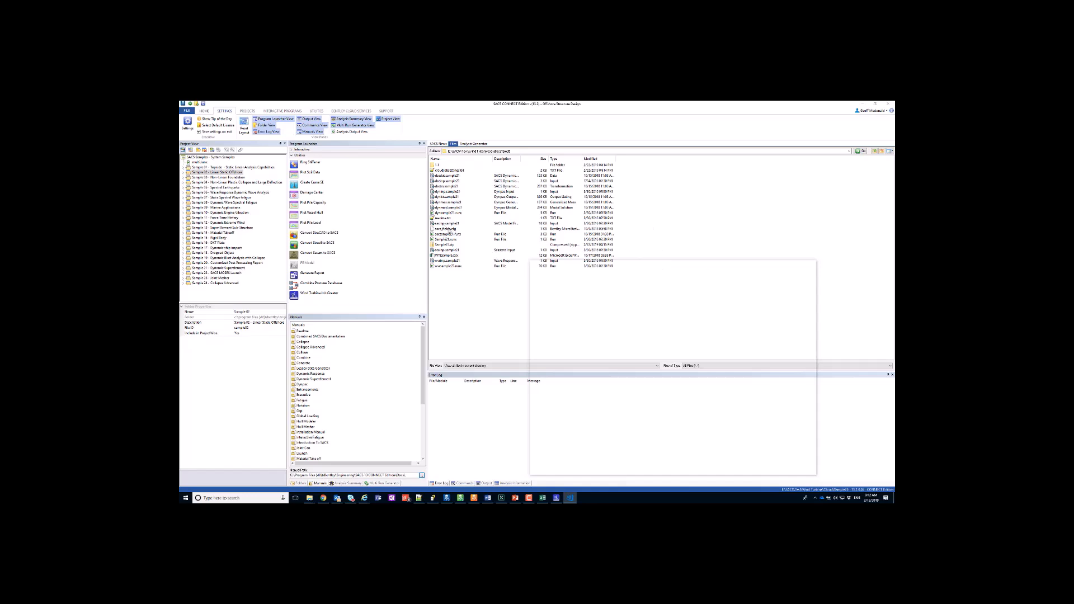
Try to open the config file in Notepad++ instead
right_click(449, 230)
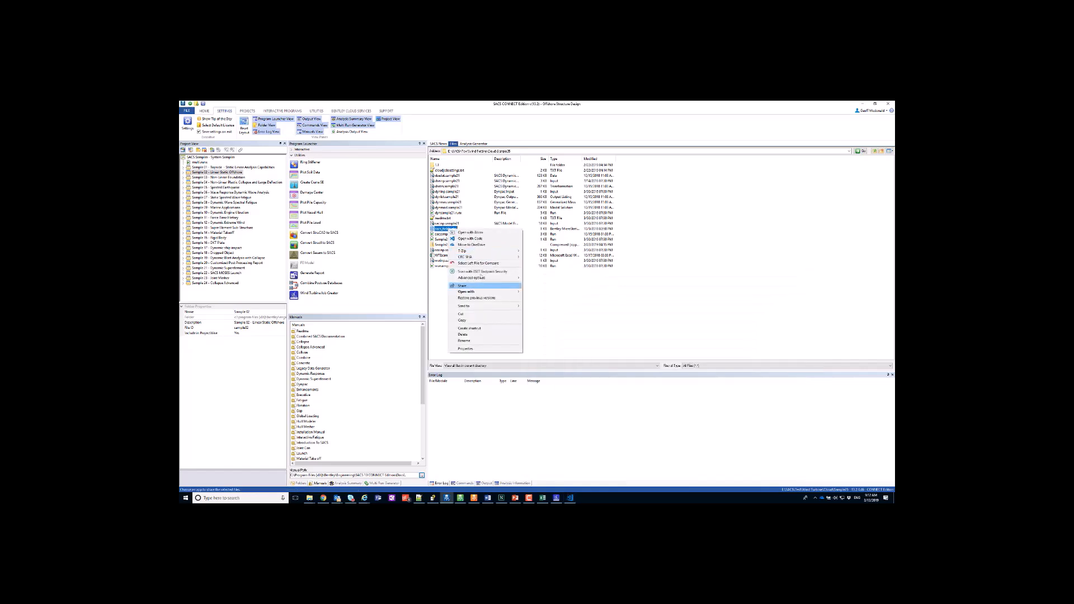
click(692, 280)
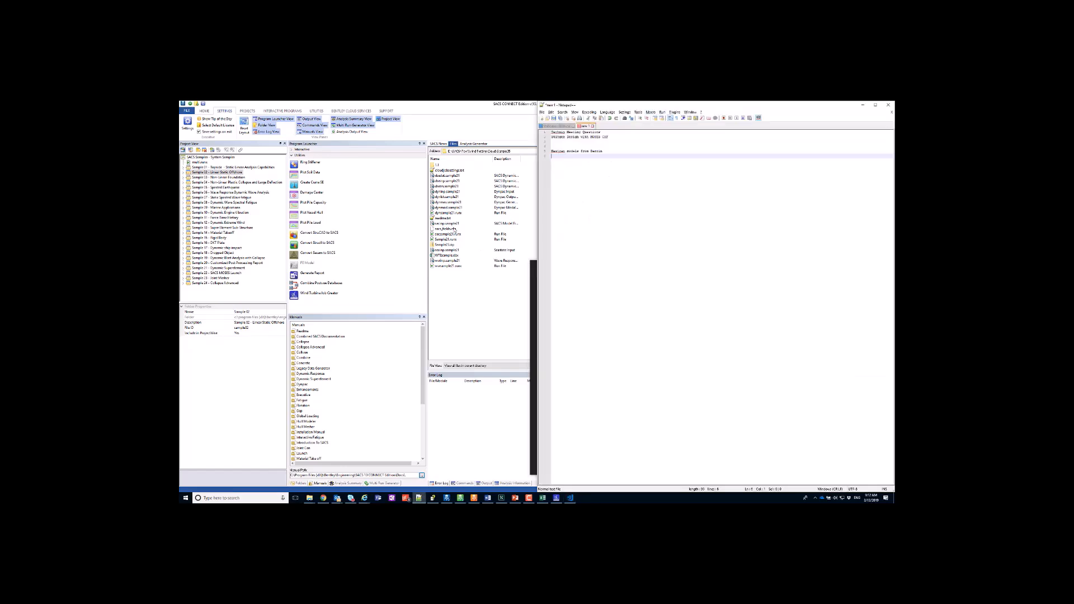
drag(438, 230, 623, 335)
drag(657, 107, 895, 110)
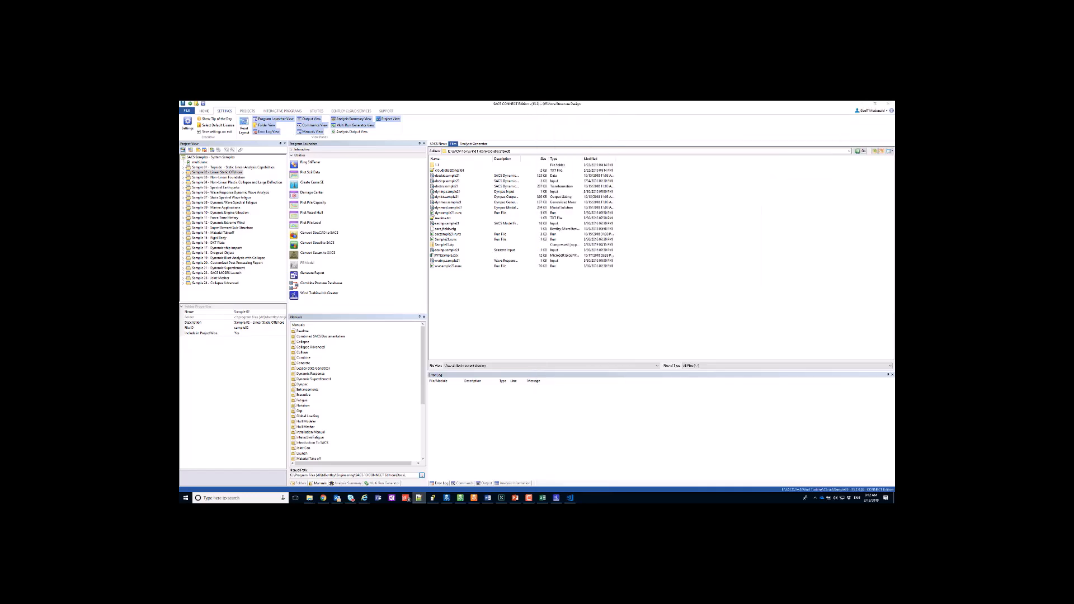
Switch to Visual Studio Code, examine the field definitions in sacs_fields.cfg in a maximized window, and restore the window size
click(441, 230)
click(571, 498)
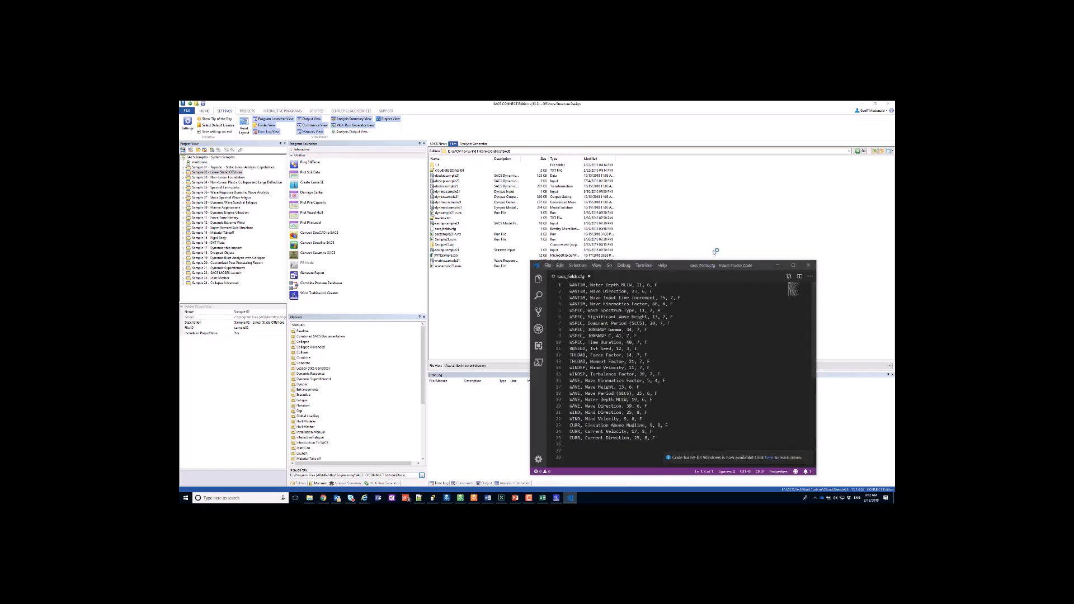
drag(712, 268, 633, 101)
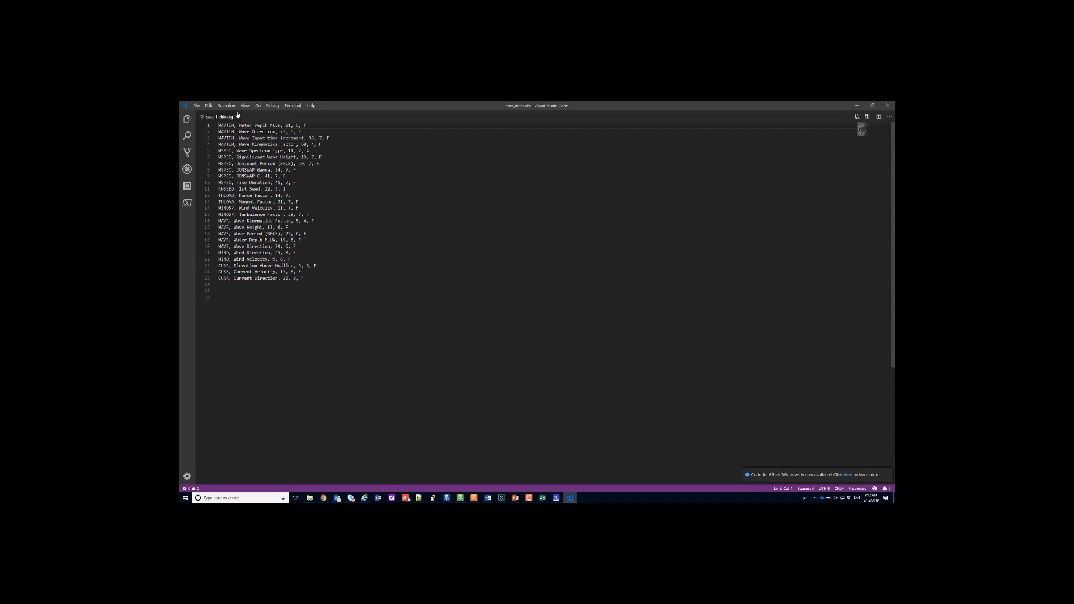
drag(367, 109, 657, 199)
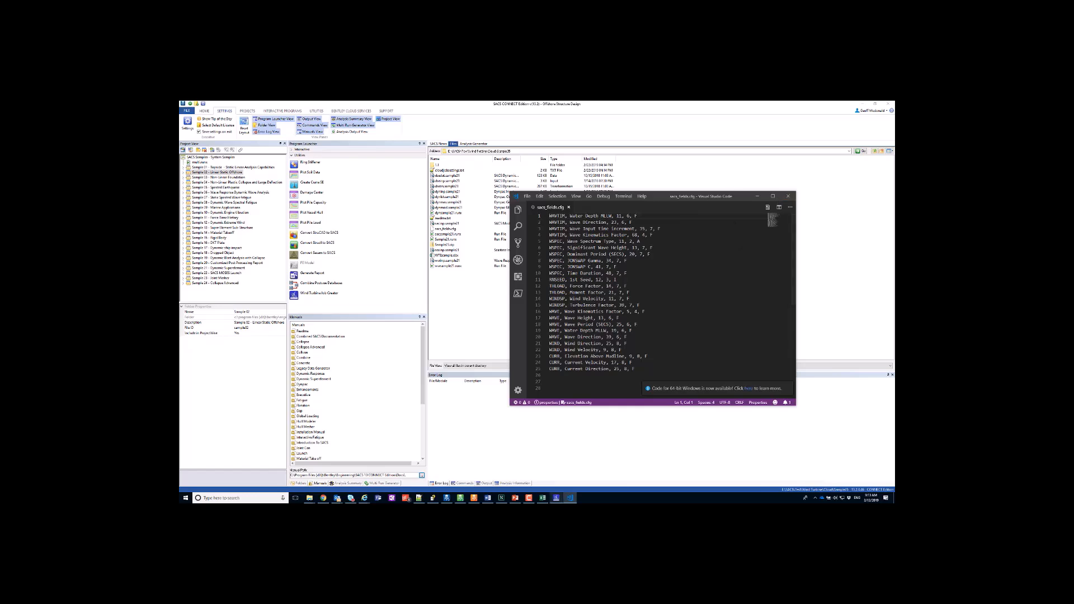
Place the Wind Turbine Job Creator beside the config file and assign the sample folder's Excel load case workbook as the Excel file
drag(737, 172, 423, 220)
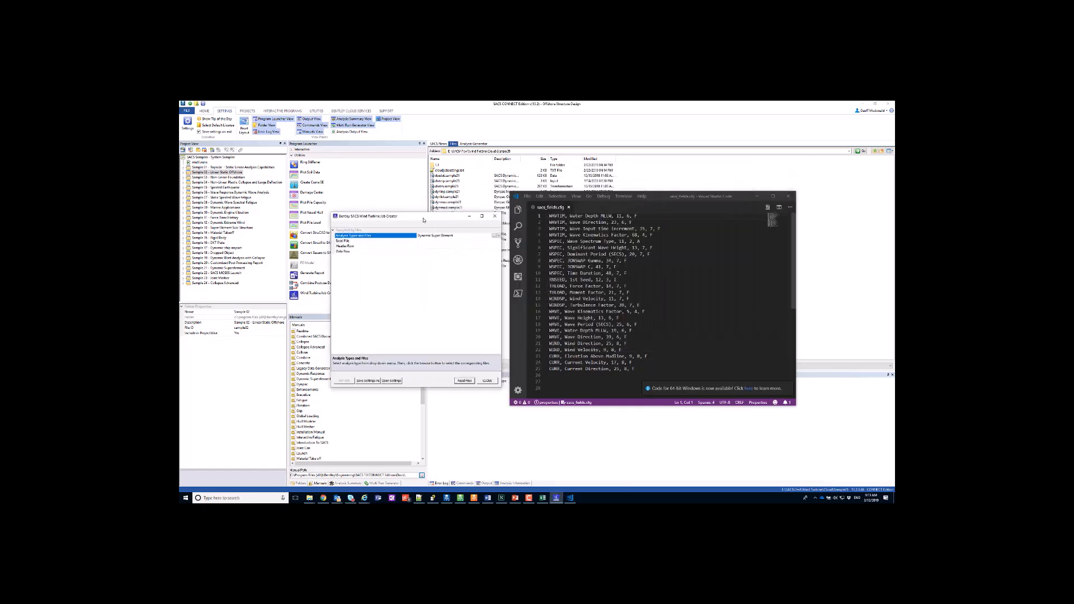
click(469, 242)
click(498, 240)
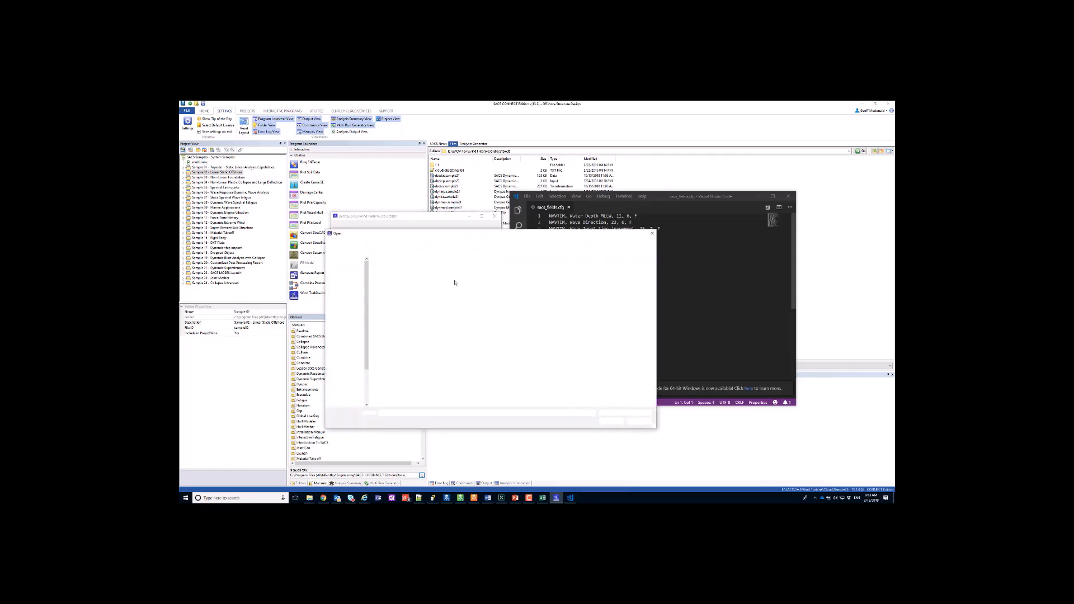
double_click(459, 275)
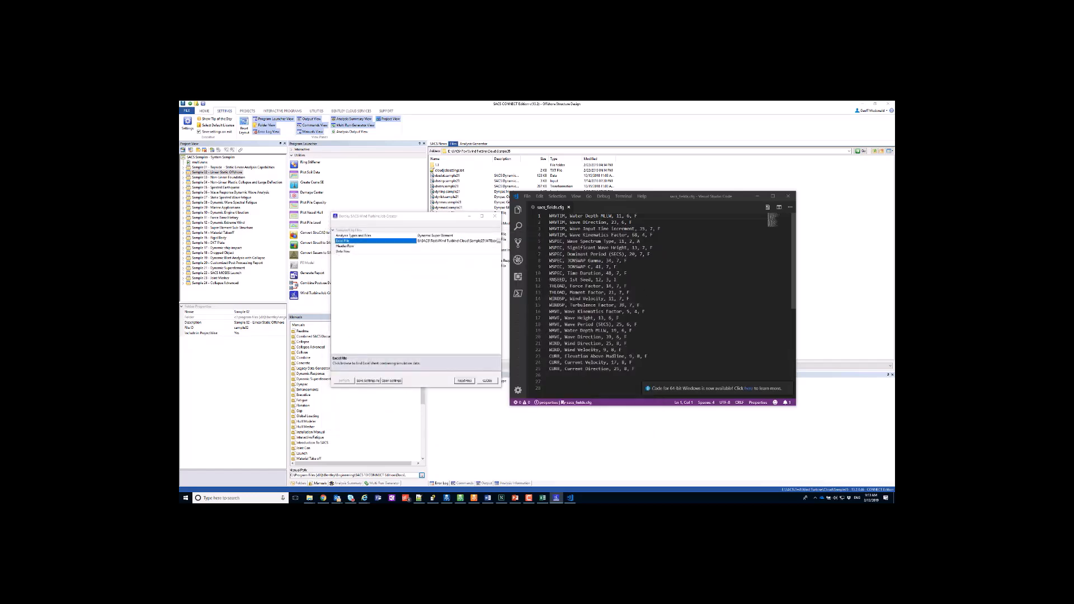
Set the header row to 1, enter the data row to match the Excel load case table, and read the files
key(alt+Tab)
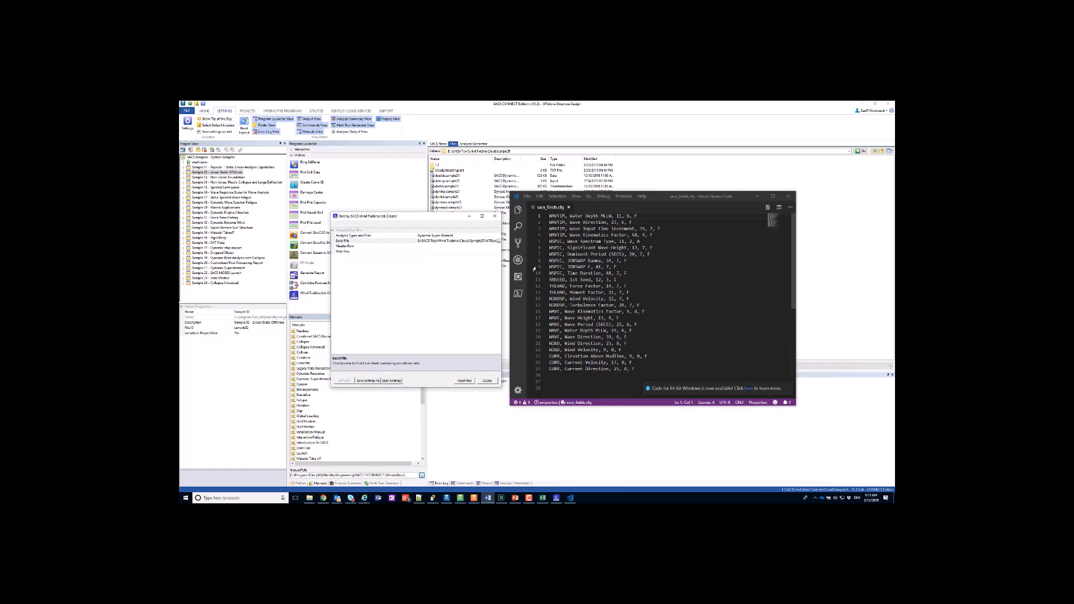
click(462, 247)
text(1)
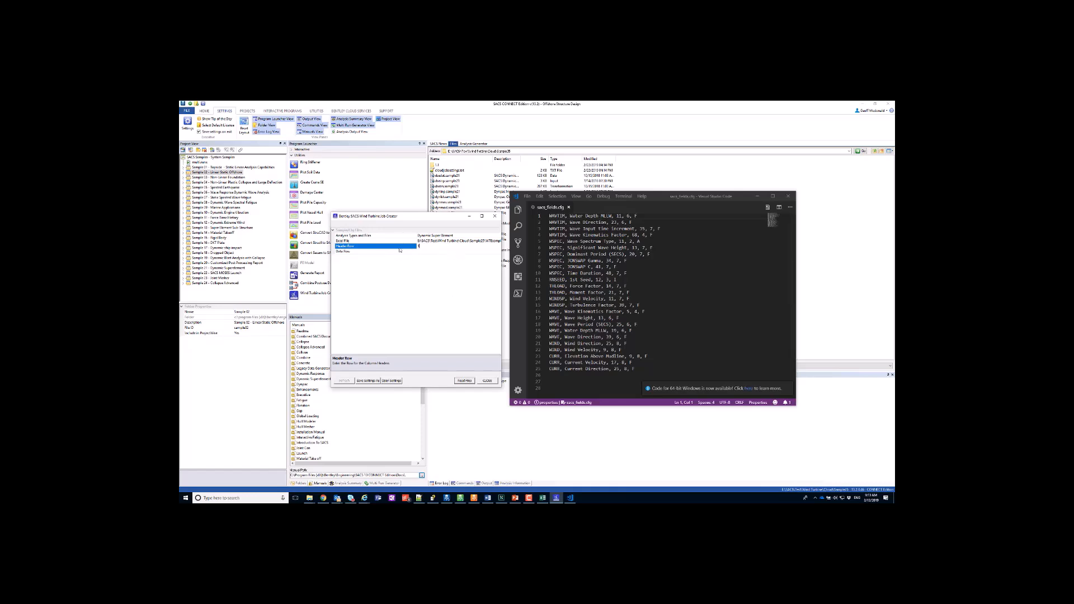
click(543, 498)
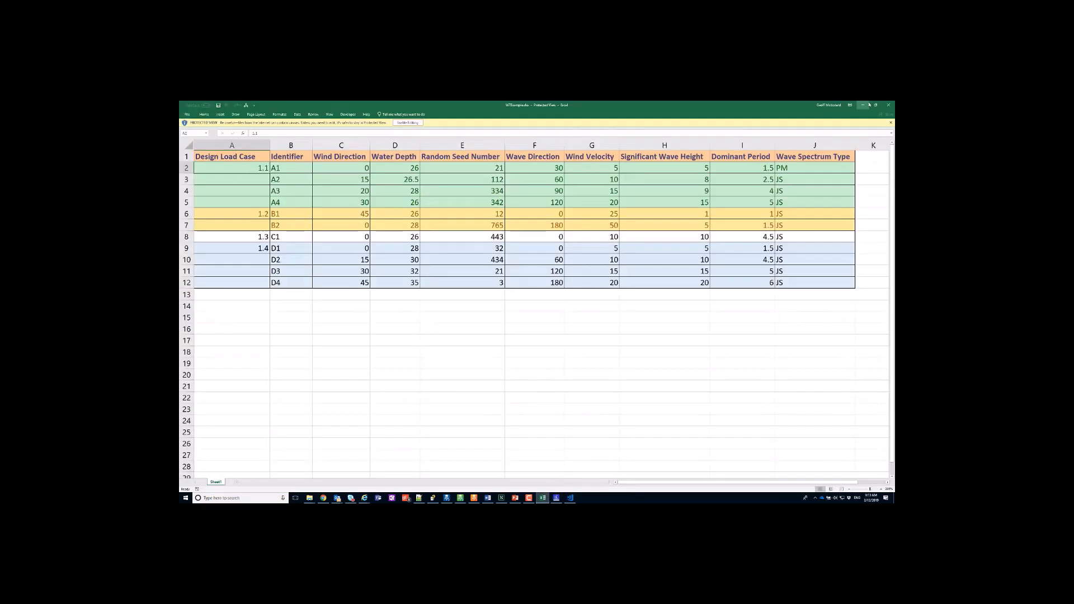
click(863, 105)
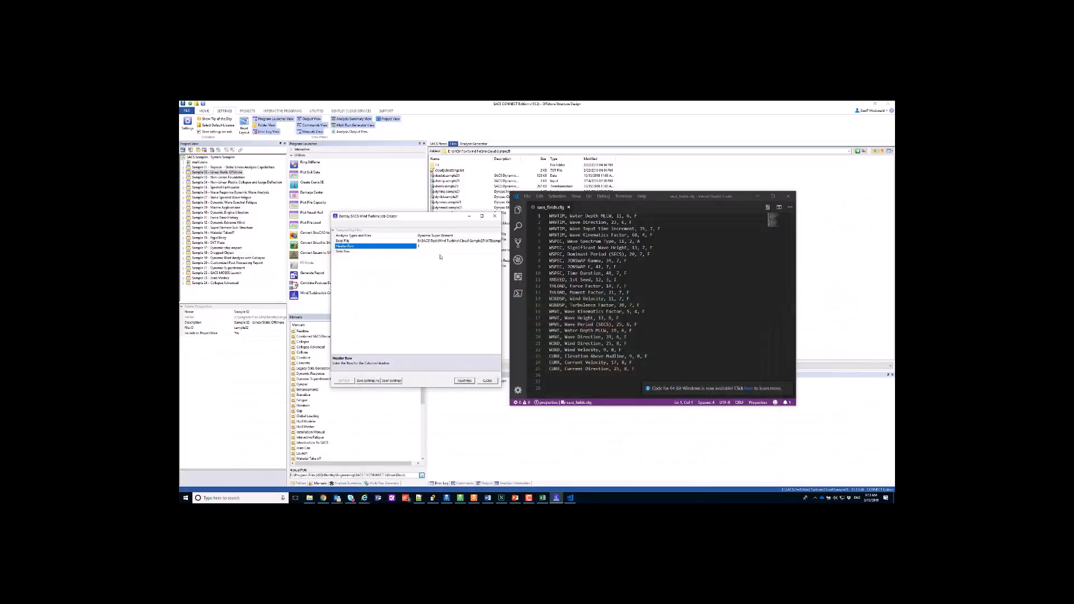
click(440, 252)
click(463, 381)
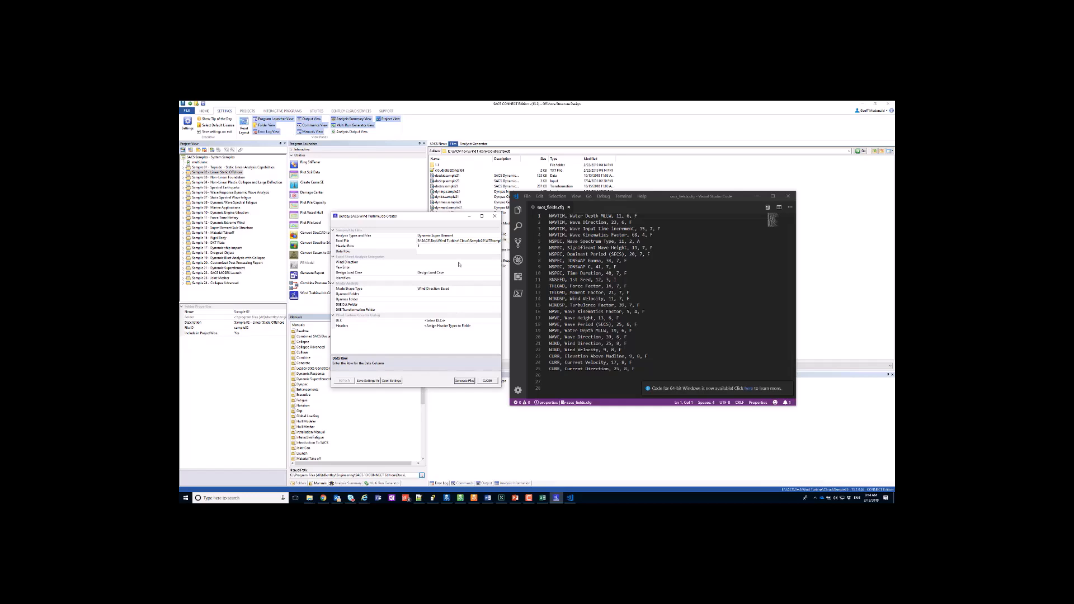
Check the Wind Direction column in the Excel load case table and assign that header to the Wind Direction parameter in the job creator
click(457, 263)
click(458, 263)
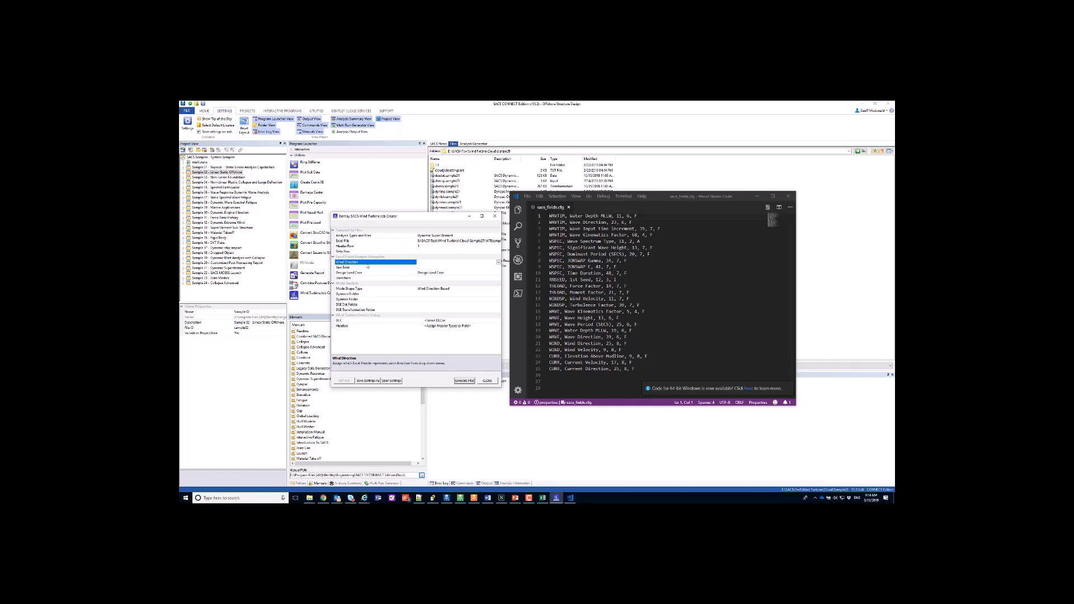
click(543, 499)
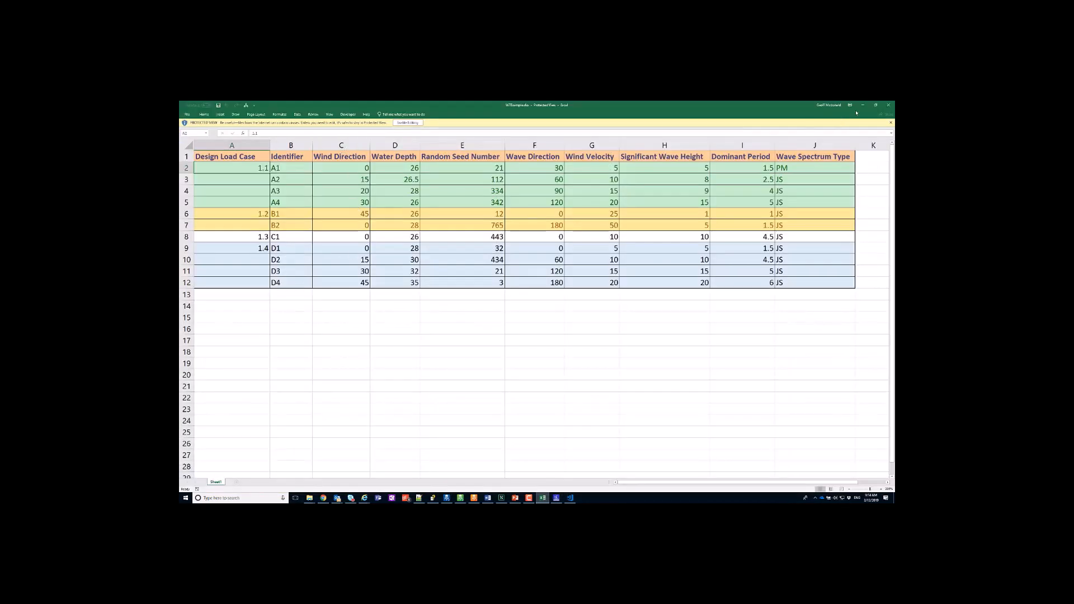
click(345, 157)
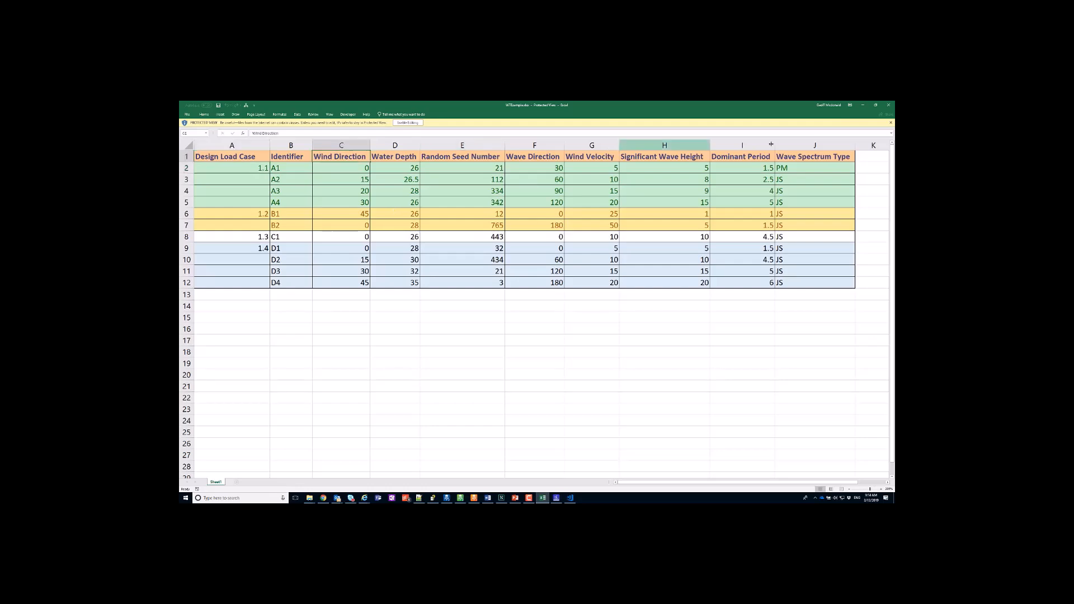
click(864, 105)
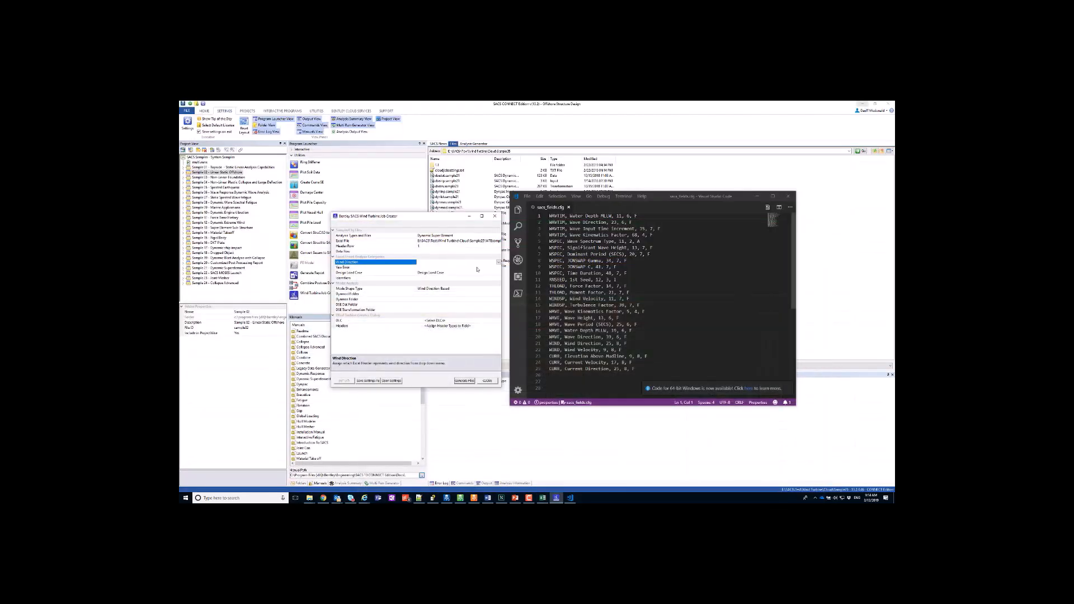
click(498, 263)
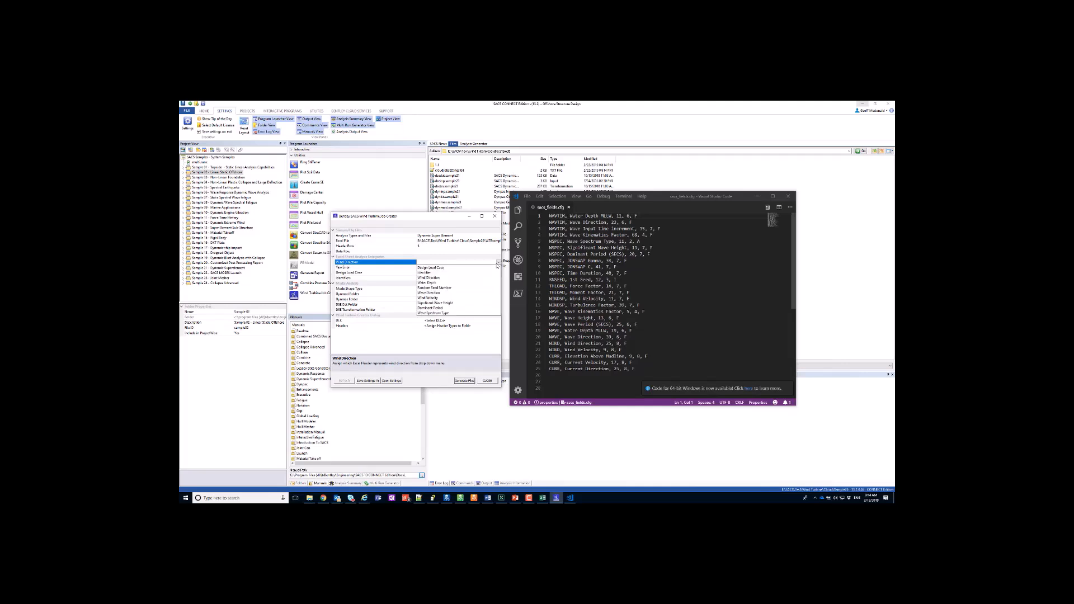
click(438, 278)
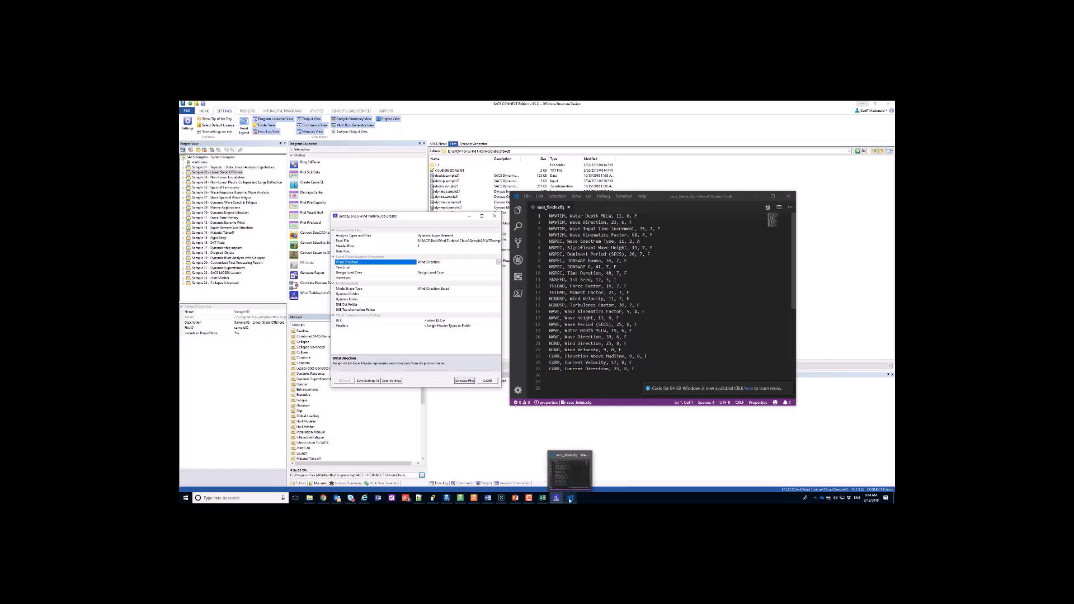
Place the Excel load case table beside the Wind Turbine Job Creator and choose the Wind Direction header again for the Wind Direction parameter
click(543, 498)
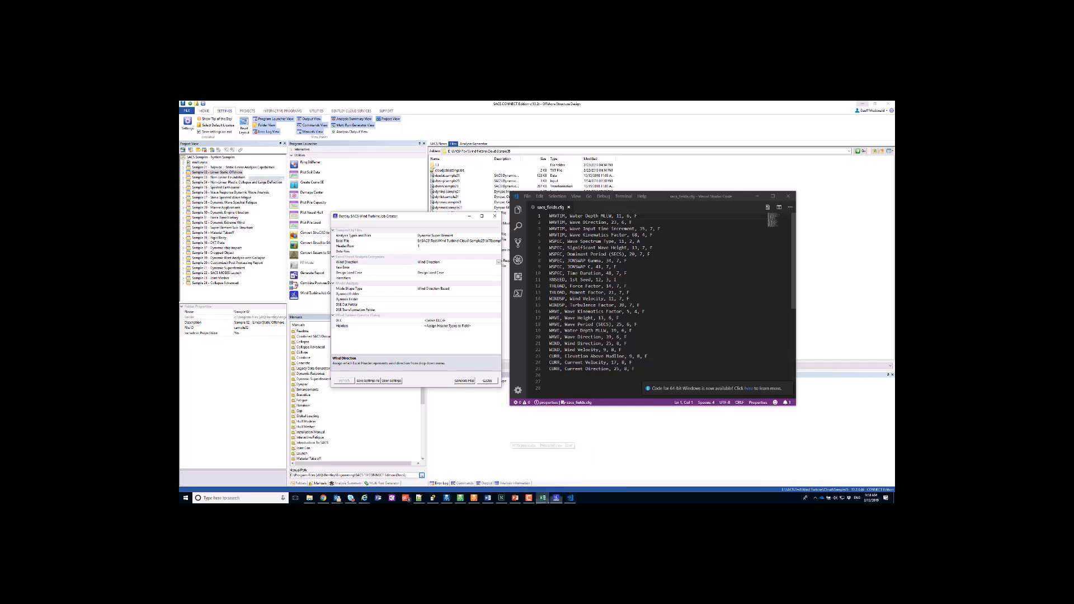
drag(529, 104, 651, 196)
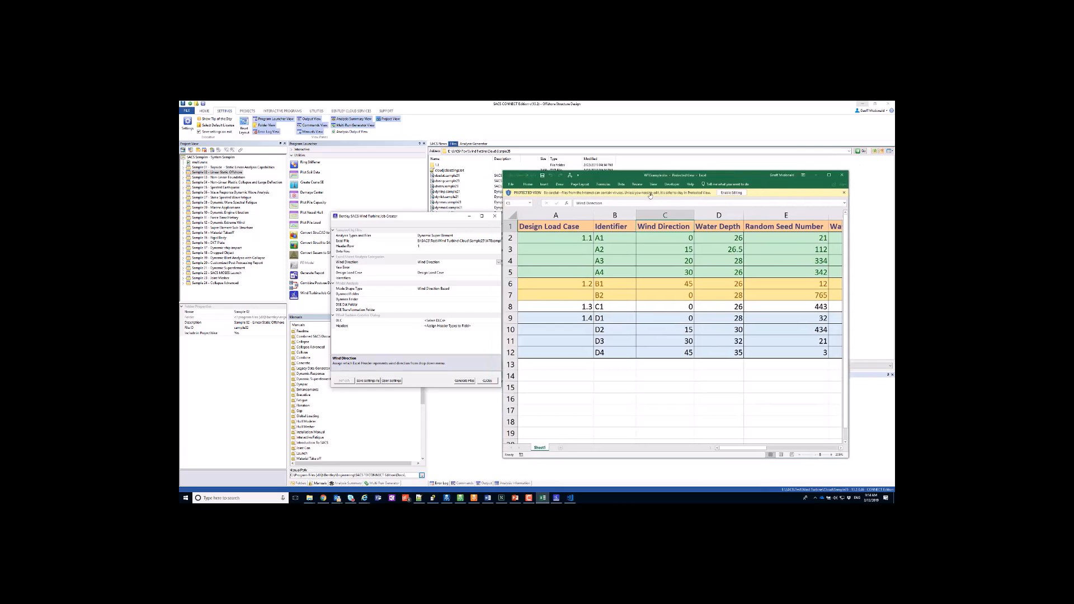
click(499, 263)
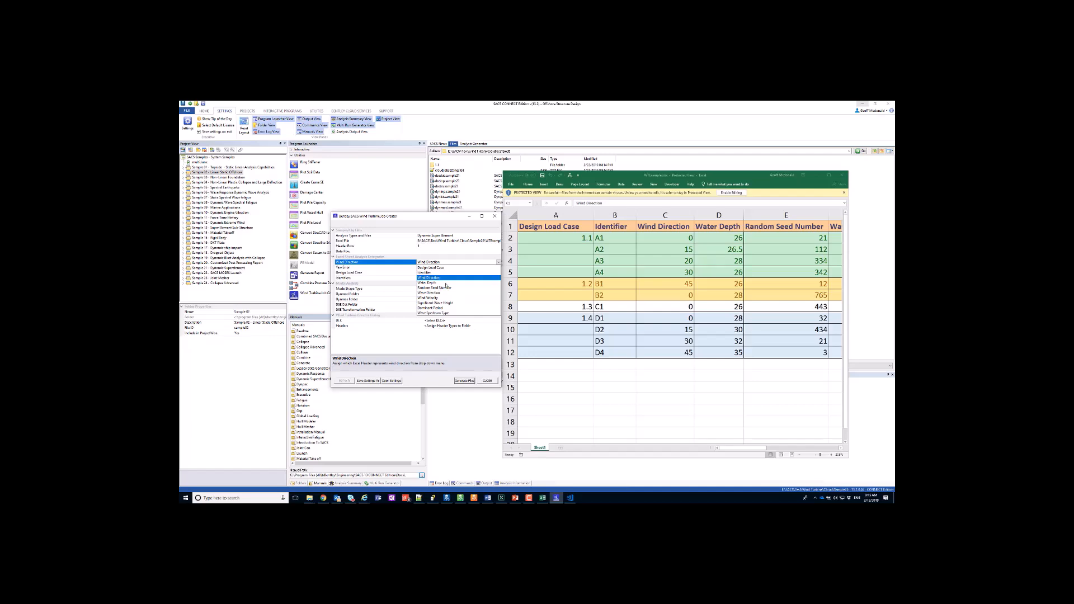
click(439, 278)
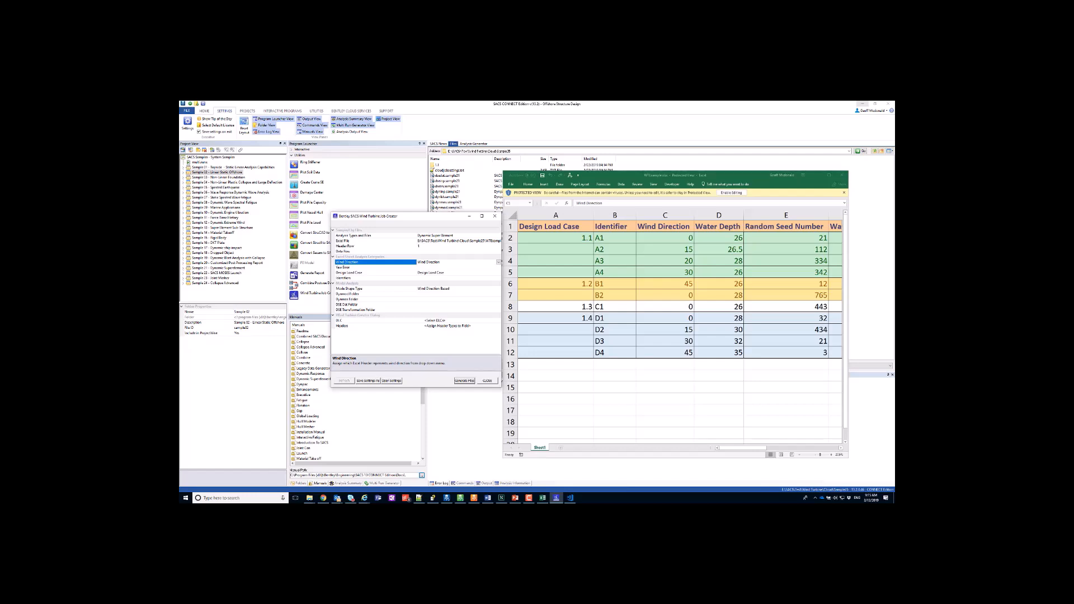
Set the Mode Shape Type to Not Wind Direction Based
click(457, 290)
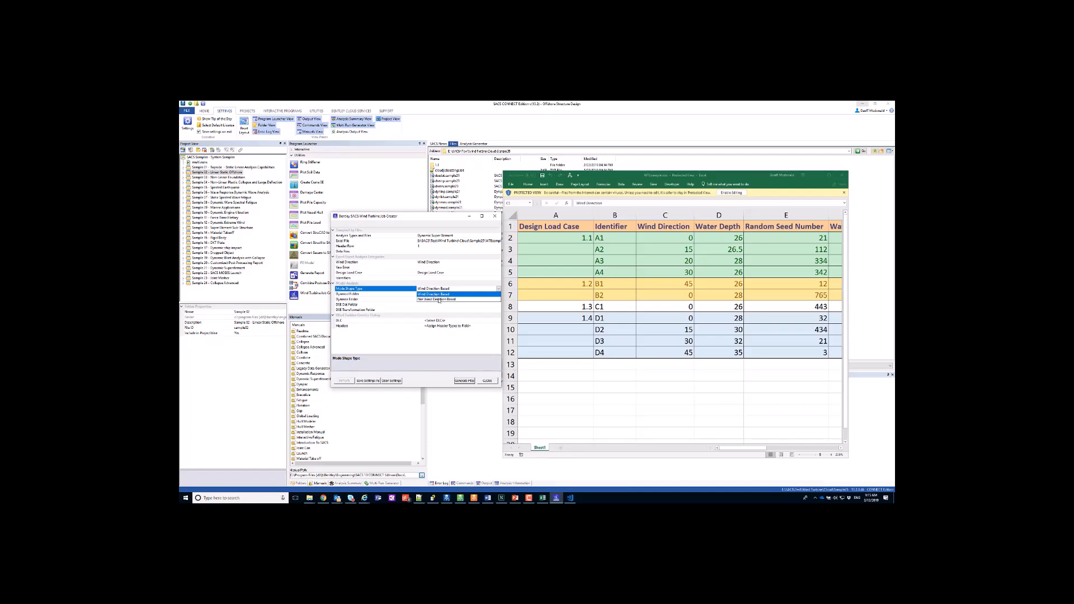
click(441, 305)
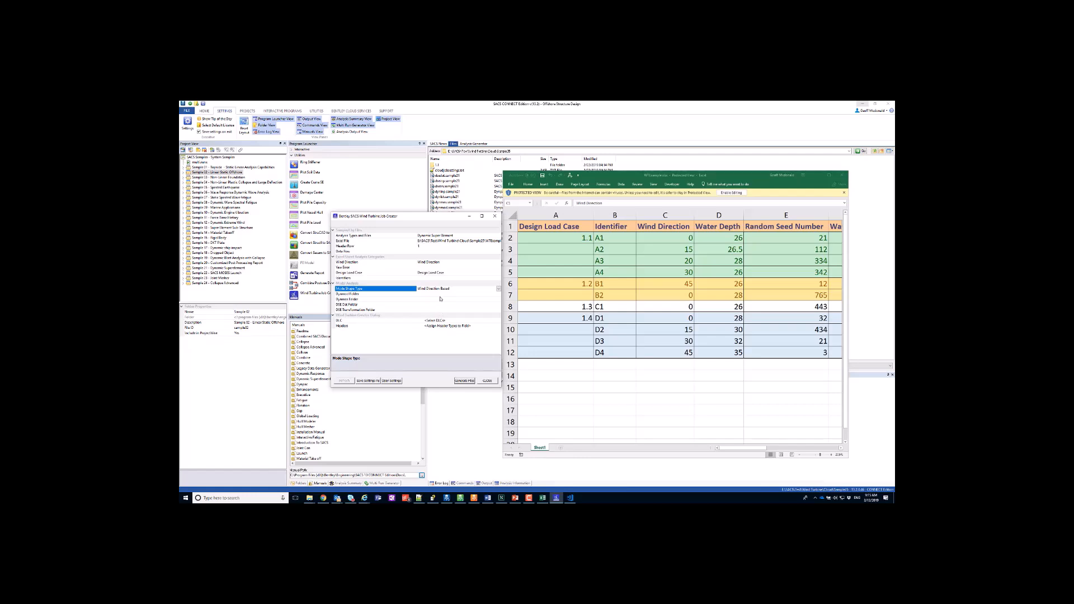
click(443, 289)
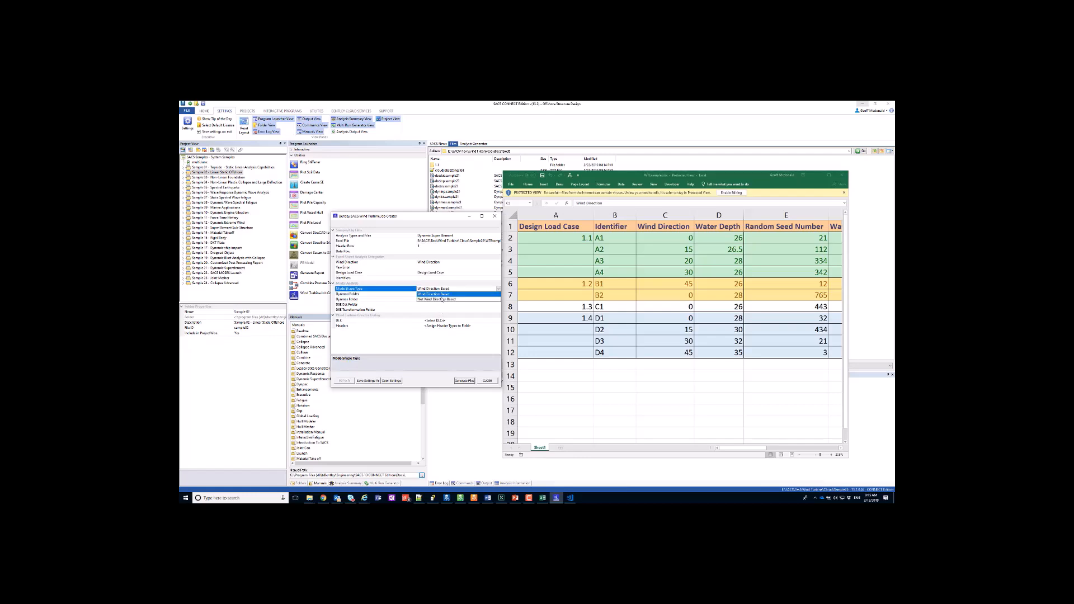
click(442, 300)
Assign the sample folder's mode shape and mass files to the two Dynpac file settings under the mode shape type
click(436, 293)
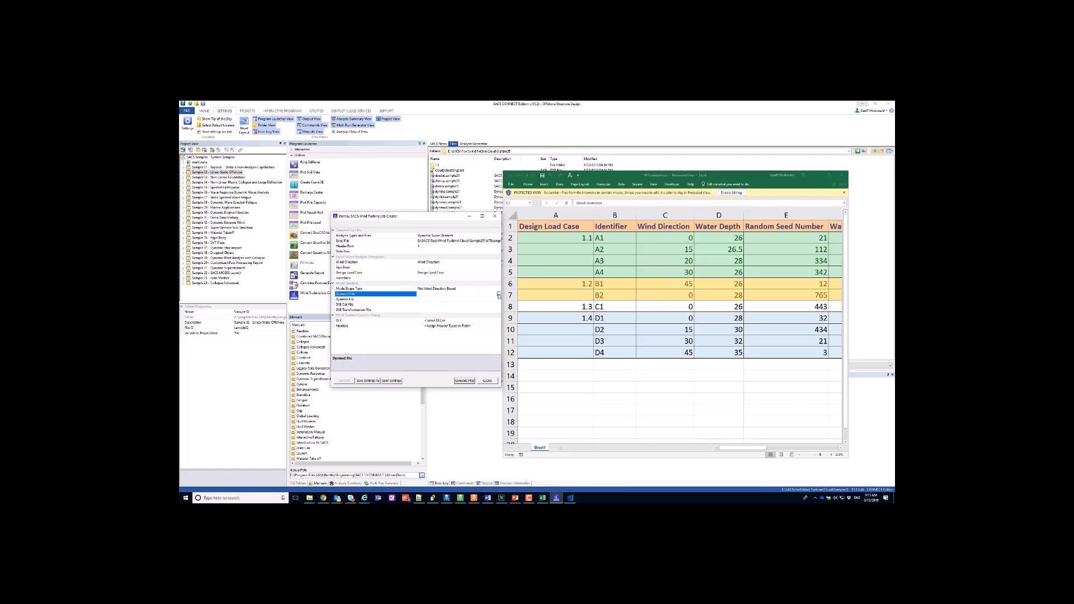
click(499, 295)
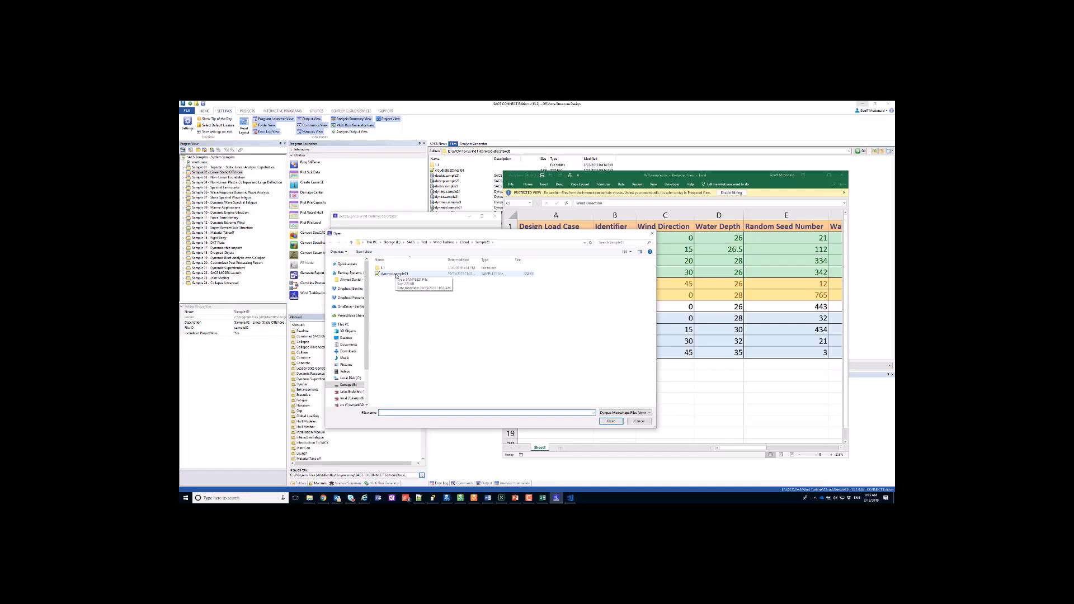
click(397, 275)
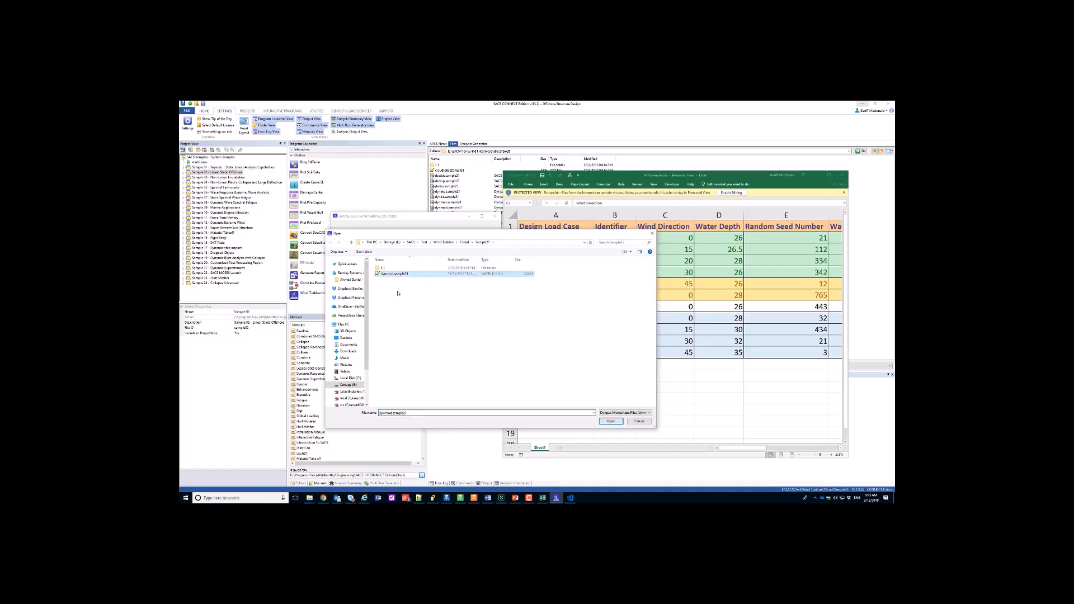
double_click(392, 275)
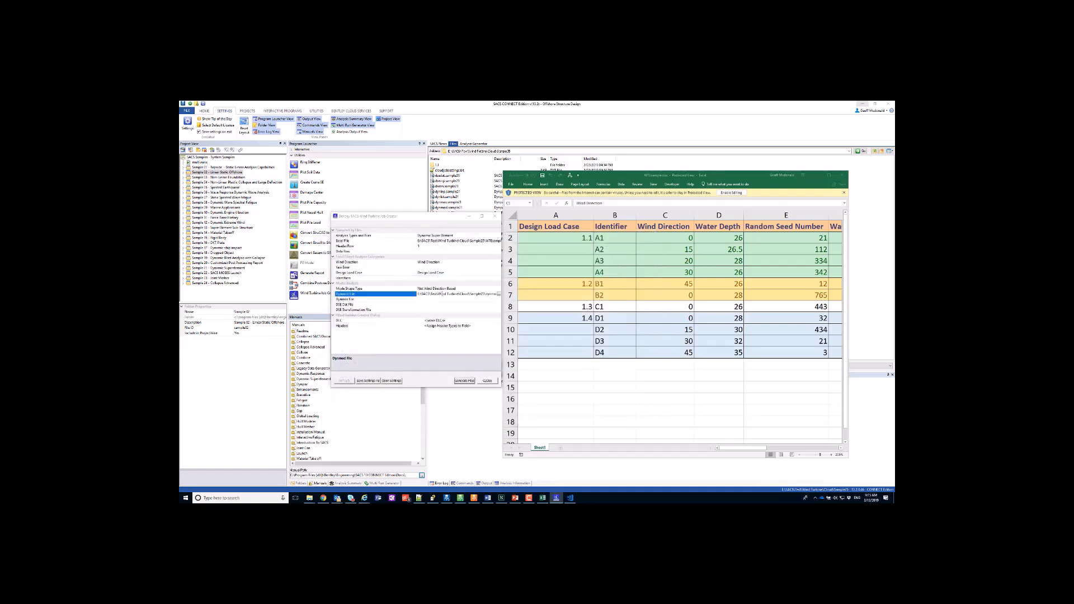
click(444, 300)
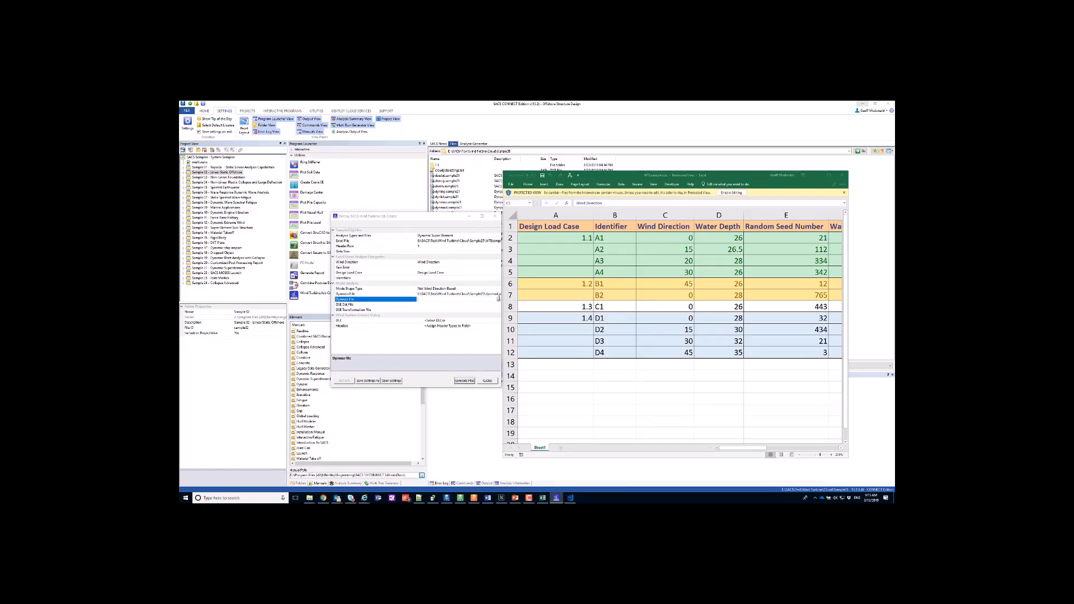
click(499, 301)
double_click(387, 277)
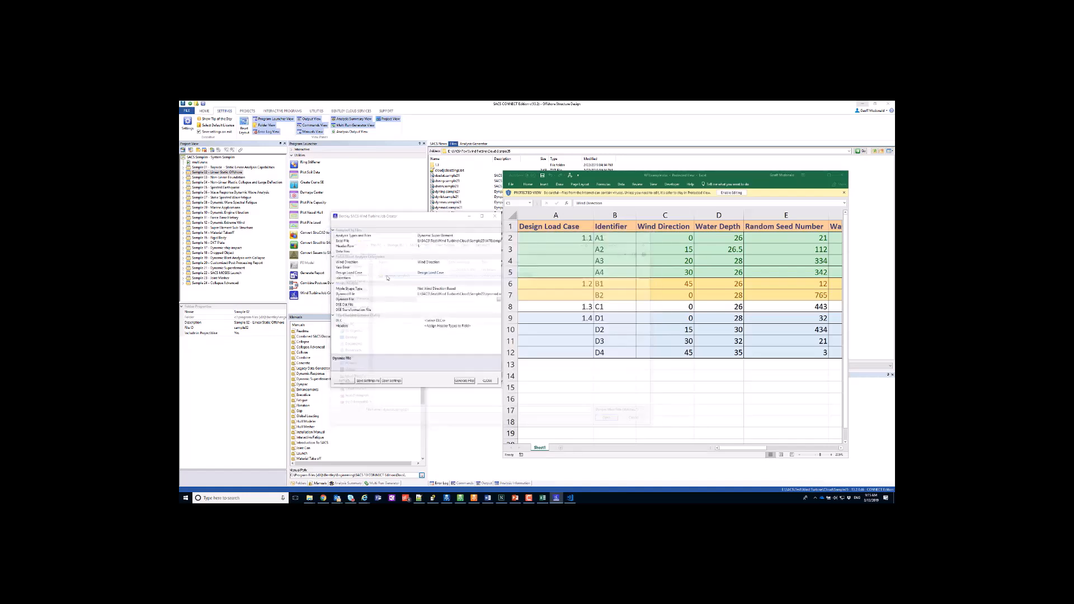
Assign the sample folder's matching files as the DSE Dat File and the DSE Transformation File
click(338, 305)
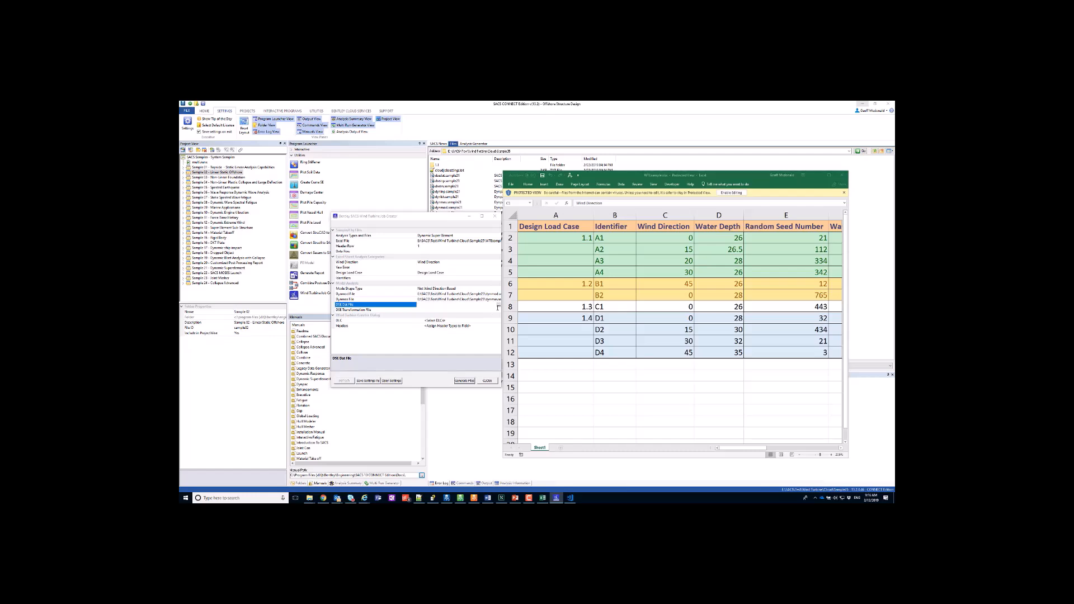
click(498, 306)
double_click(409, 274)
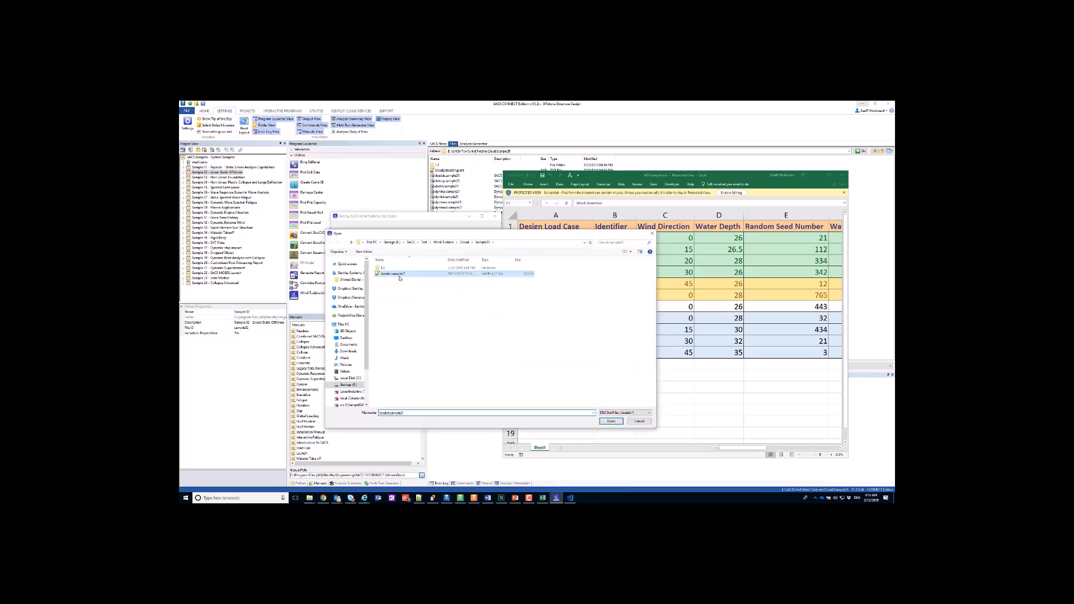
click(476, 310)
click(499, 311)
double_click(399, 274)
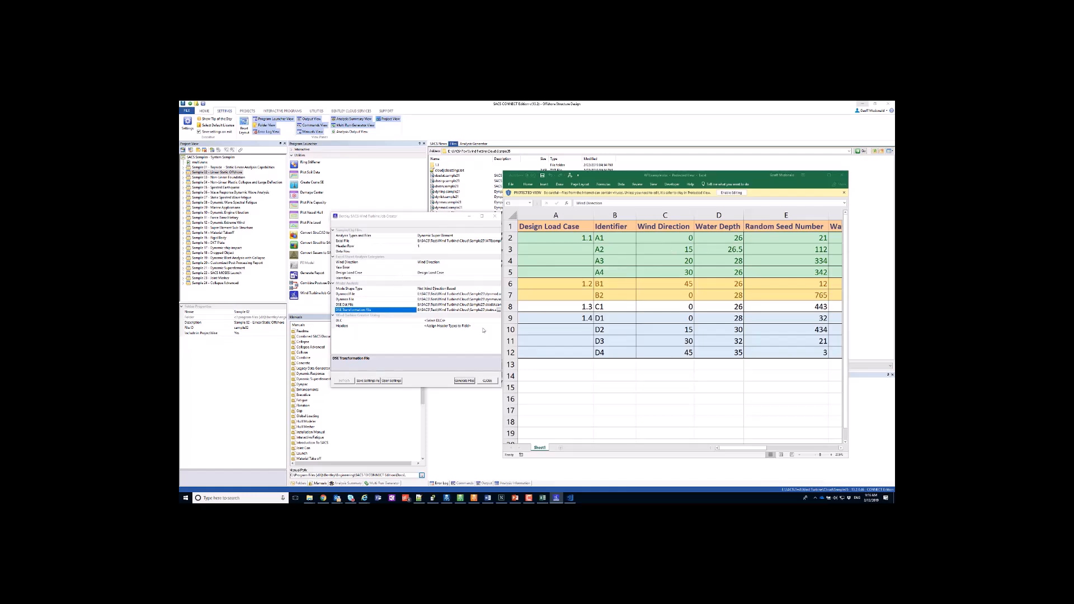
Open the DLC selection, choose the first design load case in the list and accept it
click(438, 322)
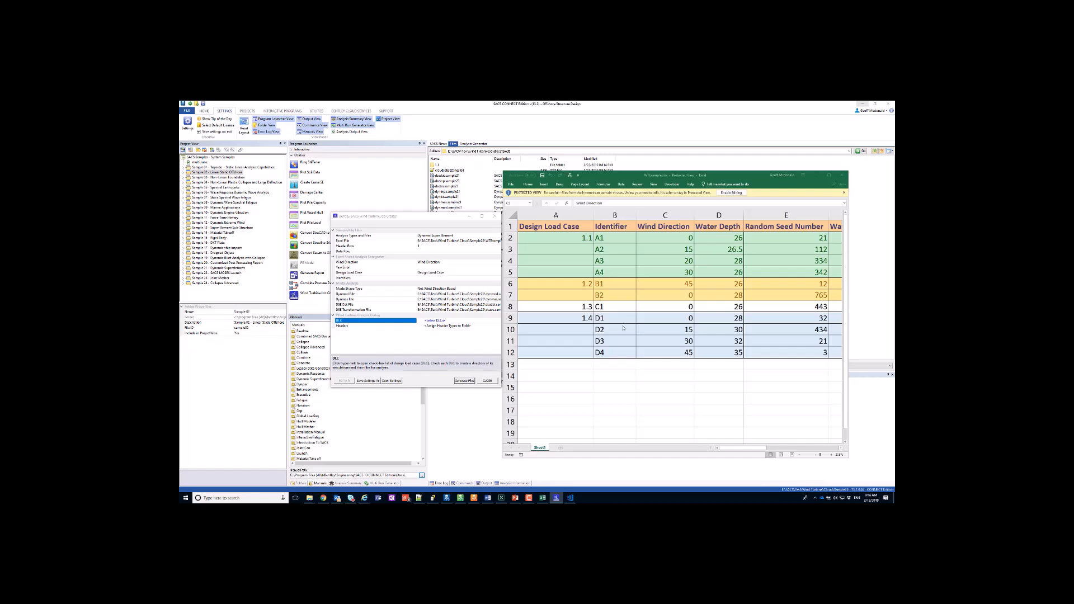
click(435, 321)
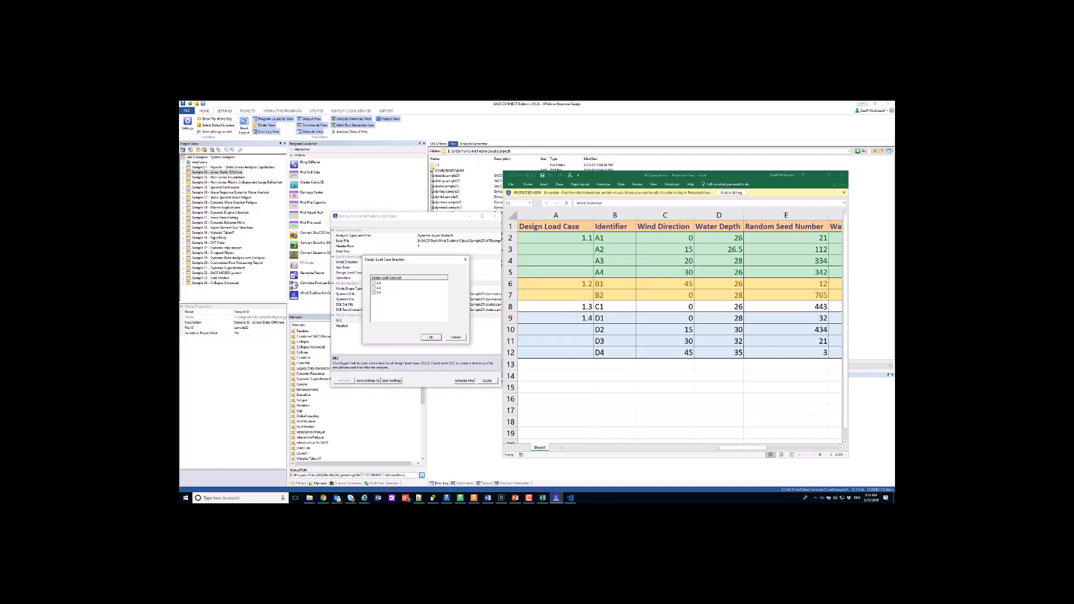
click(373, 283)
click(373, 284)
click(433, 337)
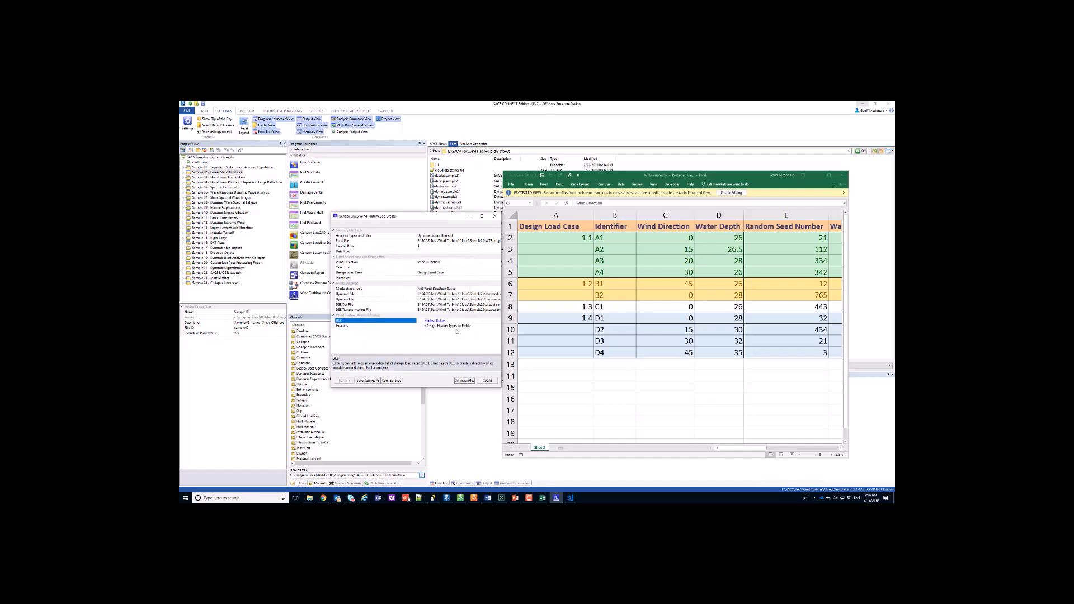
Open the dialog that assigns Excel headers to analysis fields, enlarge it and place it clear of the Excel table
click(455, 327)
click(453, 327)
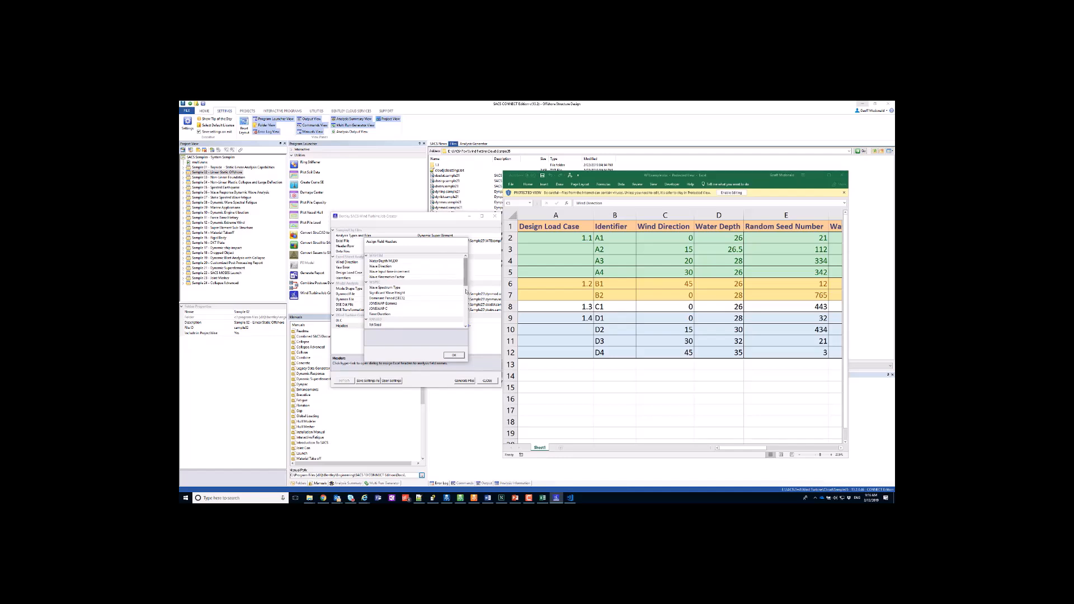
drag(467, 348, 521, 455)
drag(434, 245, 387, 198)
Switch to Visual Studio Code and compare the sacs_fields.cfg field definitions, including WAVTIM Water Depth MLLW, with the header assignment dialog's fields
click(571, 498)
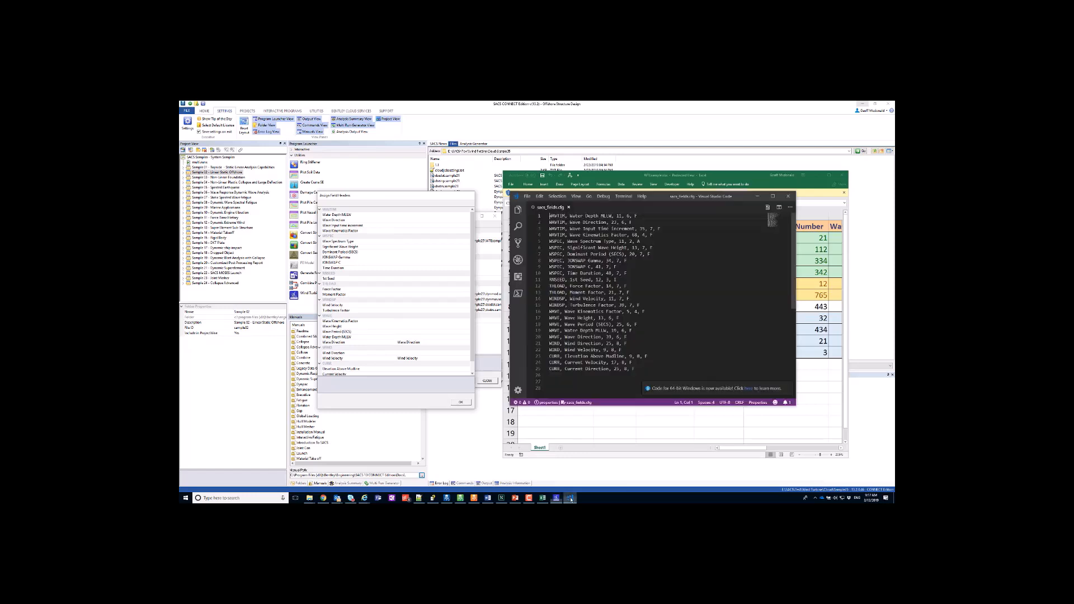
drag(550, 216, 625, 223)
click(614, 222)
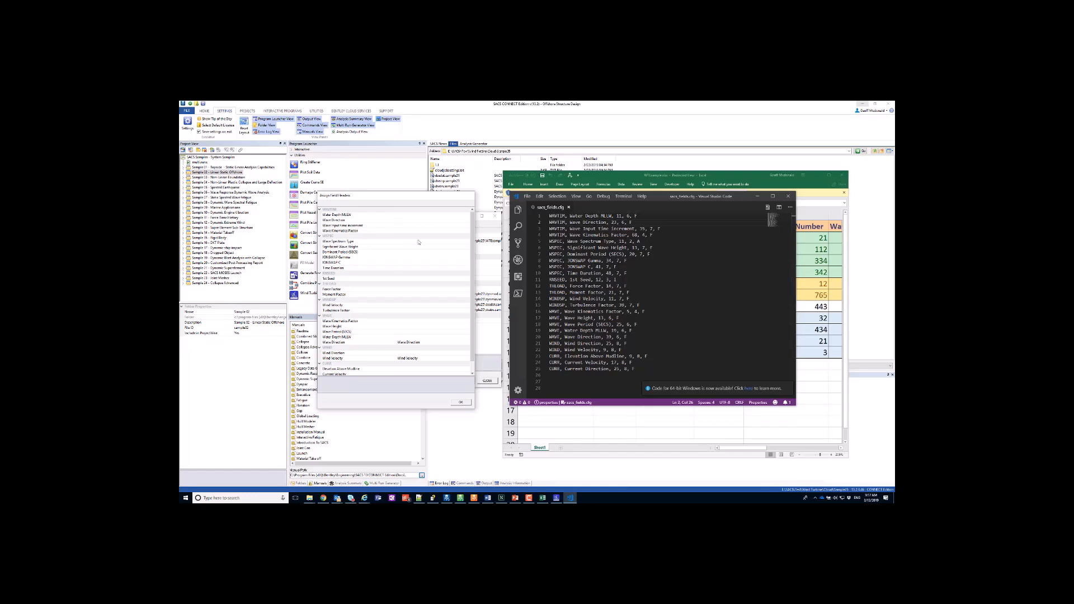
scroll(404, 283, down, 1)
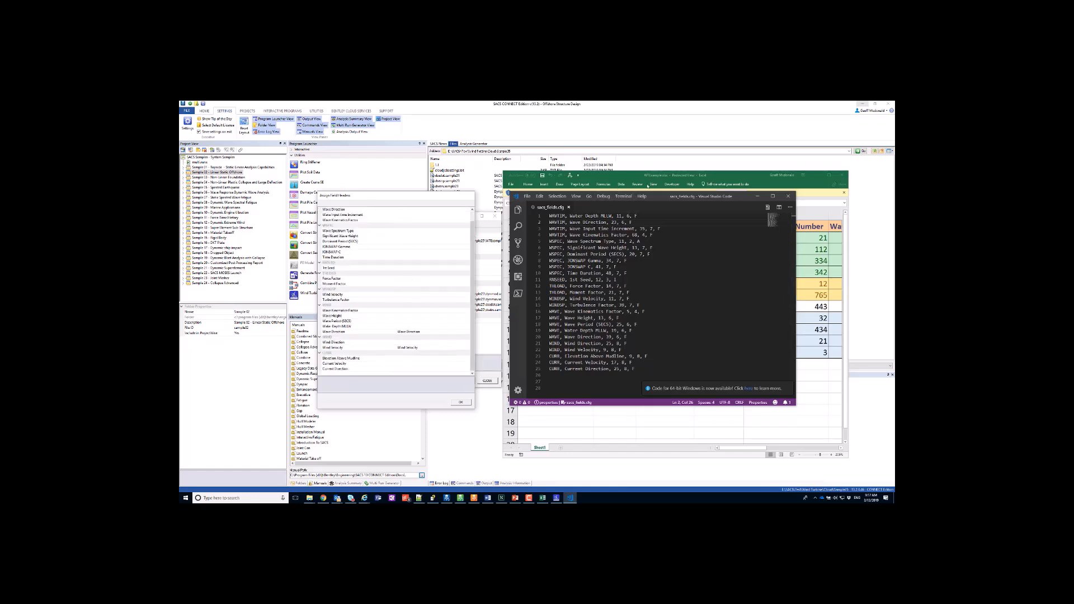
drag(653, 202, 556, 272)
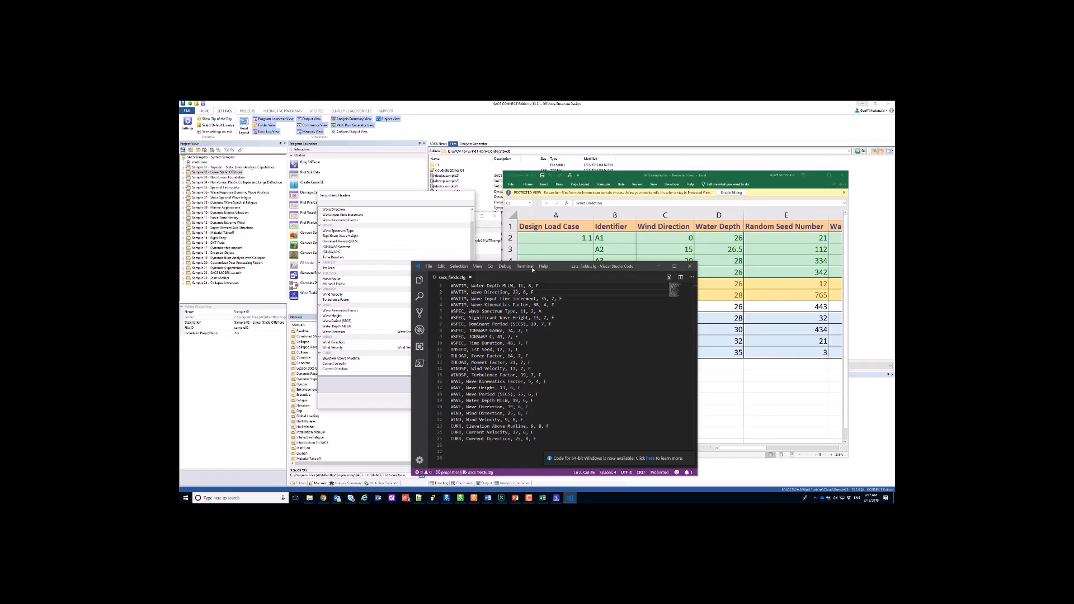
drag(551, 267, 550, 193)
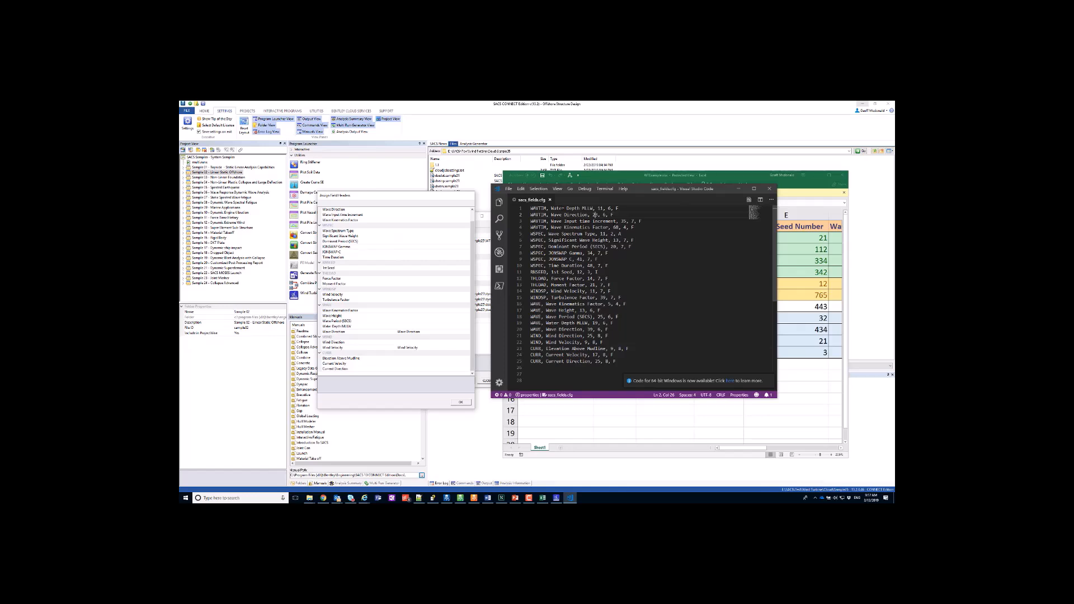
drag(551, 209, 619, 208)
scroll(446, 263, up, 1)
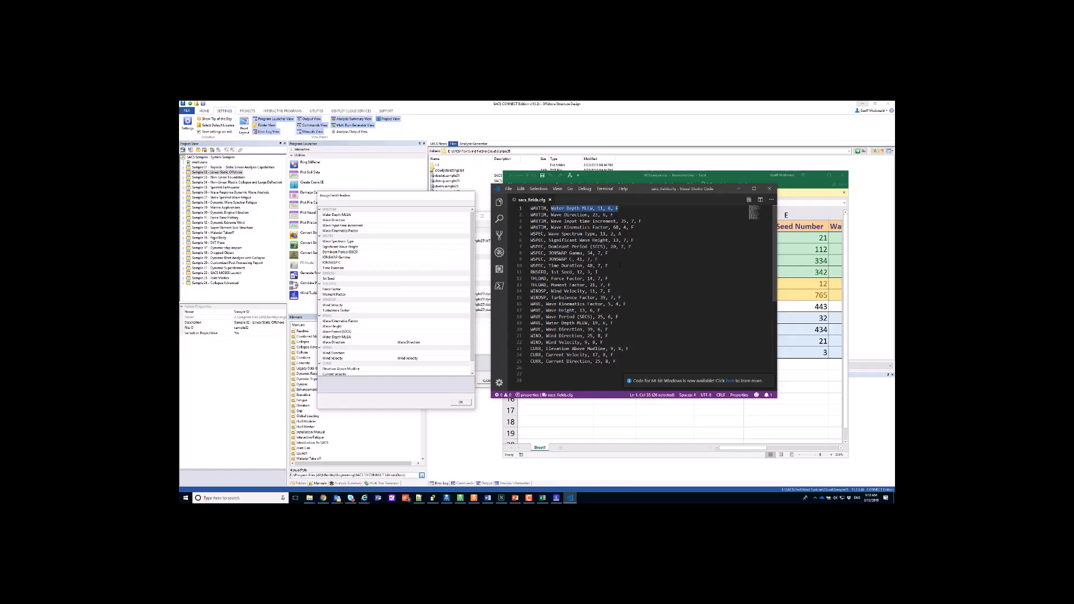
Map the WAVTIM Water Depth MLLW field to the Water Depth header and Wave Direction to Wave Direction, leaving the input time increment blank
click(415, 215)
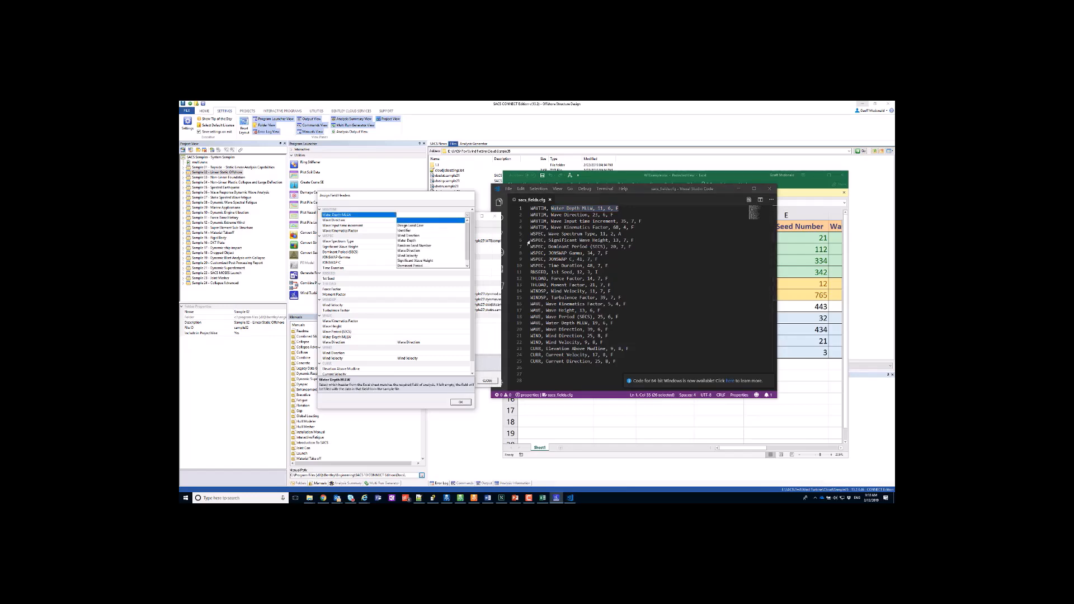
click(413, 241)
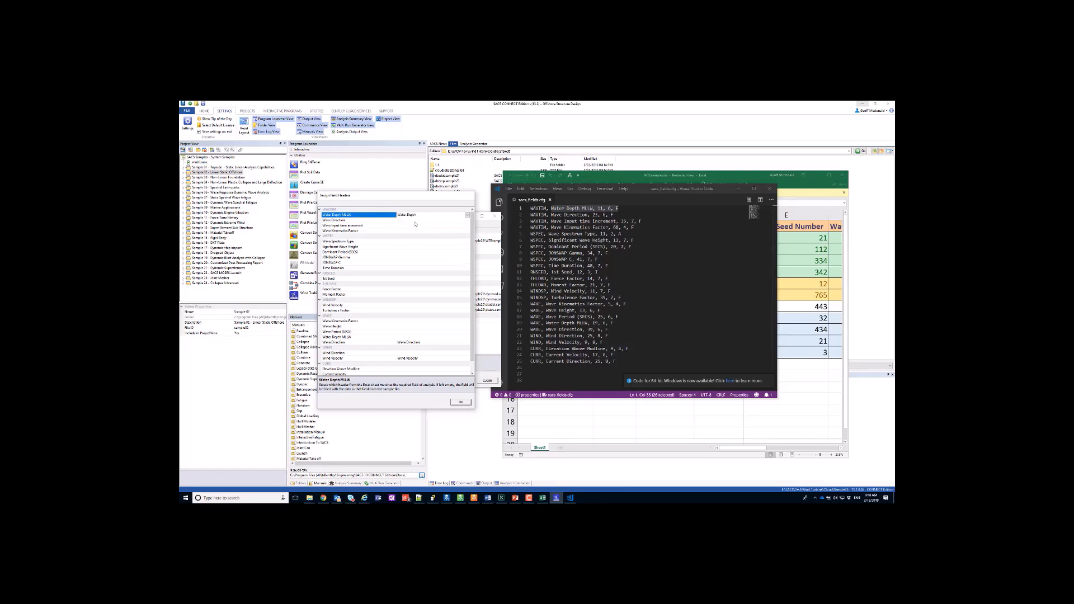
click(417, 221)
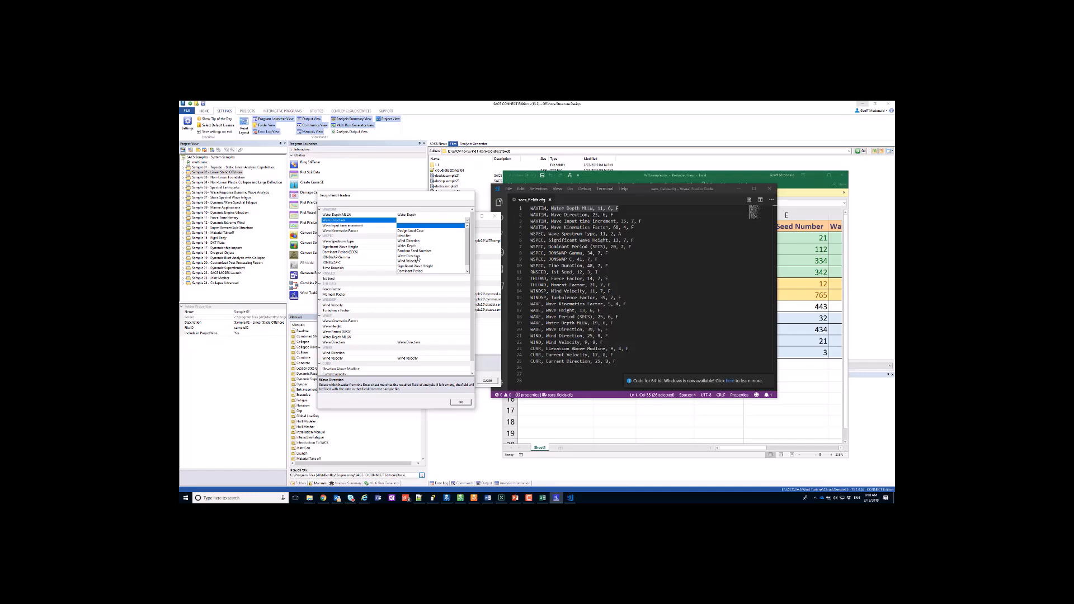
click(418, 257)
click(426, 226)
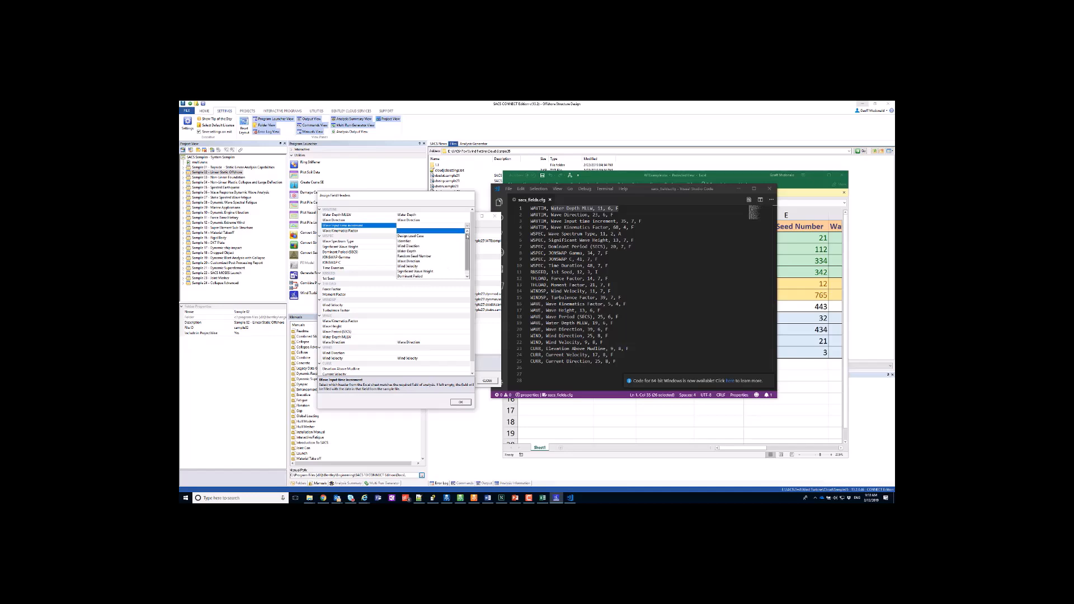
click(448, 231)
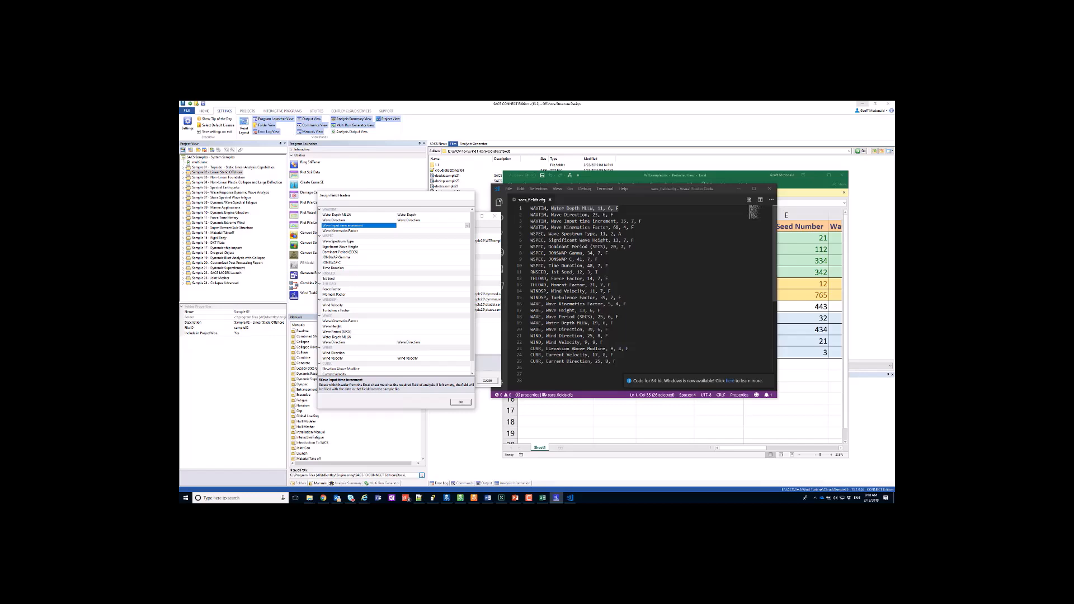
Assign the Random Seed Number header to the 1st Seed field and the Wave Spectrum Type header to the matching WSPEC field
click(431, 279)
click(431, 278)
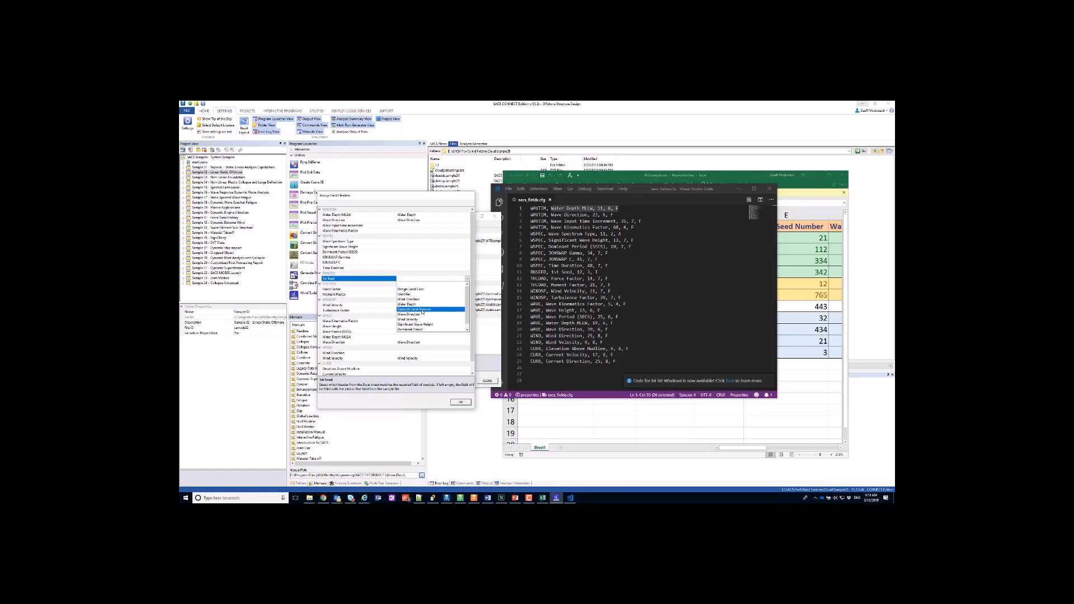
click(422, 312)
click(419, 242)
click(418, 242)
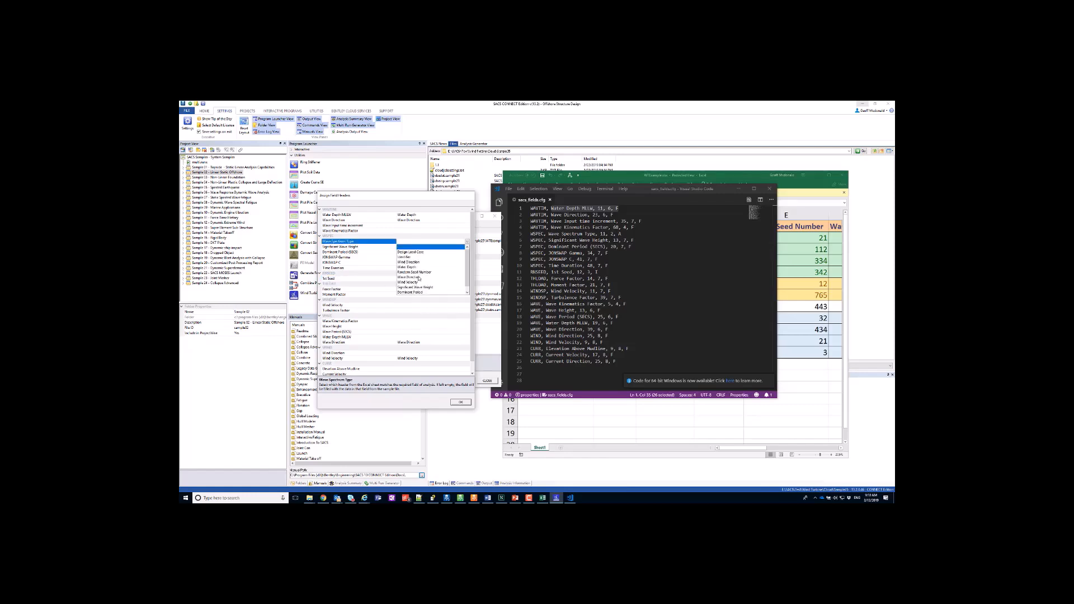
scroll(422, 292, down, 3)
click(419, 293)
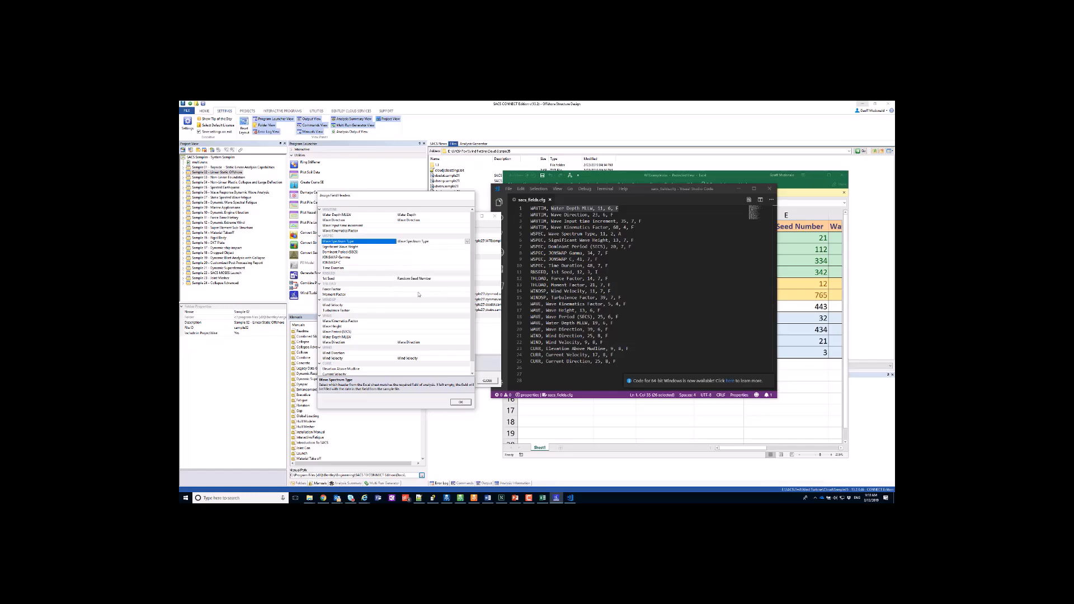
Map the WSPEC Significant Wave Height field to Significant Wave Height and Dominant Period (SECS) to Dominant Period
double_click(414, 249)
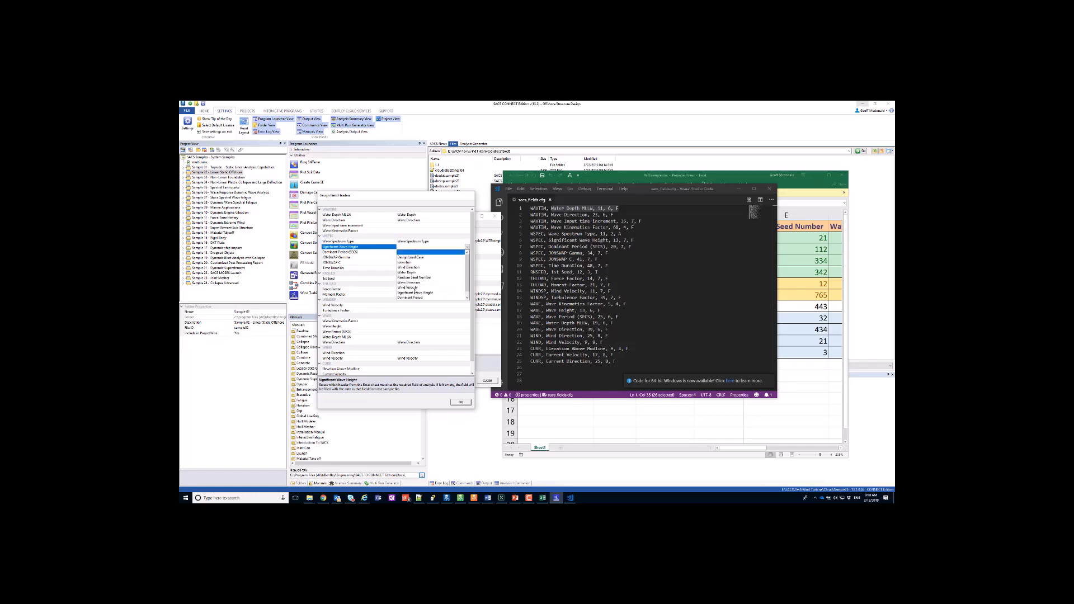
click(416, 292)
double_click(419, 255)
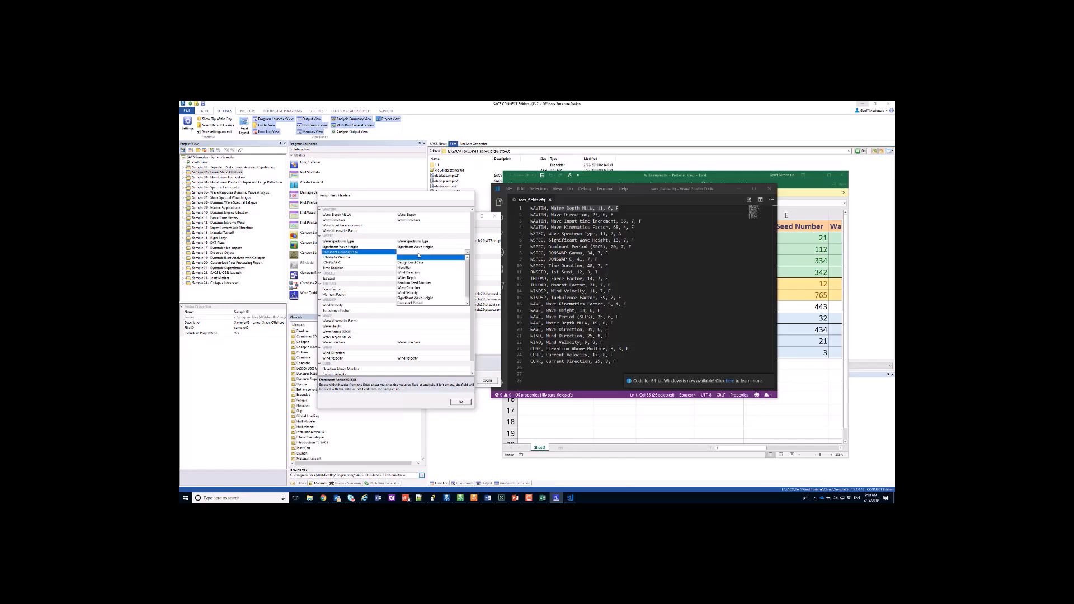
click(413, 302)
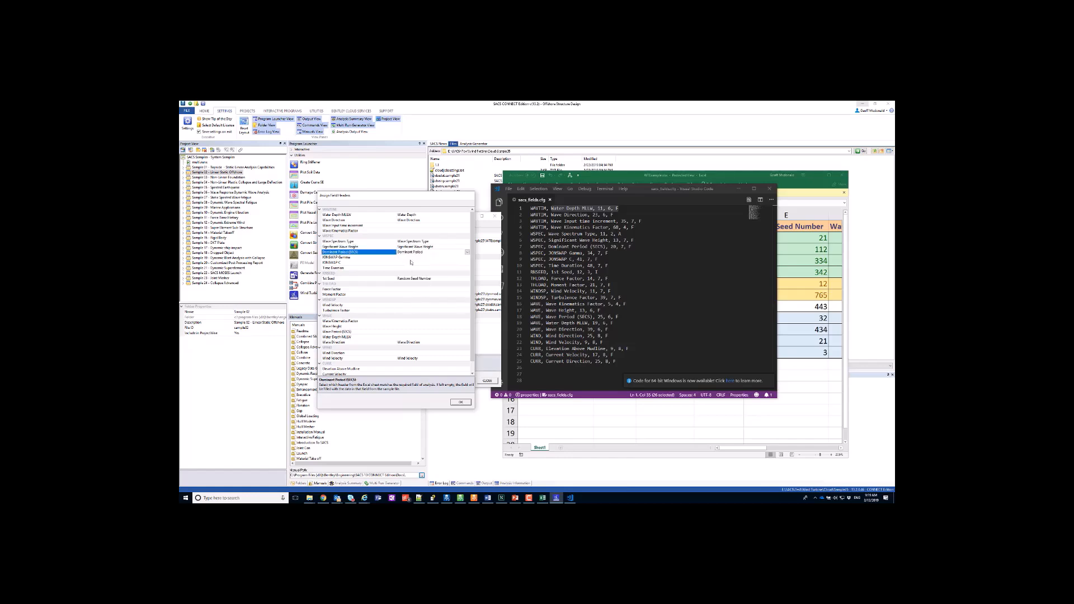
Check the header choices for Time Duration, Force Factor, WINDSP Wind Velocity and WAVE Wave Kinematics Factor, leaving these fields blank
click(412, 262)
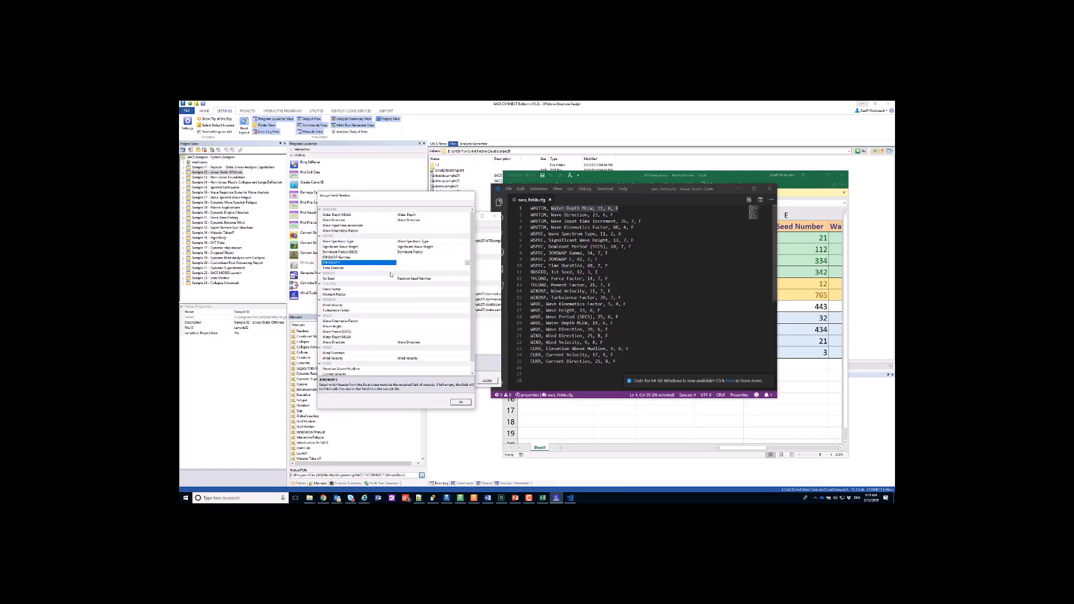
scroll(423, 268, down, 1)
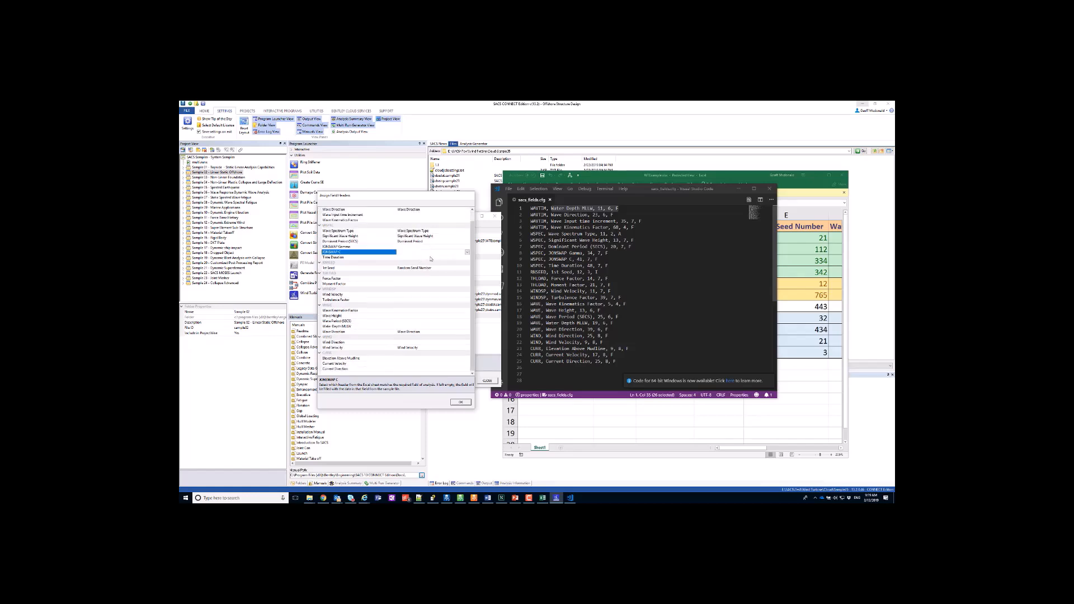
click(435, 261)
scroll(418, 295, down, 1)
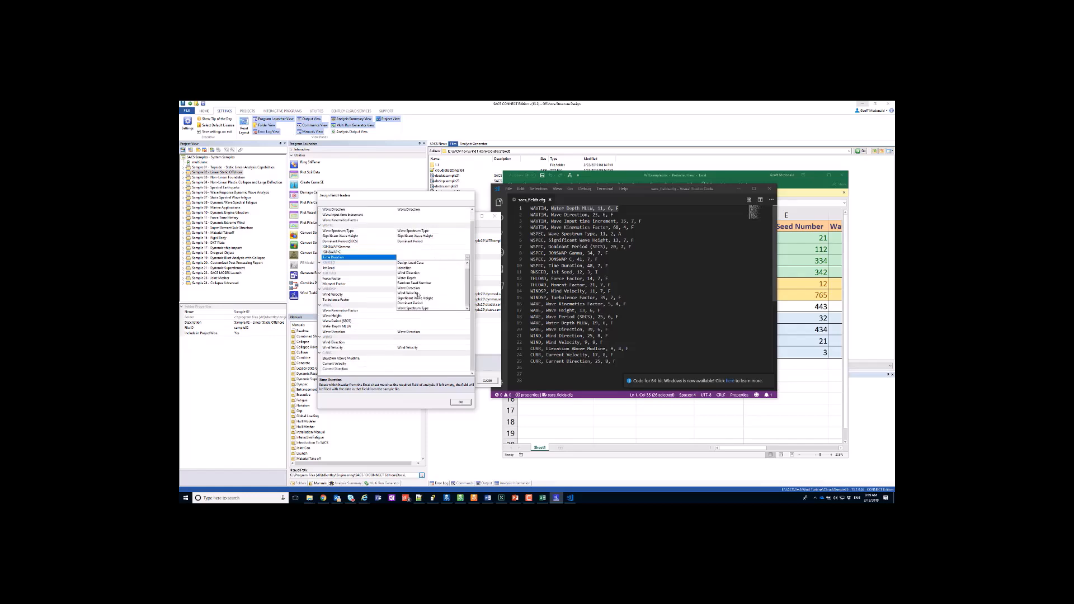
click(446, 258)
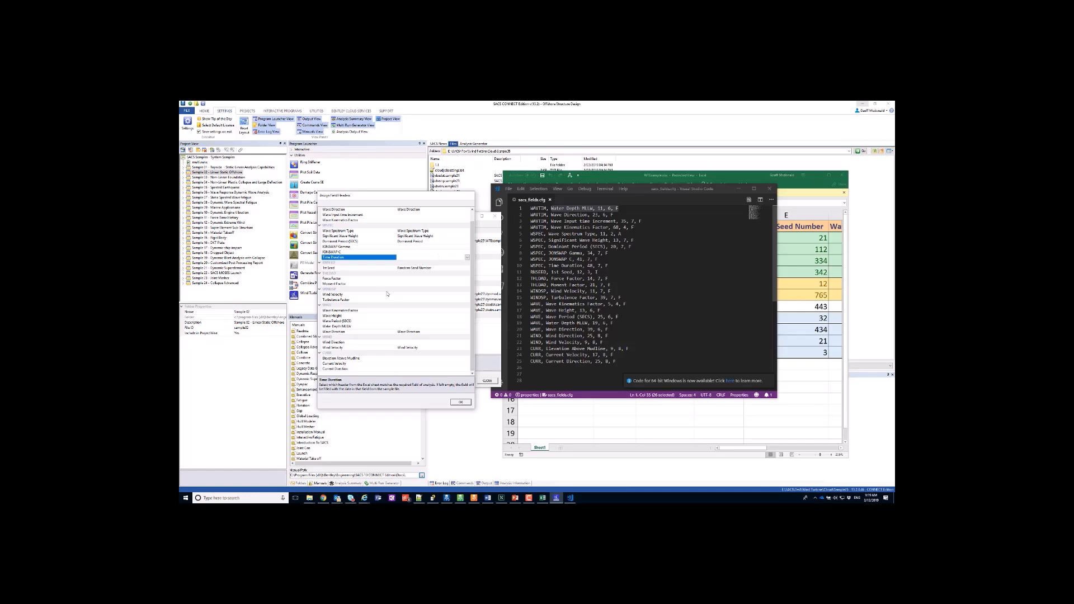
click(413, 278)
scroll(431, 305, down, 1)
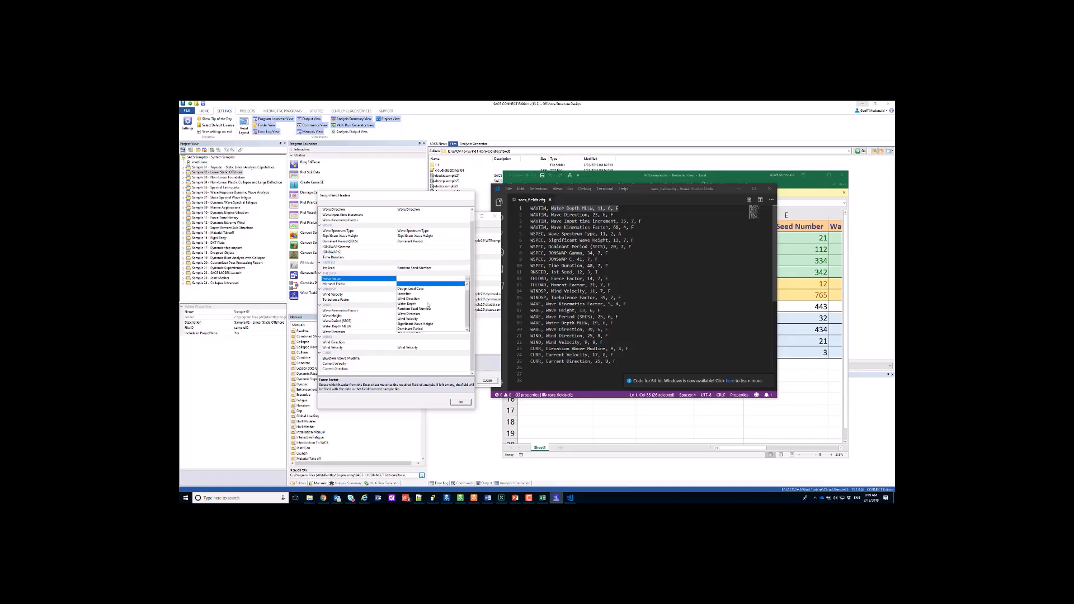
click(430, 273)
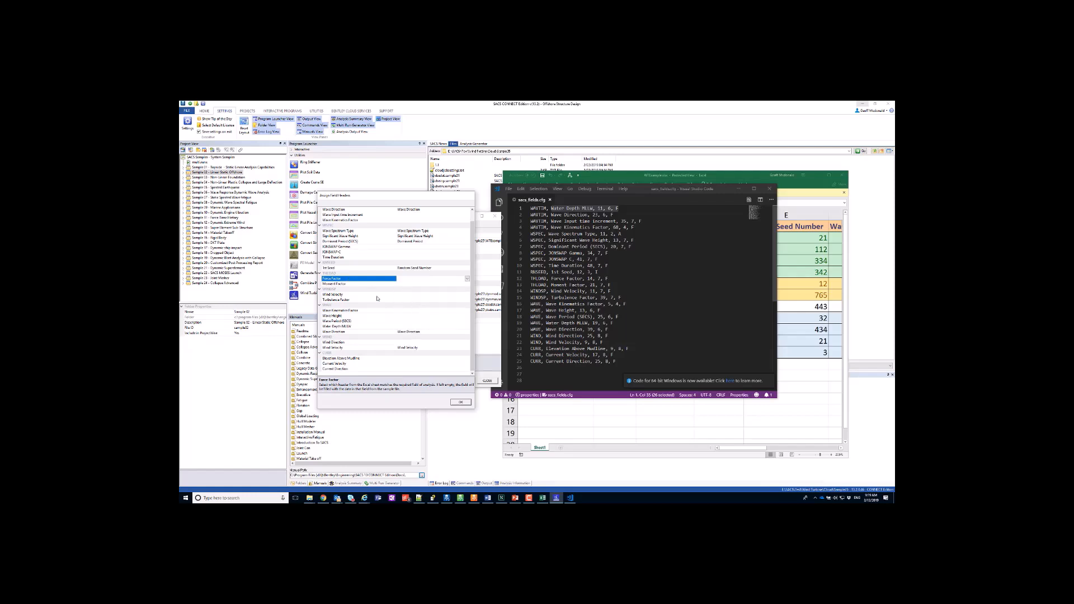
click(413, 294)
scroll(424, 318, down, 1)
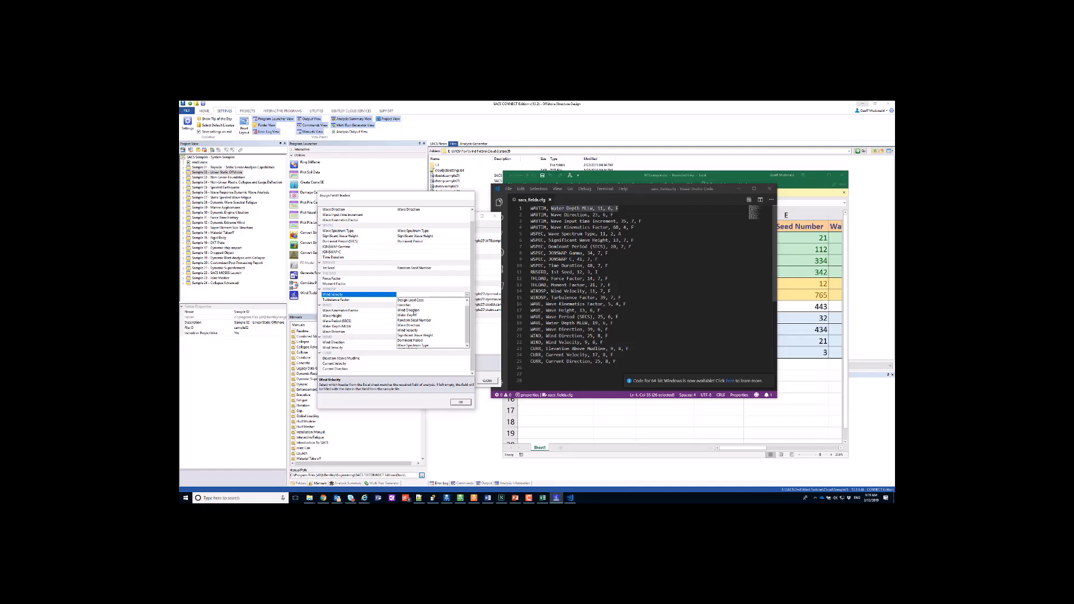
click(370, 304)
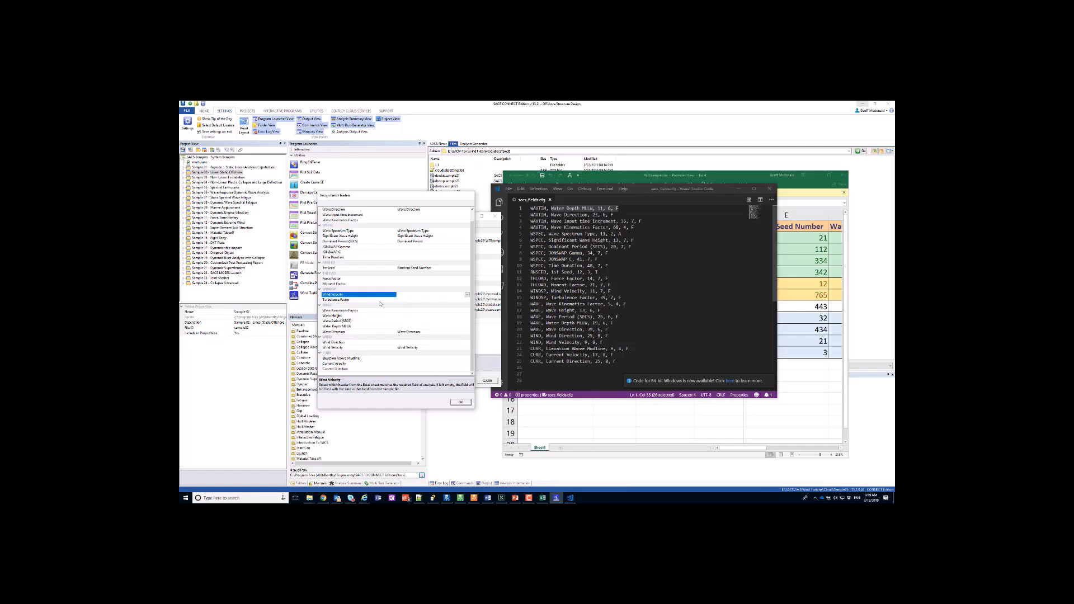
click(428, 311)
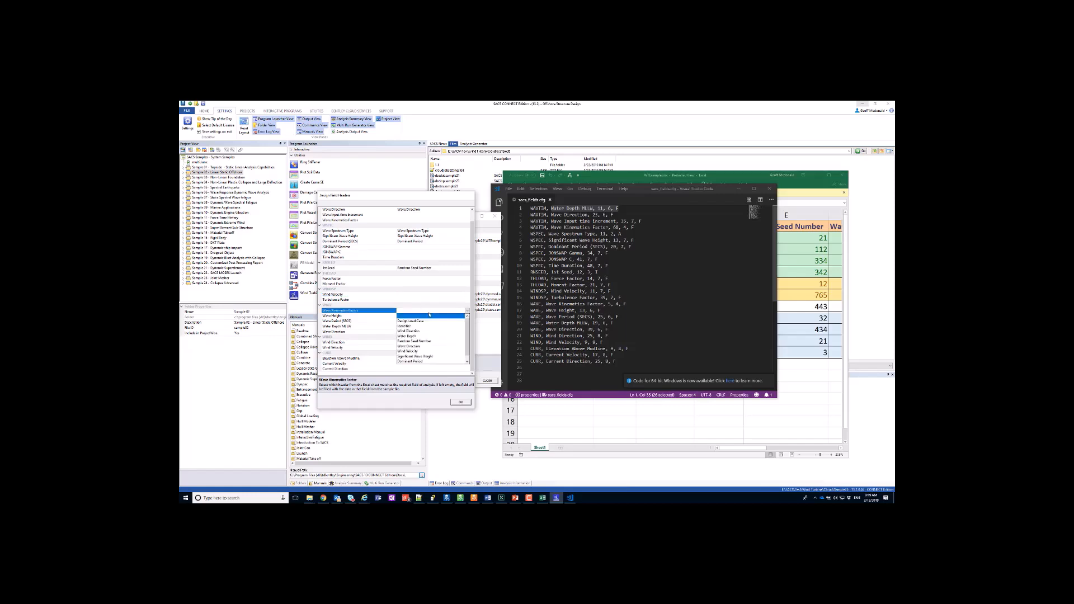
scroll(428, 337, down, 1)
click(374, 321)
In the WAVE group, map Wave Height to the Significant Wave Height header and Wave Period (SECS) to Dominant Period
click(418, 317)
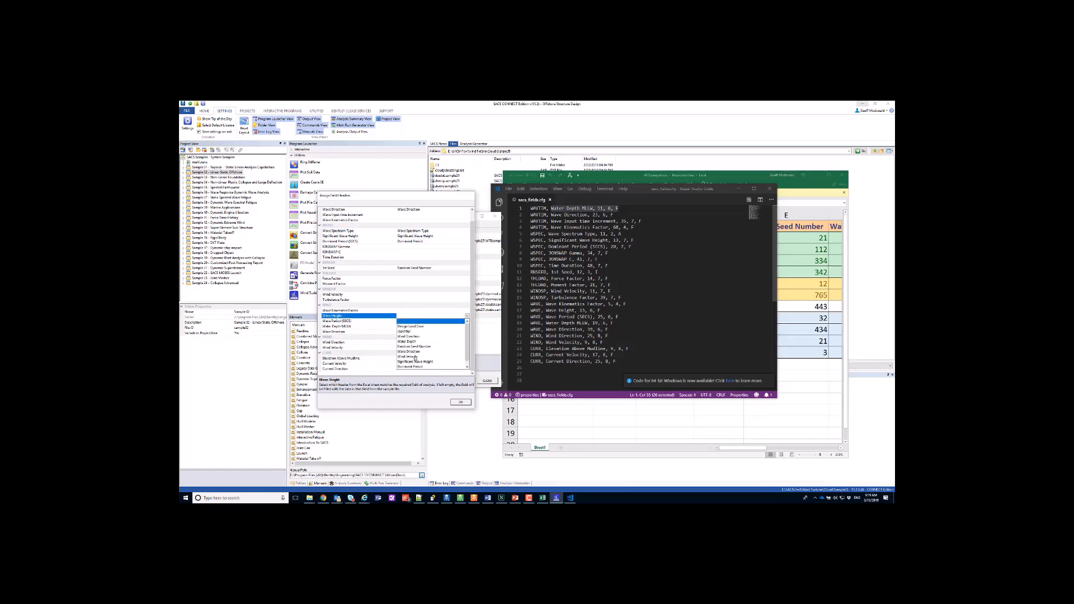
click(416, 362)
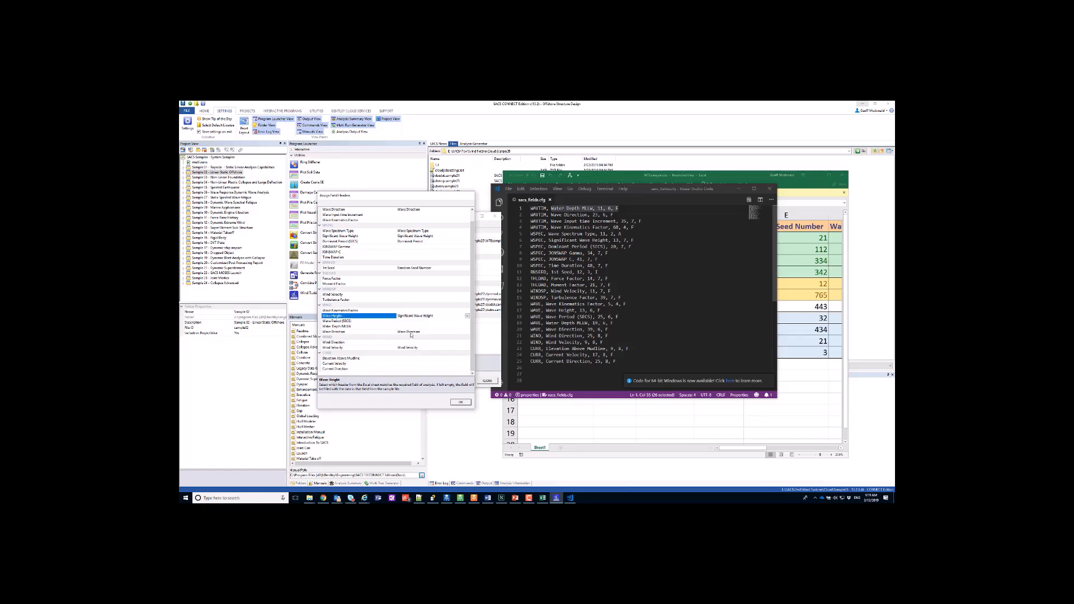
click(417, 321)
click(417, 322)
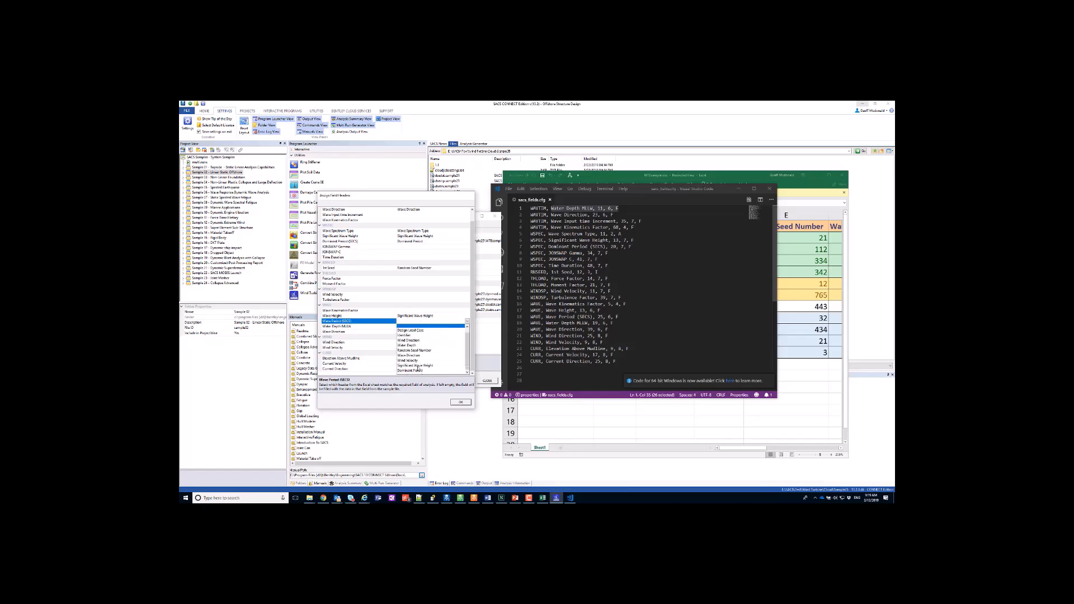
click(414, 367)
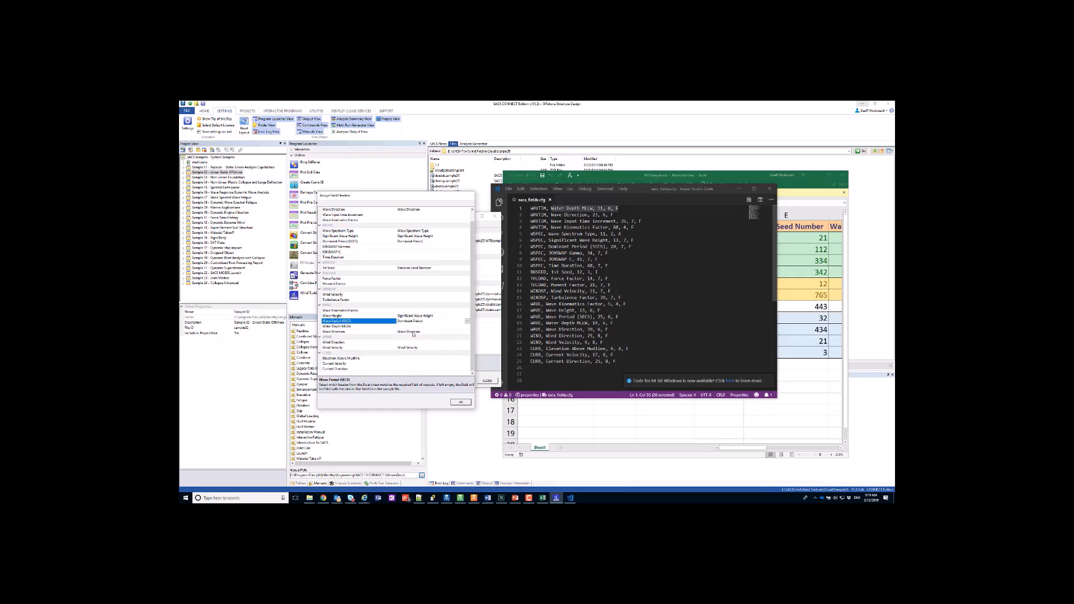
Map the WAVE Water Depth MLLW field to Water Depth and the WIND Wind Direction field to Wind Direction, and accept the header assignments
click(420, 326)
click(420, 327)
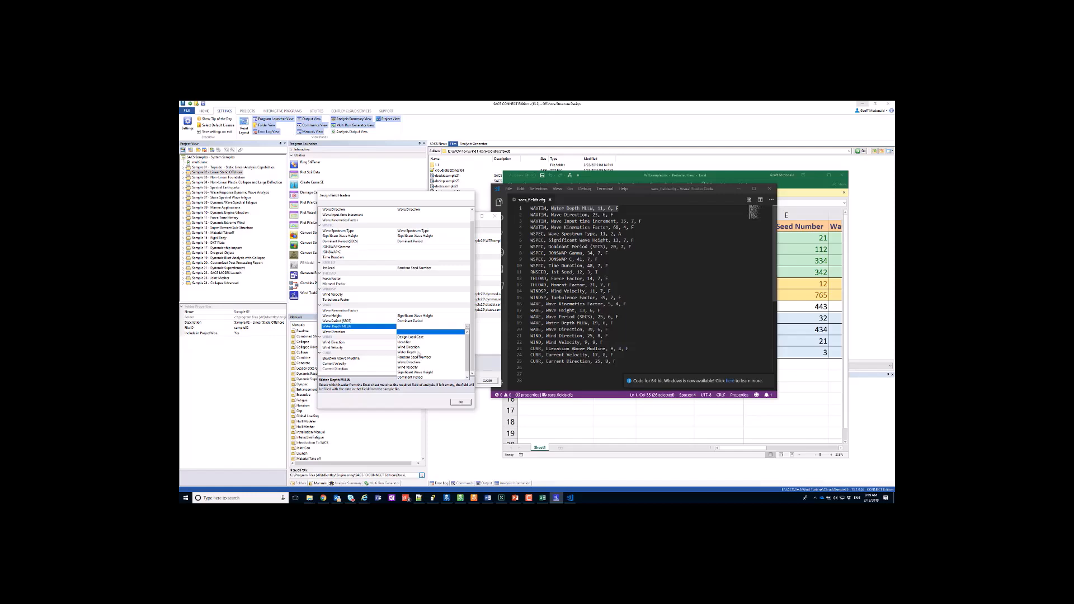
click(421, 353)
click(416, 343)
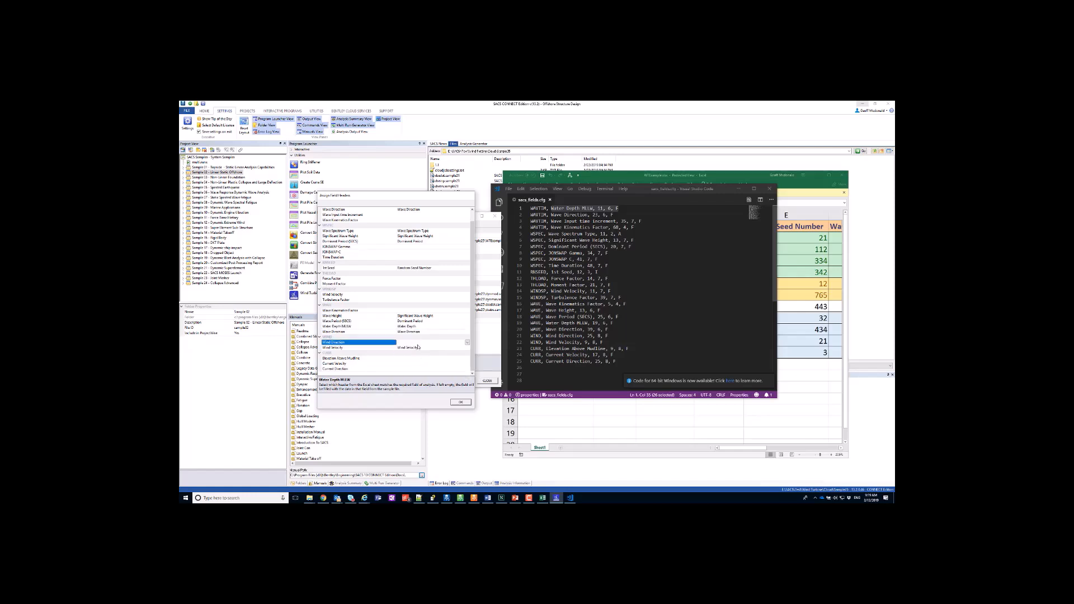
click(418, 343)
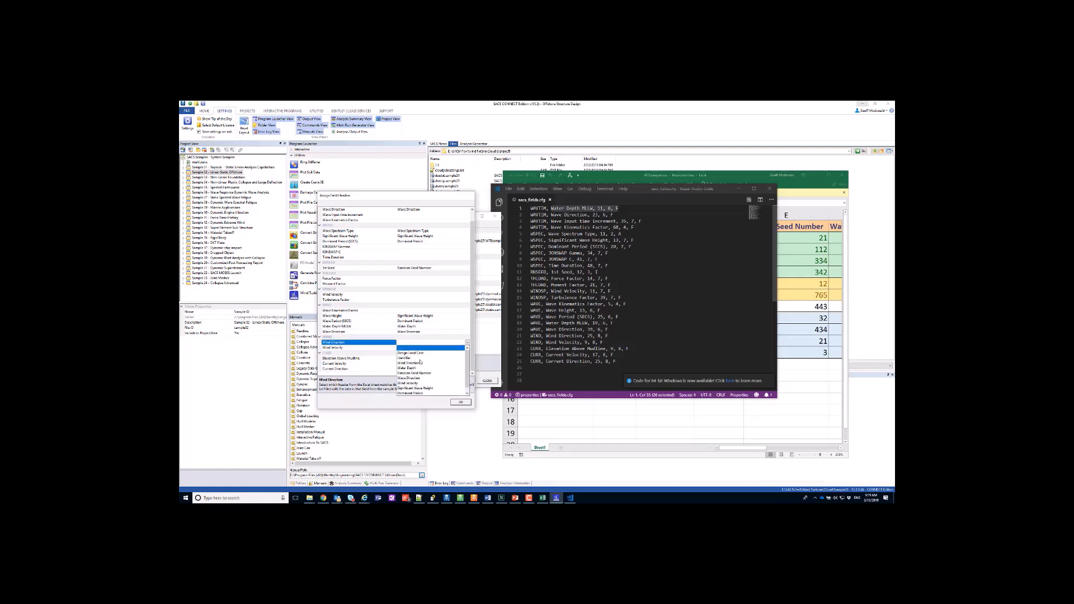
click(418, 362)
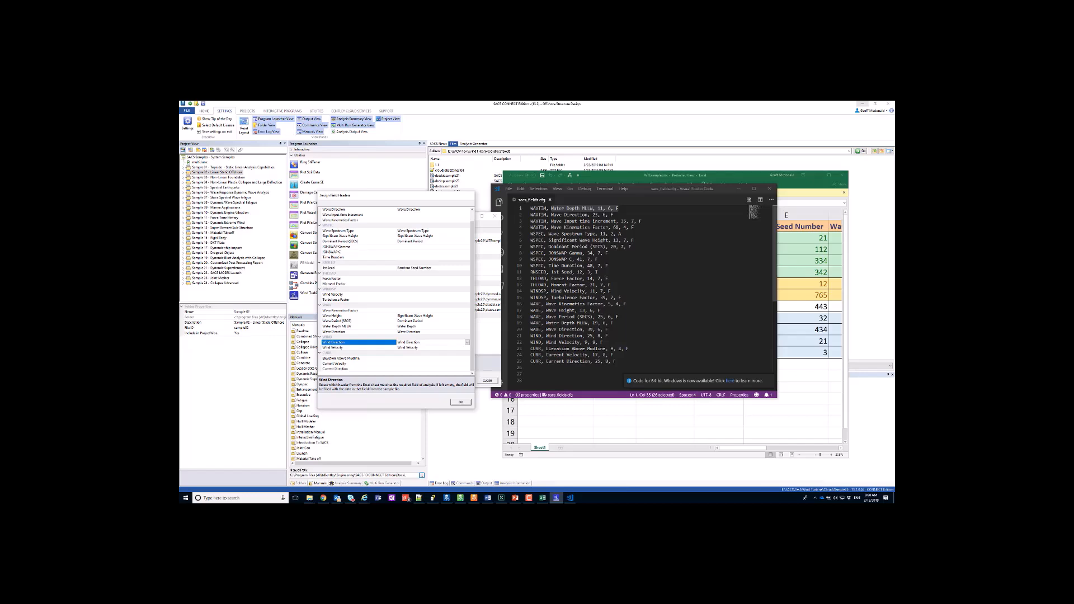
click(465, 402)
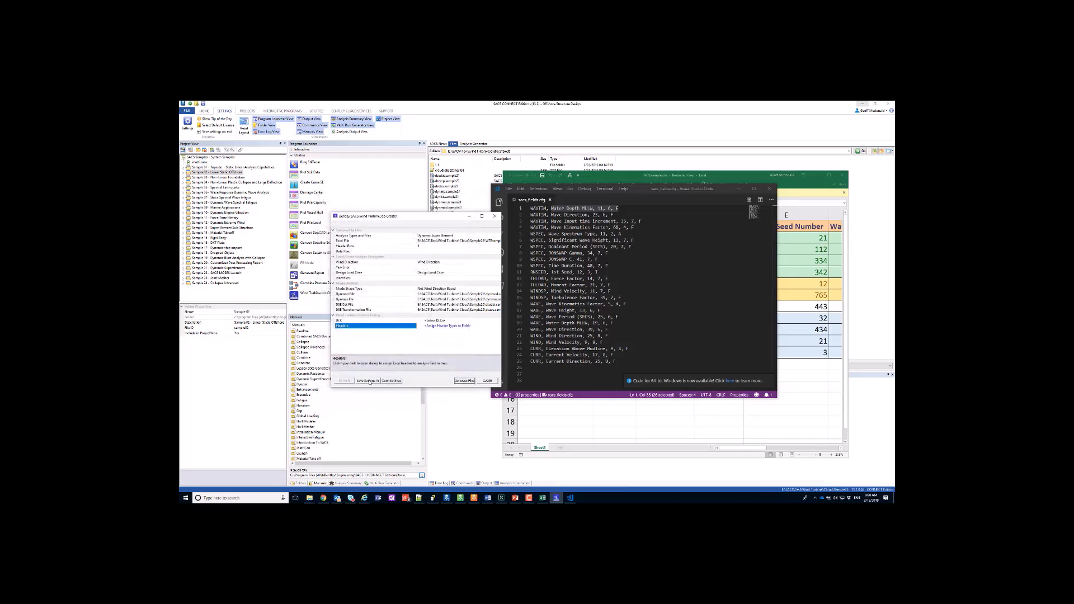
Save the wind turbine job settings as a text file named sigsettings.txt
click(370, 382)
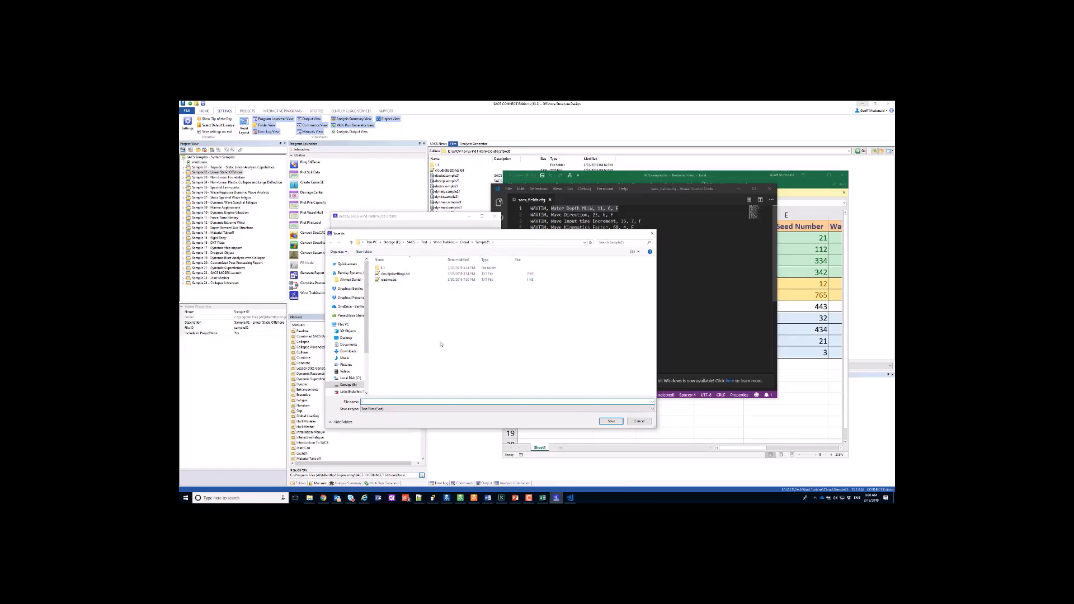
text(sigsettings.txt)
key(Return)
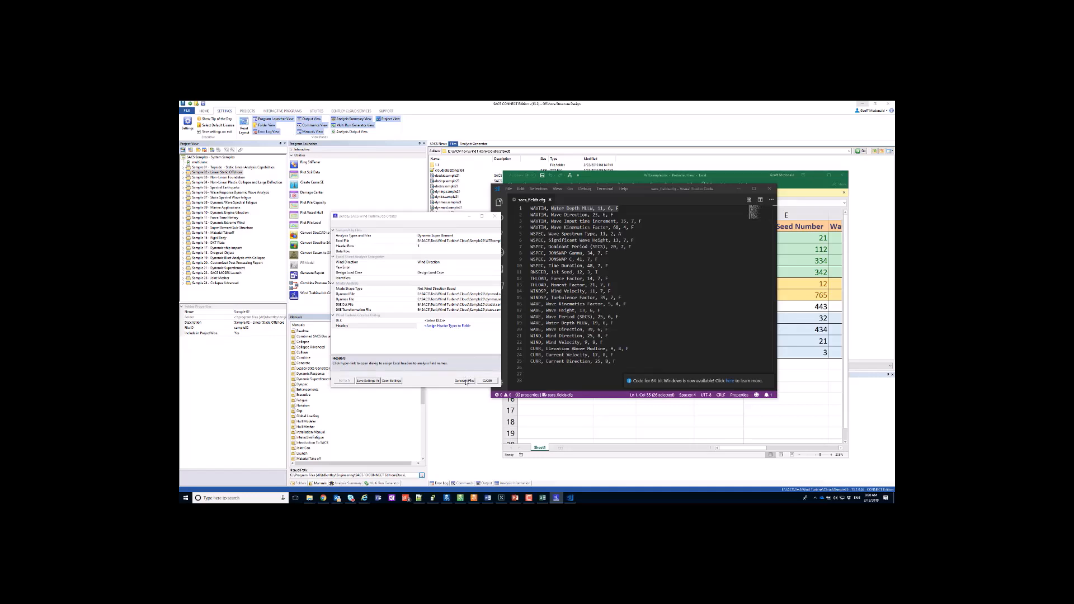
Try to generate the wind turbine job files, and review the analysis field header assignments
click(465, 382)
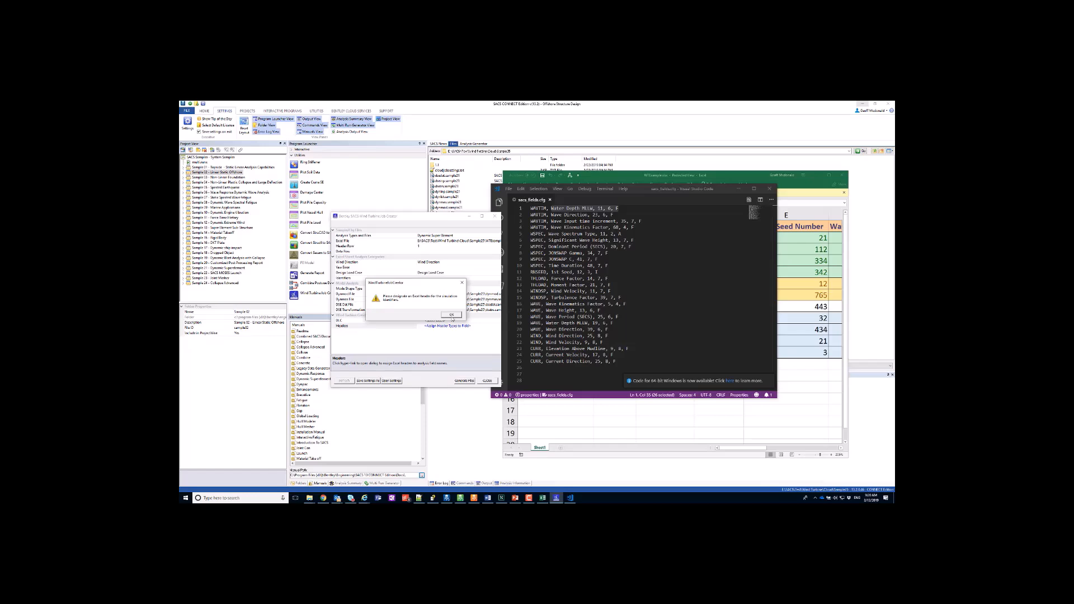
click(452, 315)
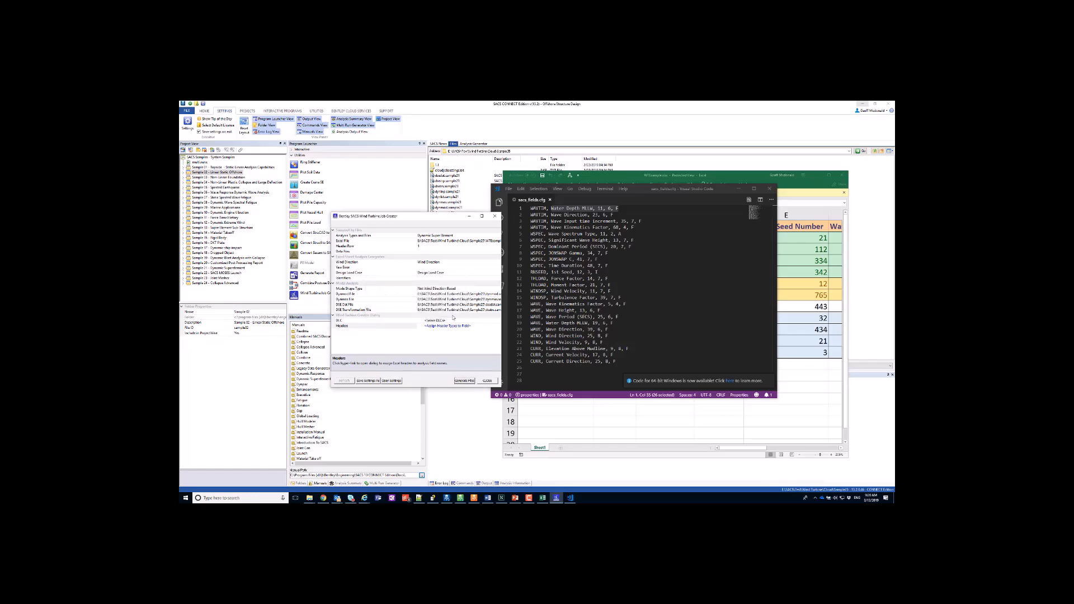
click(450, 325)
drag(460, 291, 460, 332)
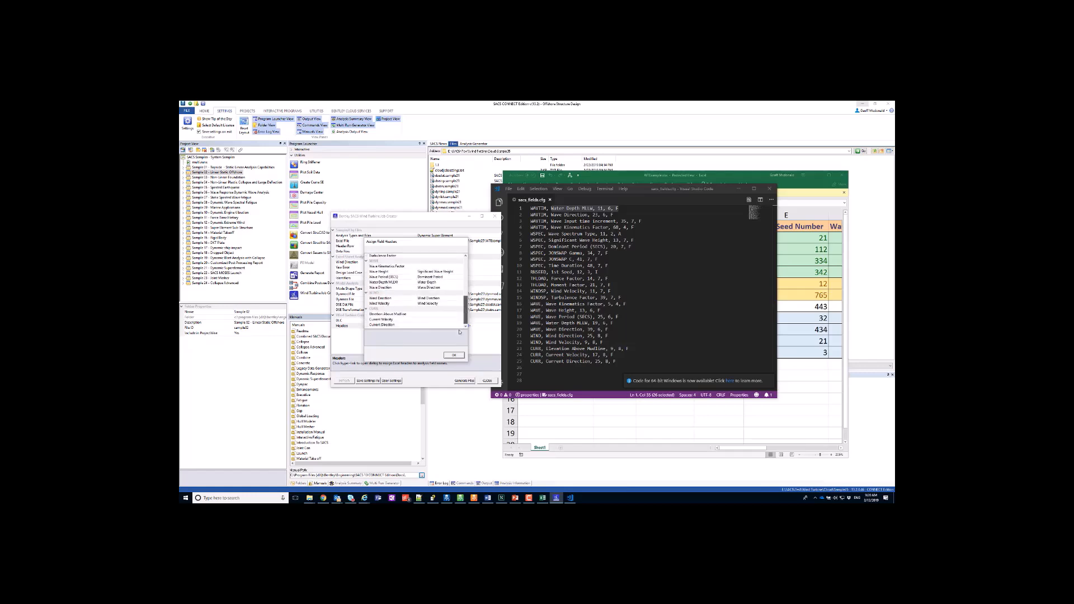
scroll(460, 333, up, 5)
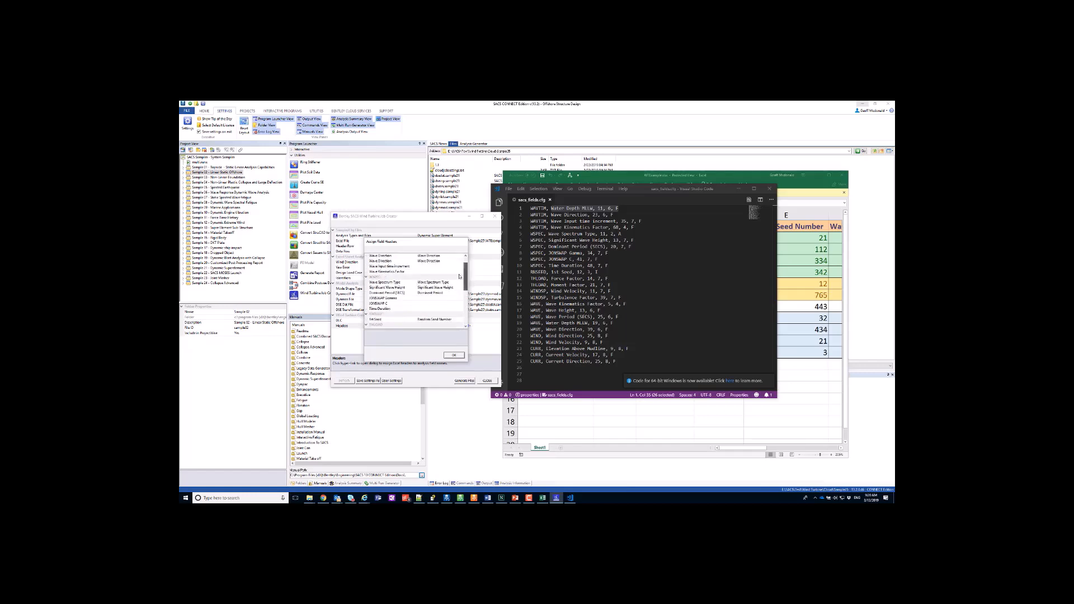
click(454, 355)
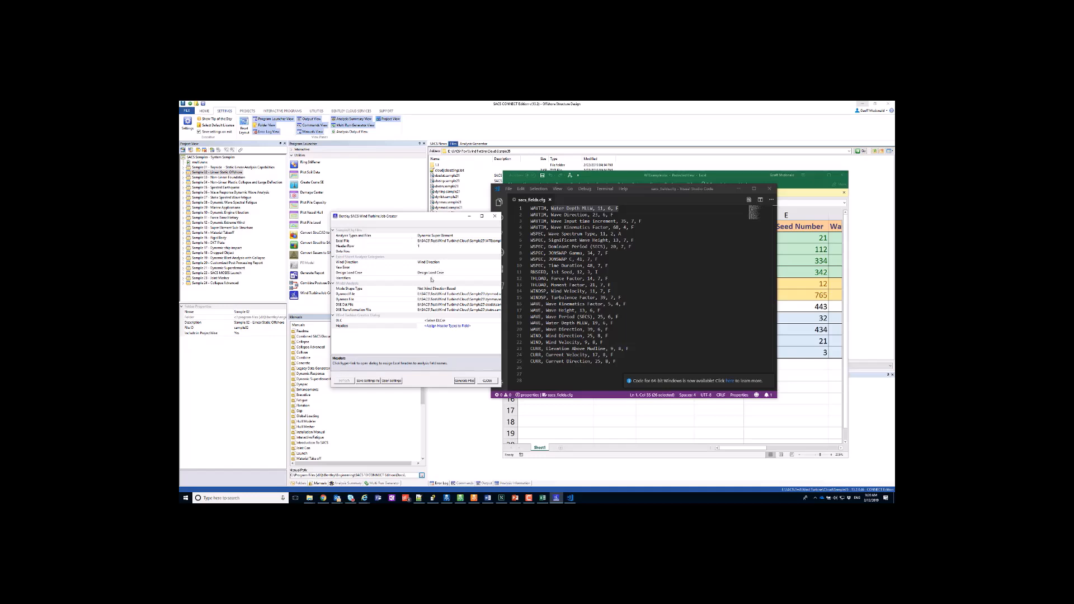
Set Identifiers to the Identifier header and generate the job files into a new folder named 1.2
click(454, 279)
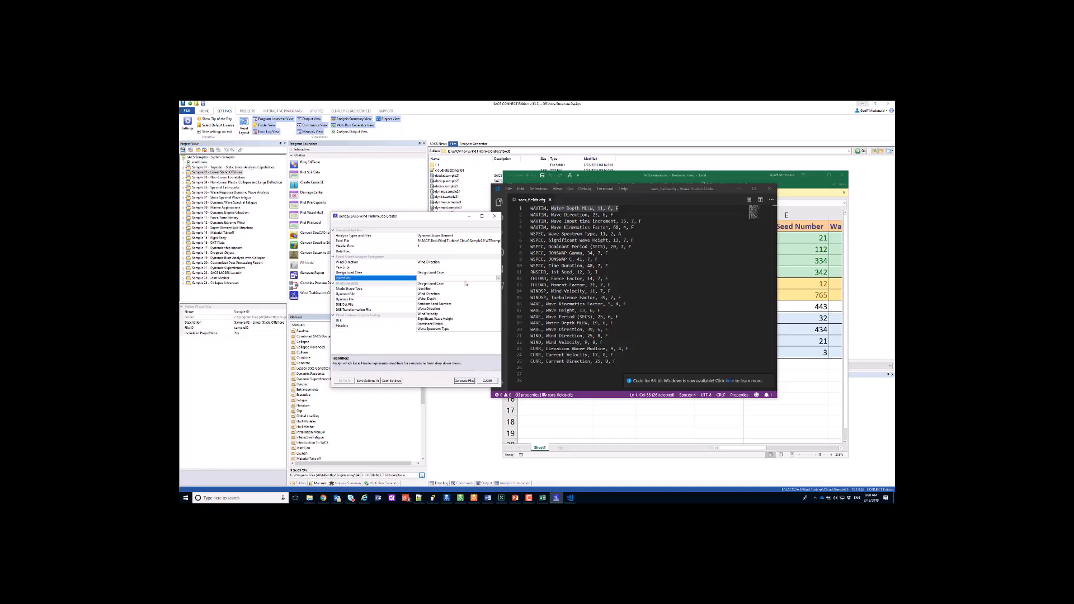
click(430, 288)
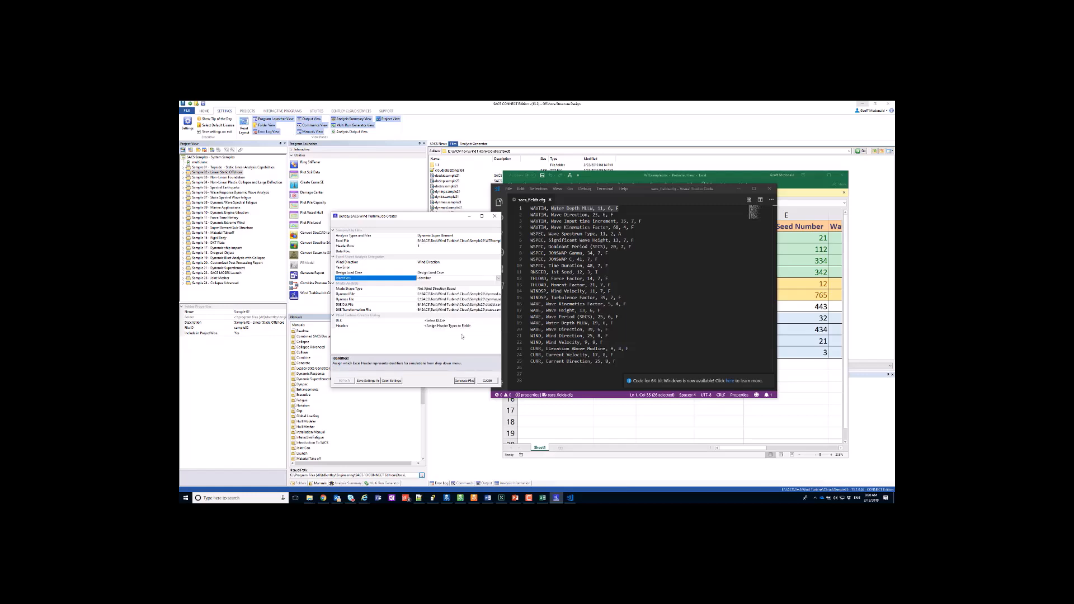
click(464, 381)
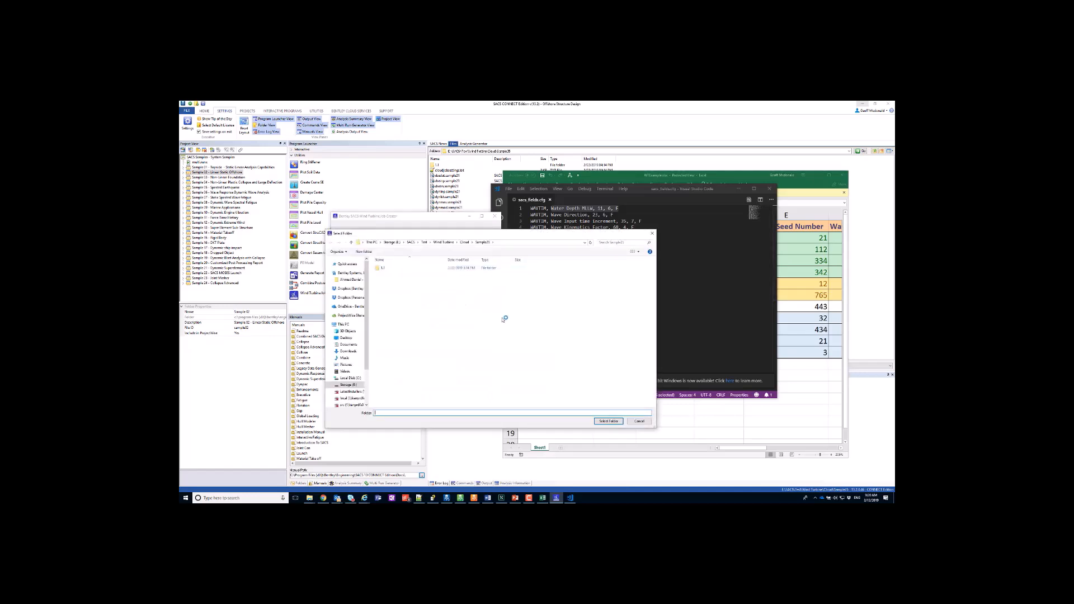
right_click(456, 340)
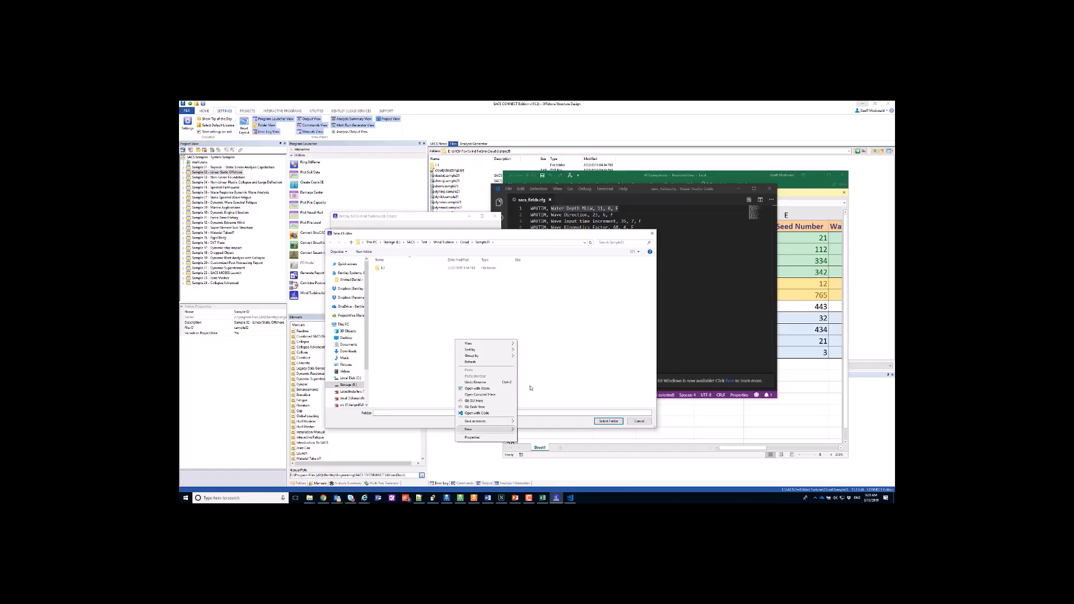
click(558, 291)
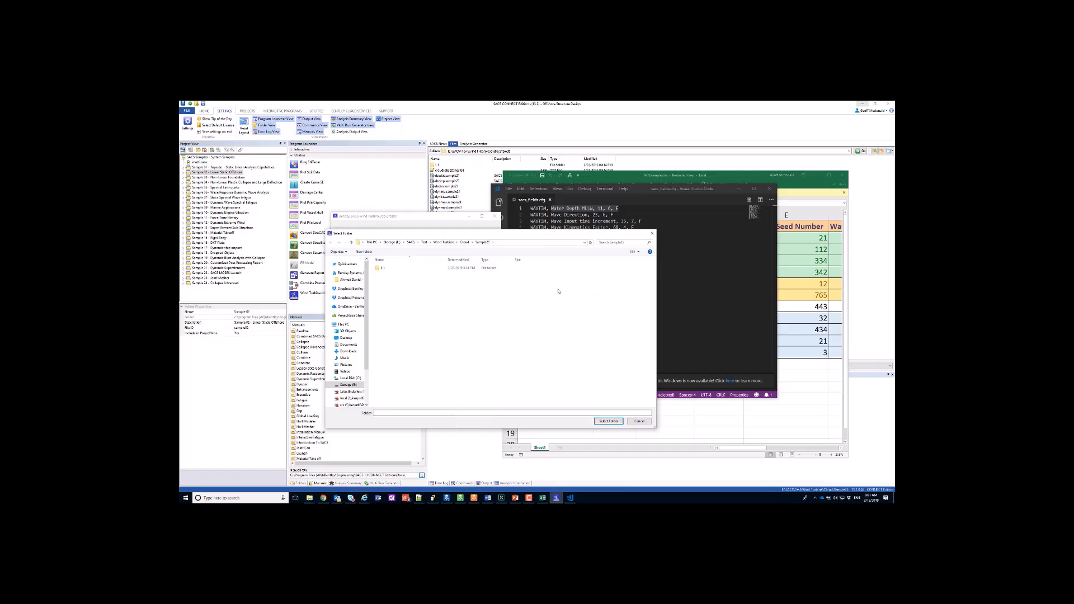
text(1.2)
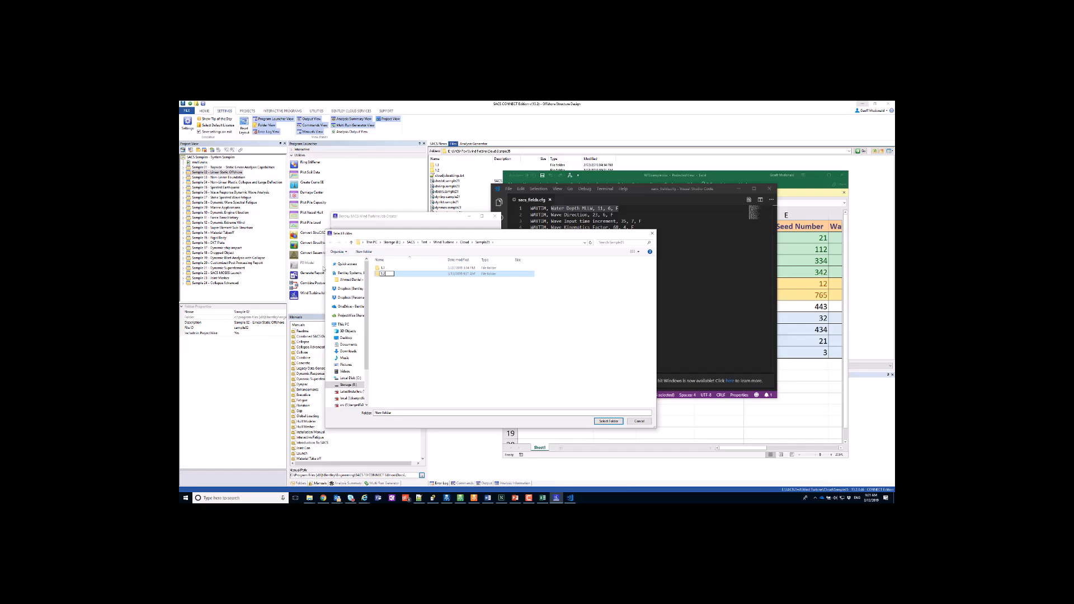
key(Return)
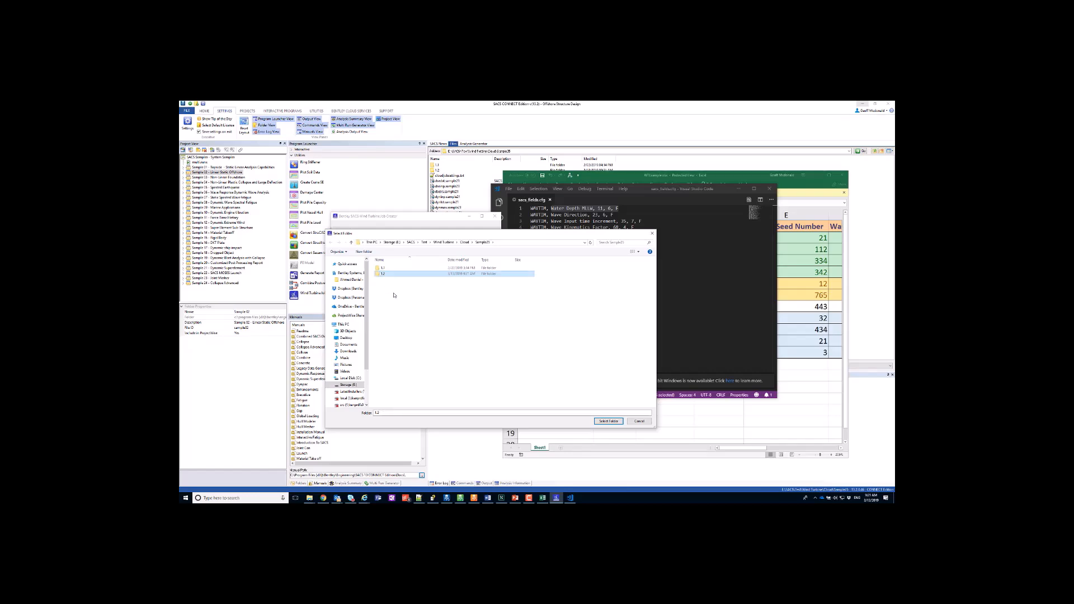
click(609, 421)
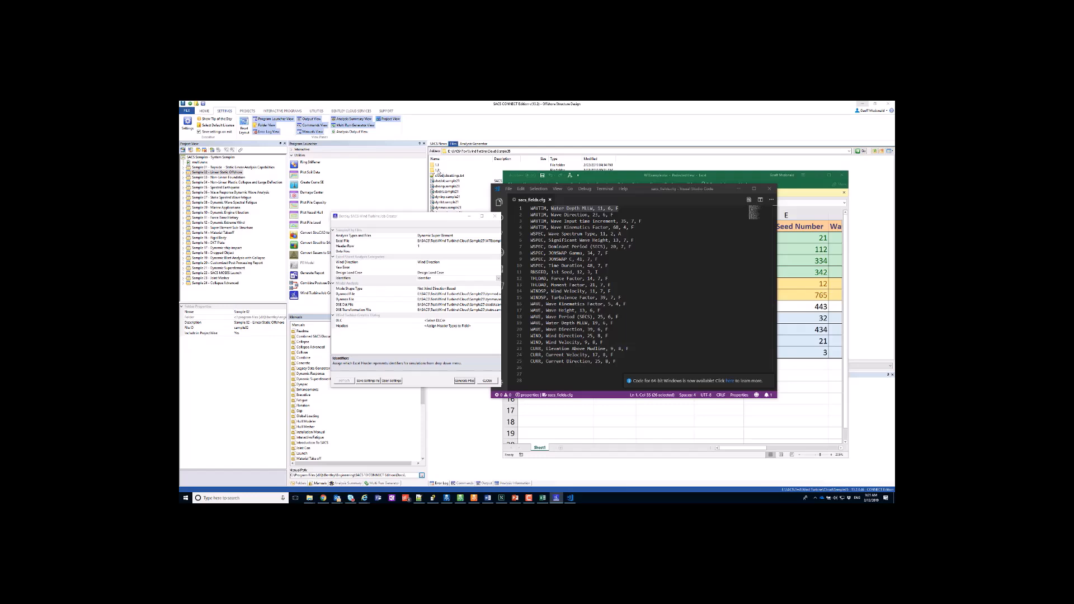
Open the generated 1.2 folder and its load case subfolder, and compare the contents with the load case table in Excel
double_click(437, 171)
click(434, 167)
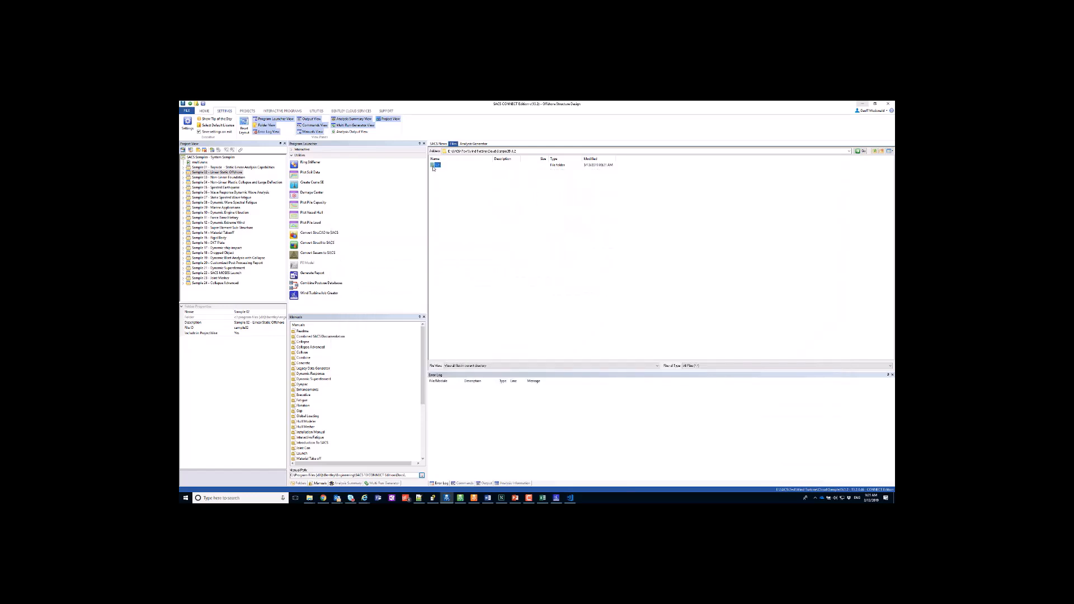
double_click(435, 166)
click(543, 498)
drag(645, 185, 329, 145)
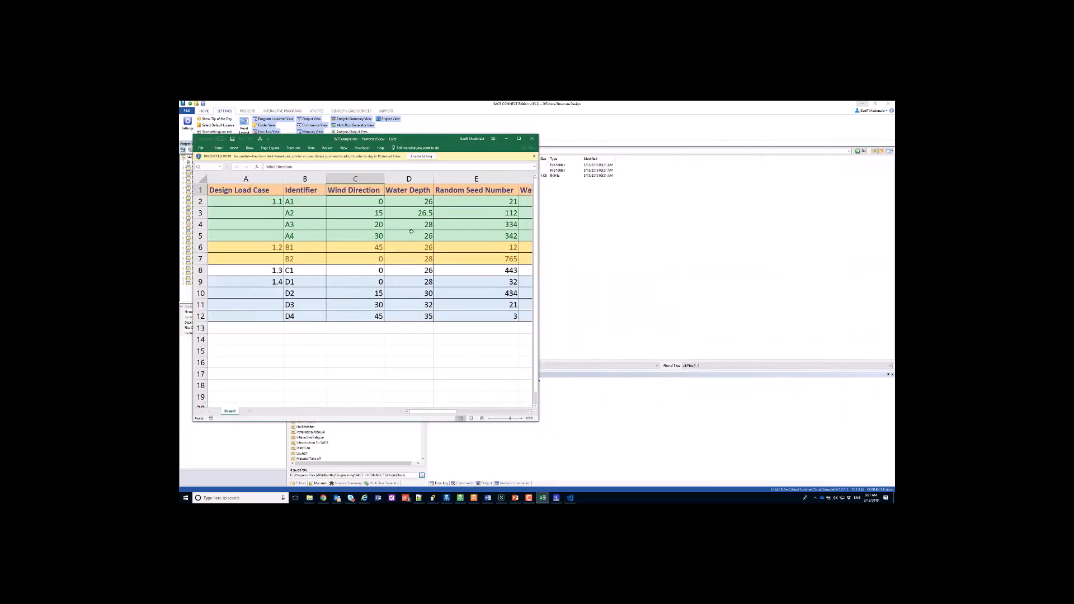
drag(538, 273, 712, 277)
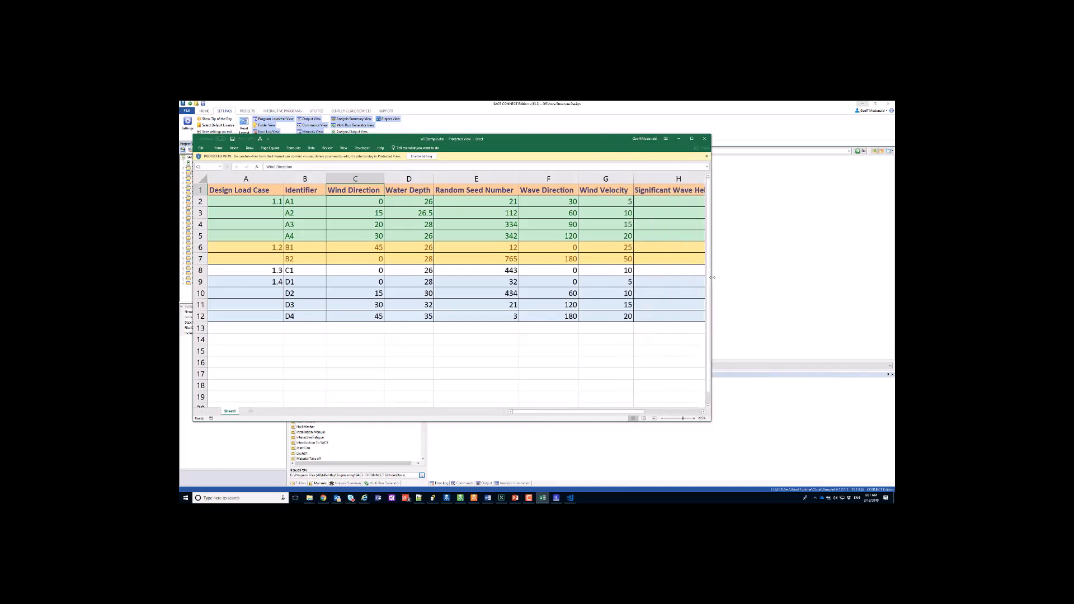
click(807, 241)
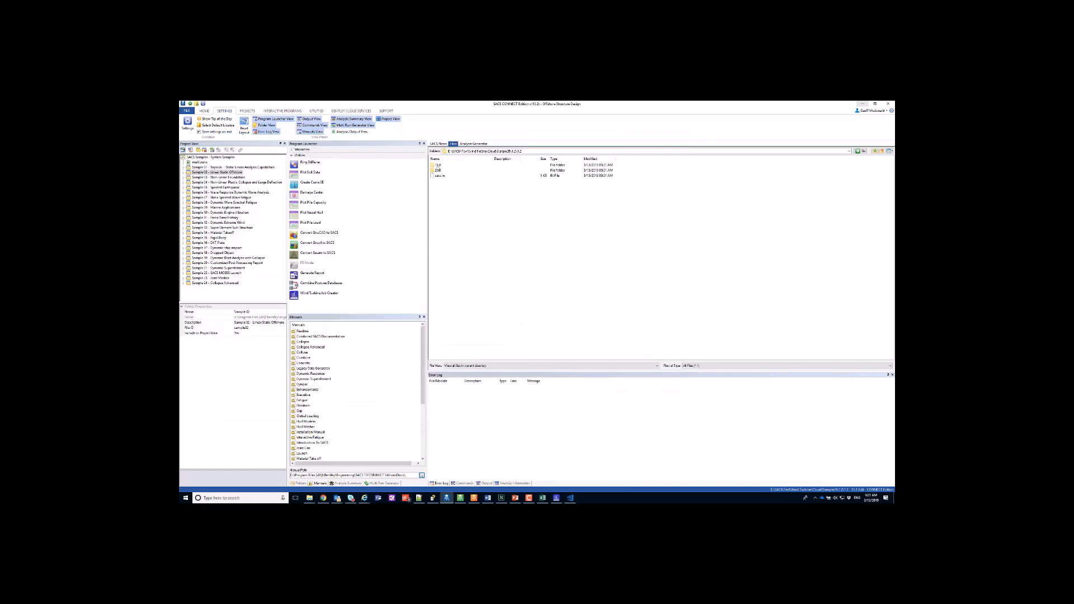
Open the generated subfolders down to a simulation's input files, and check identifiers A1 and A2 in the Excel table
double_click(438, 166)
double_click(436, 165)
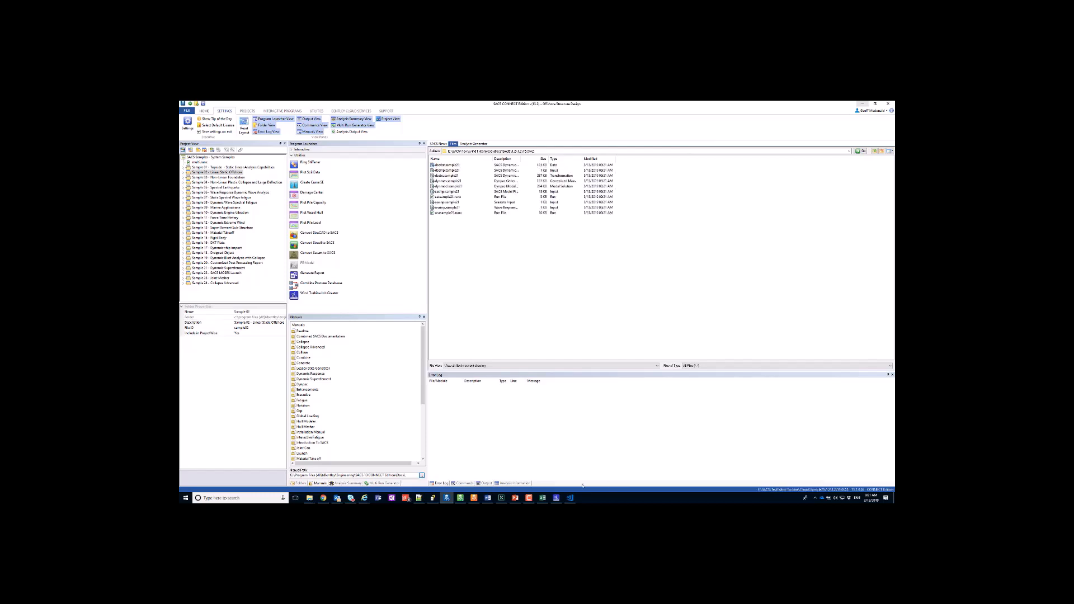
click(543, 498)
drag(300, 205, 301, 213)
click(802, 280)
click(515, 257)
Open the generated wave response, dynamic superelement and Seastate input files in Data Generator
right_click(459, 207)
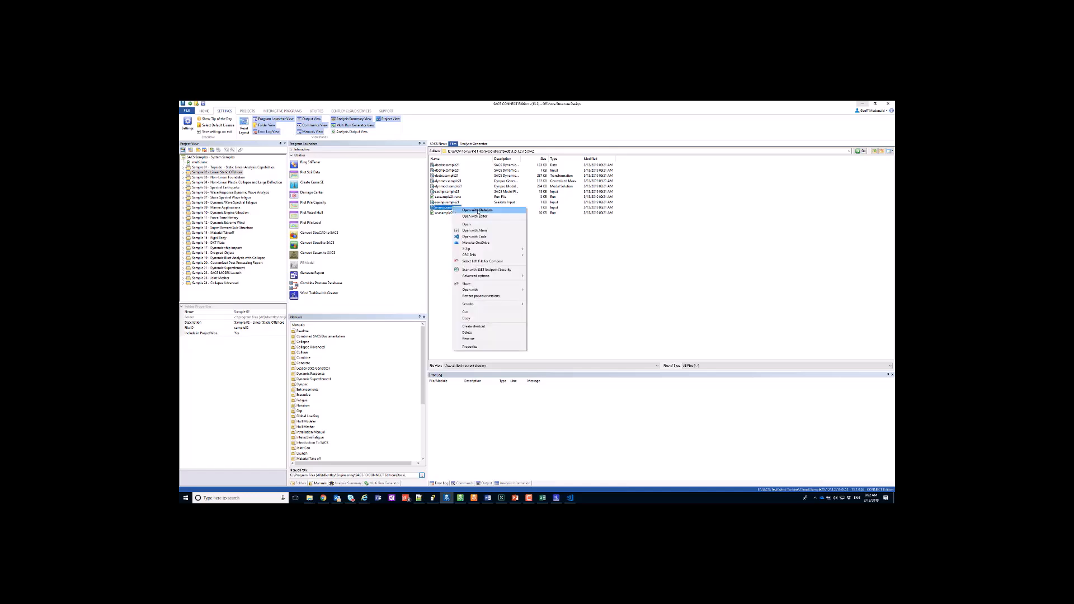
click(479, 211)
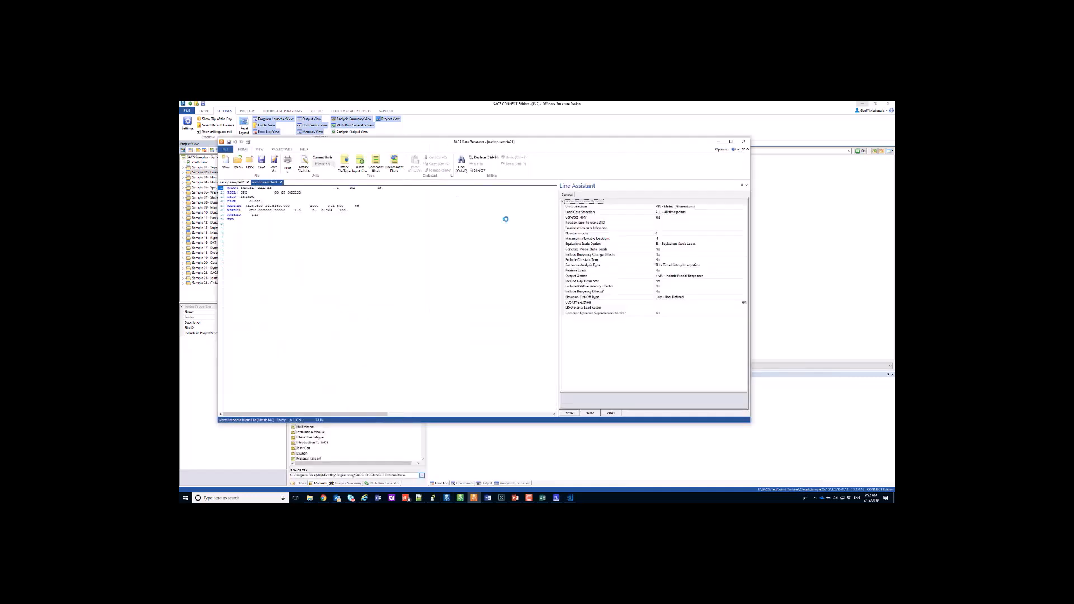
click(770, 218)
right_click(444, 171)
click(458, 177)
click(772, 235)
right_click(447, 202)
click(459, 207)
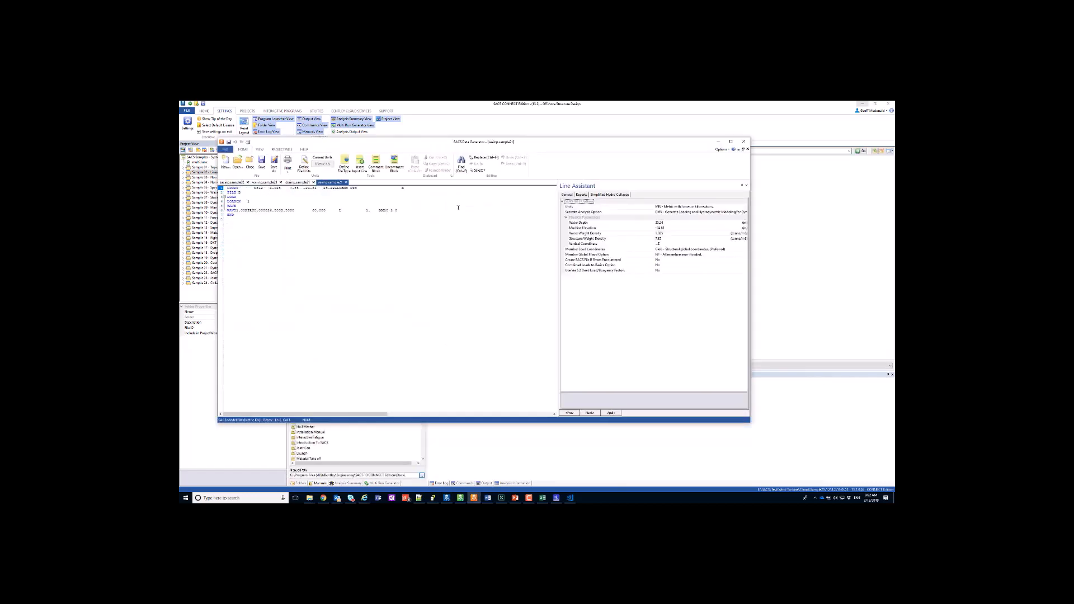
Go back up to the main sample folder and open its original superelement and wave response input files in Data Generator
click(812, 181)
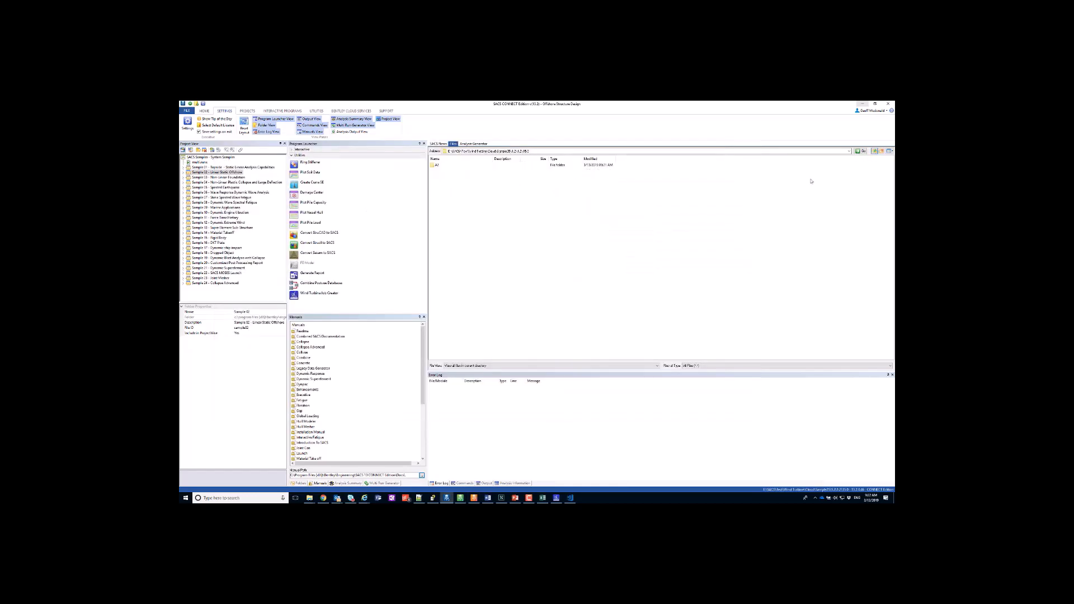
click(875, 151)
click(875, 151)
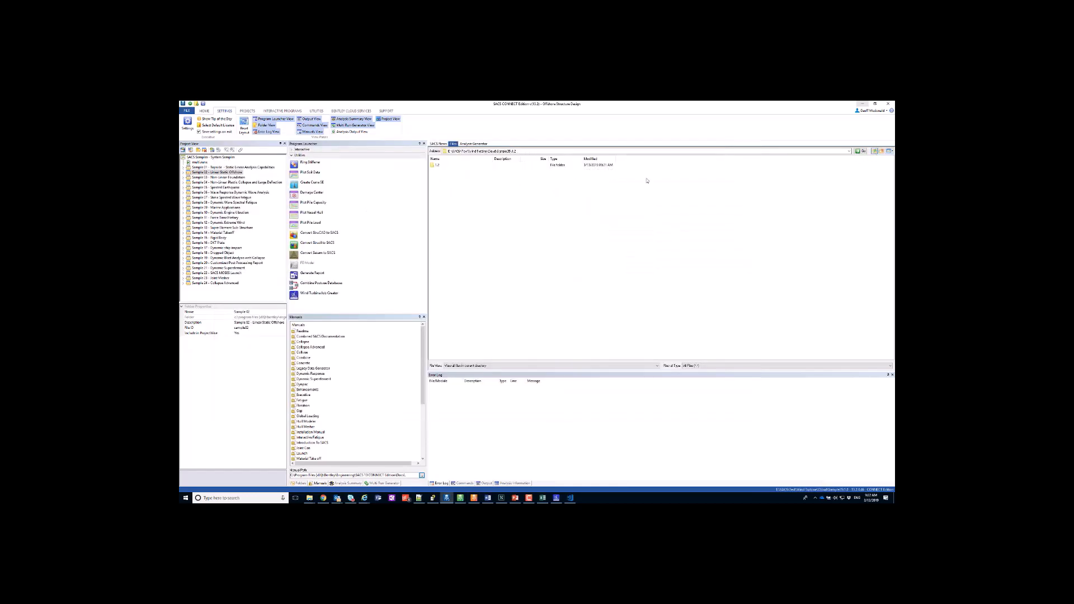
click(875, 151)
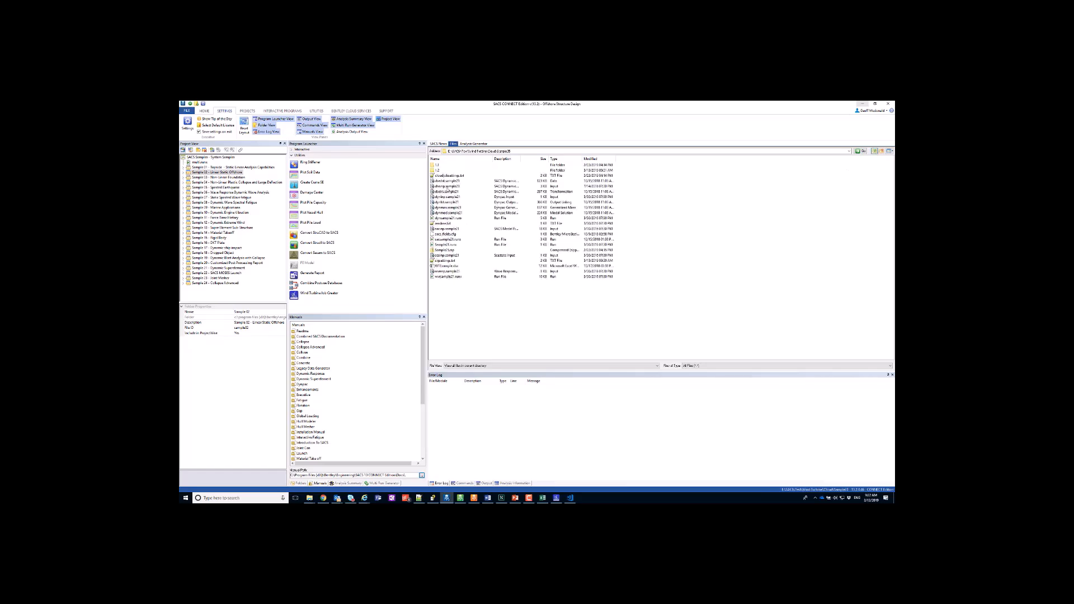
right_click(447, 186)
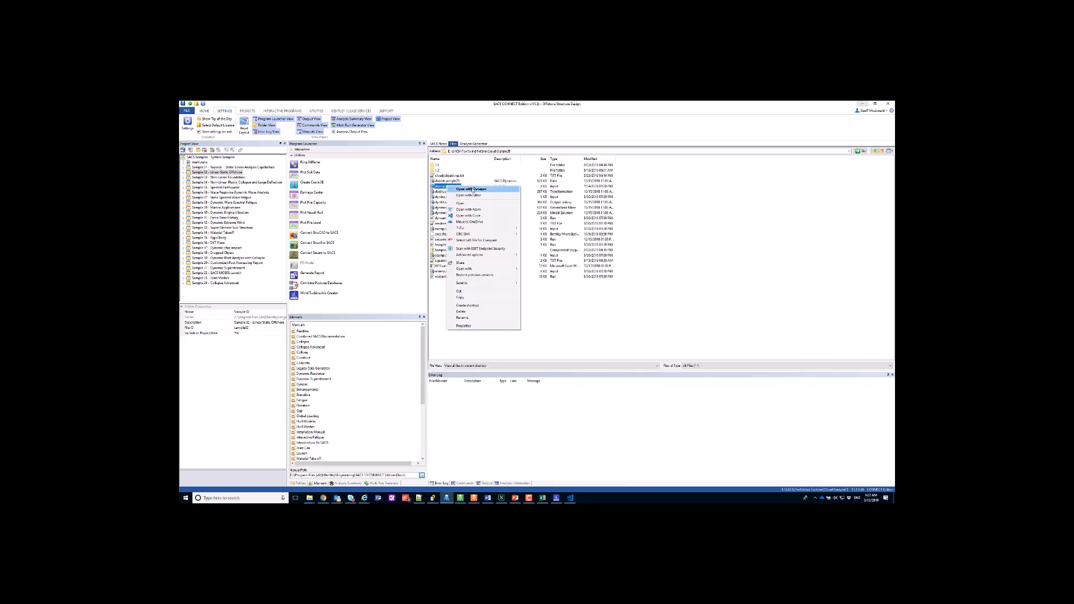
click(473, 190)
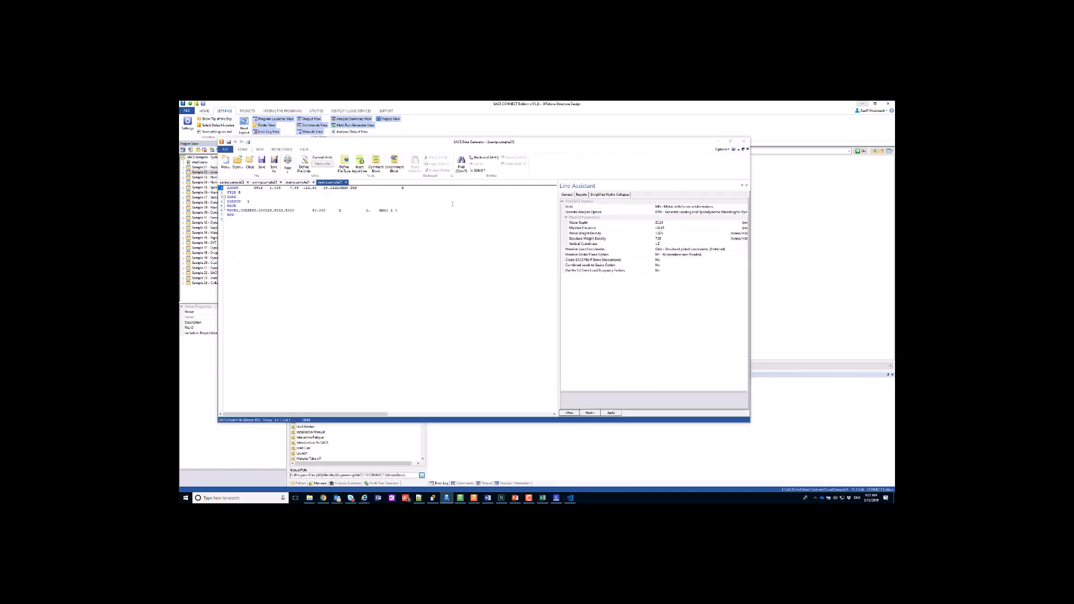
click(785, 233)
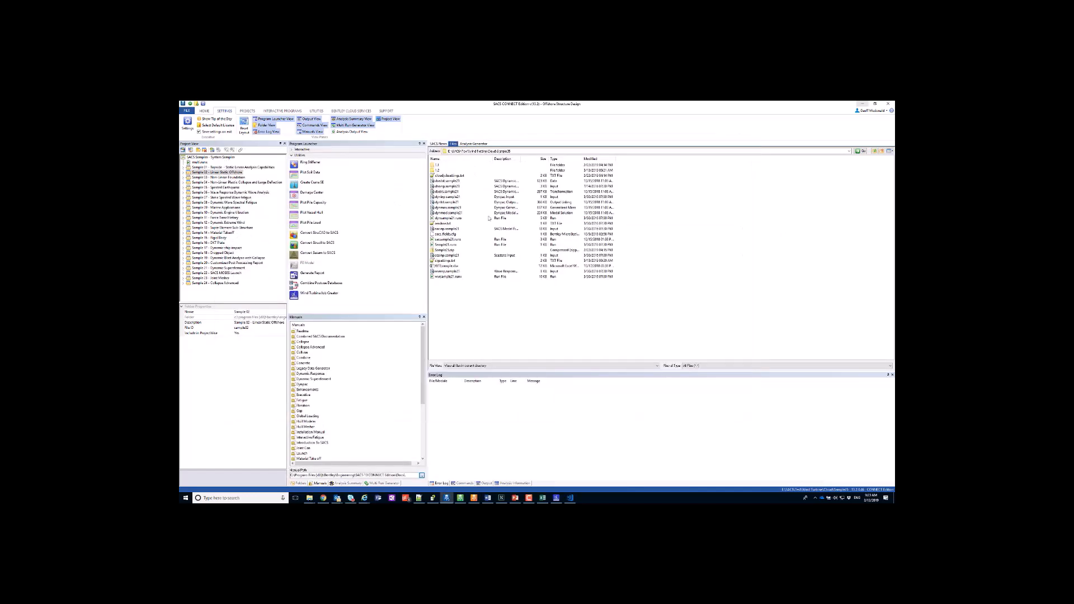
right_click(451, 272)
click(470, 276)
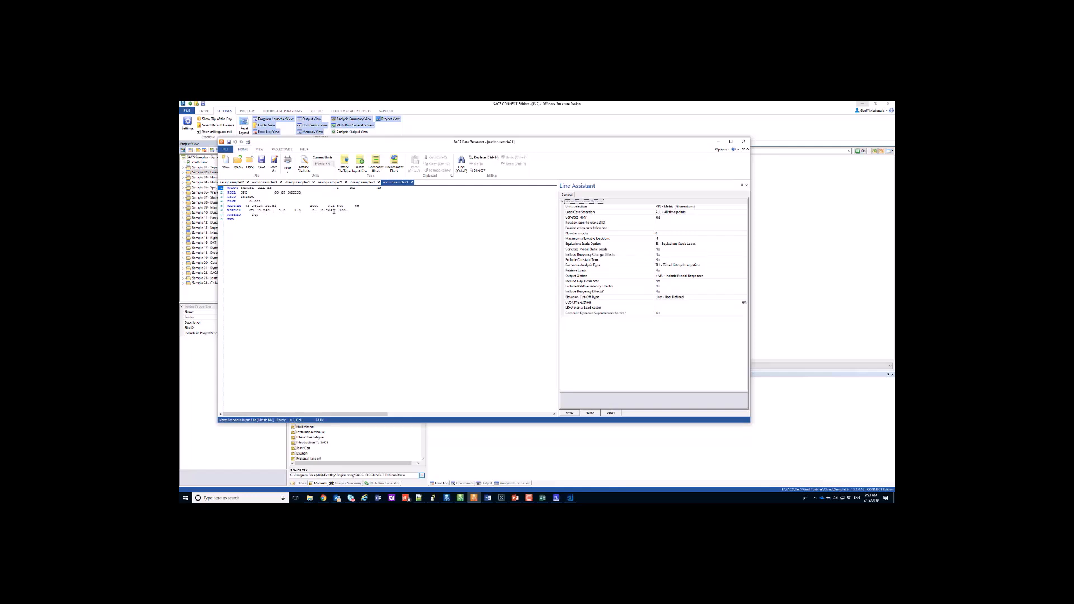
Compare the dominant period and significant wave height fields between the original and generated wave response input files
click(281, 211)
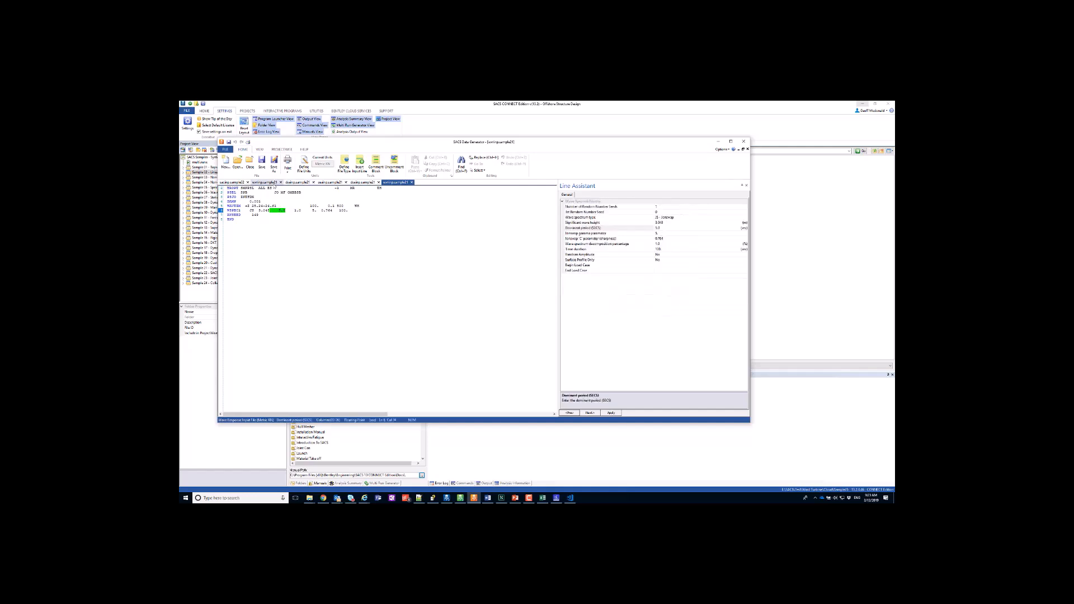
click(260, 183)
click(275, 210)
click(259, 210)
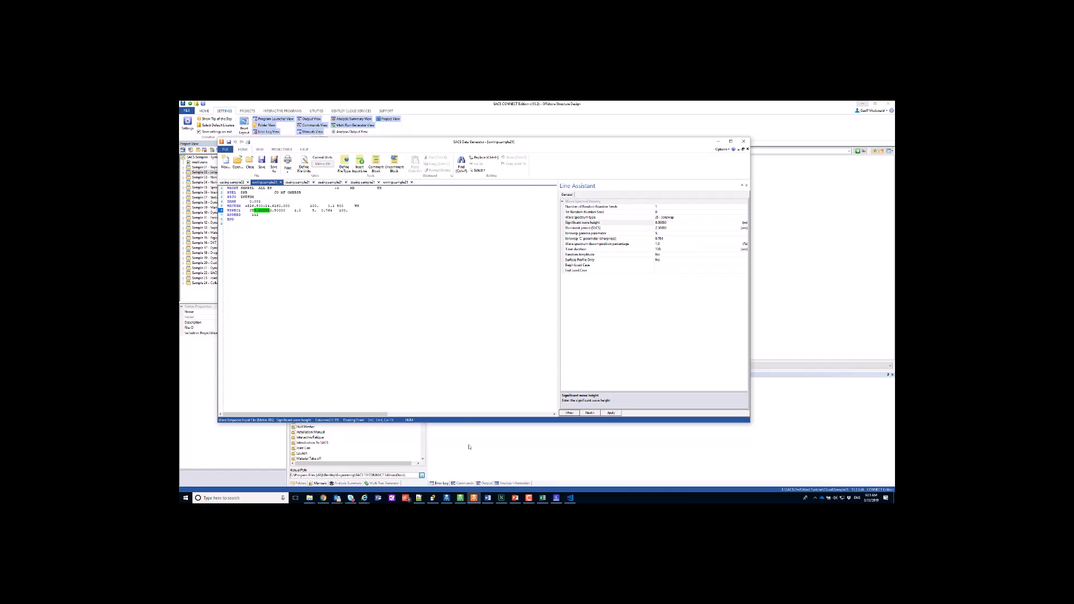
Widen the Excel load case table and check the Significant Wave Height and Dominant Period cells for identifier A2
click(542, 498)
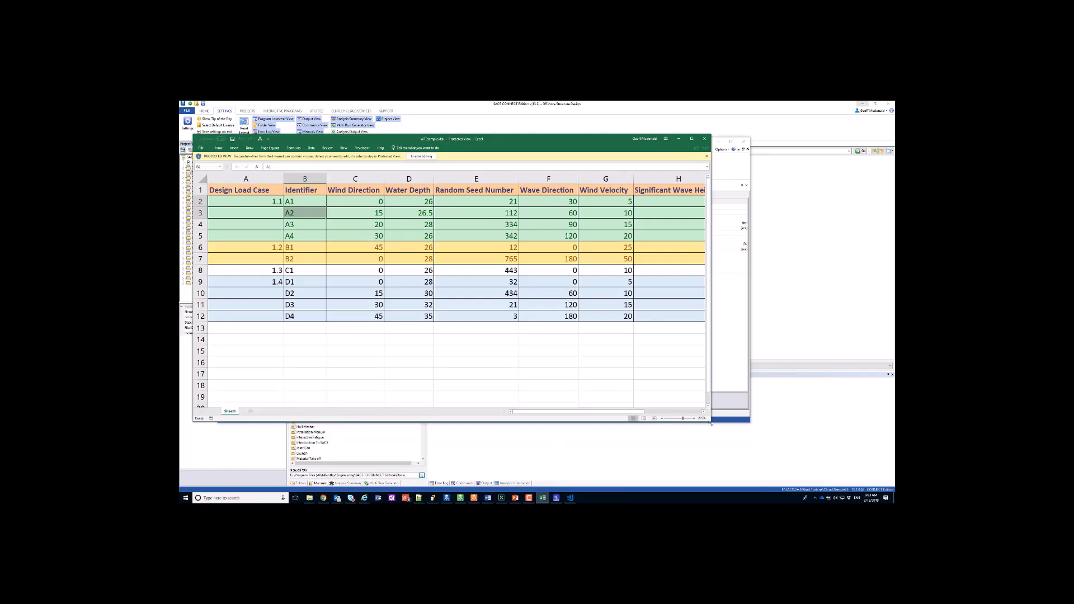
drag(709, 424, 841, 449)
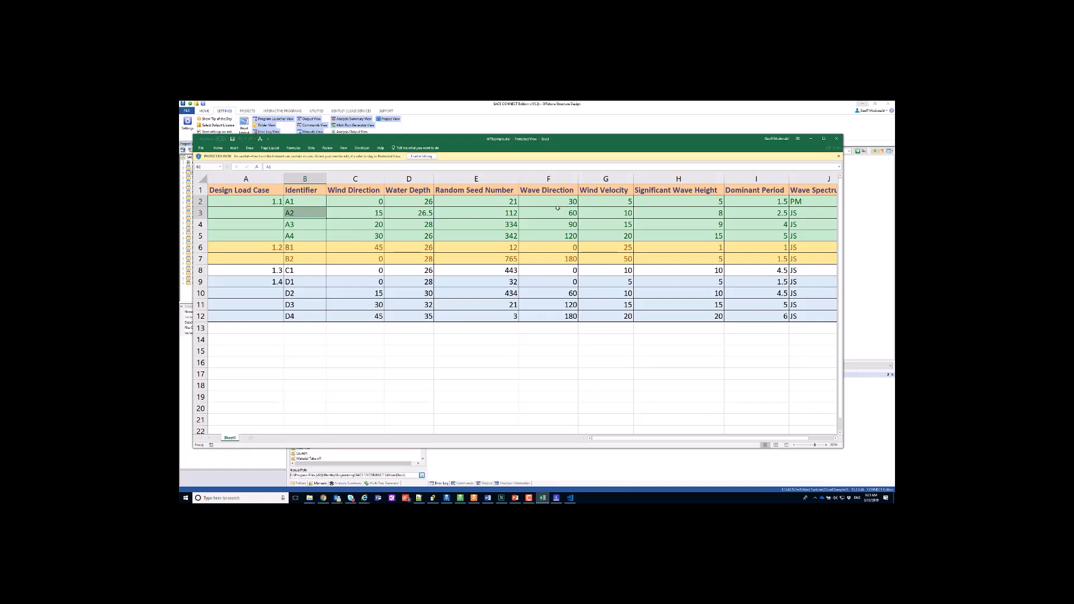
click(702, 215)
click(752, 216)
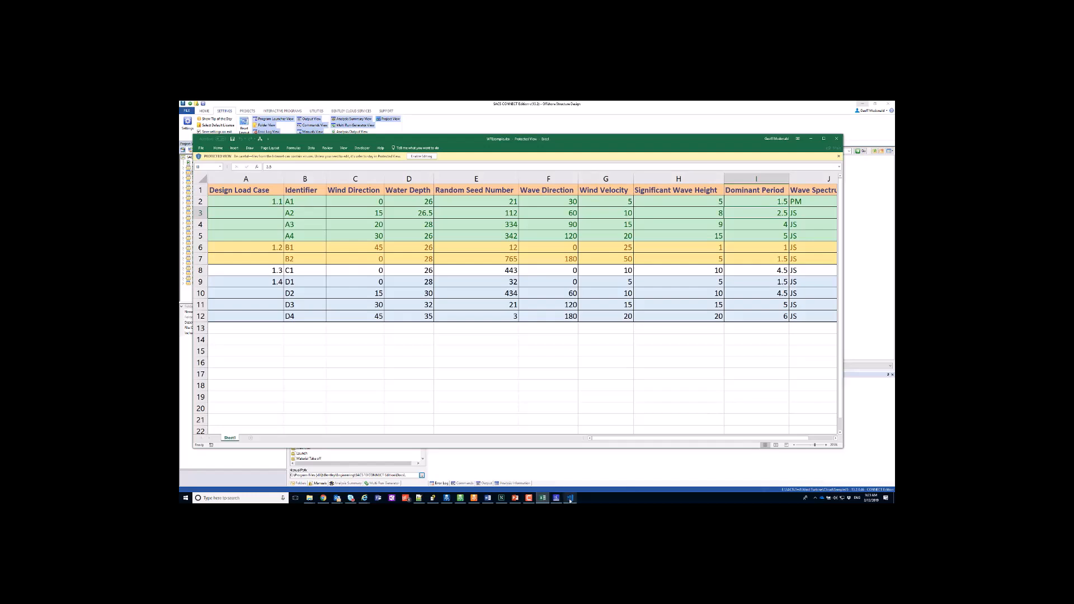
Examine the wave spectrum line in the generated wave response file against the field definitions in sacs_fields.cfg in Visual Studio Code
click(474, 497)
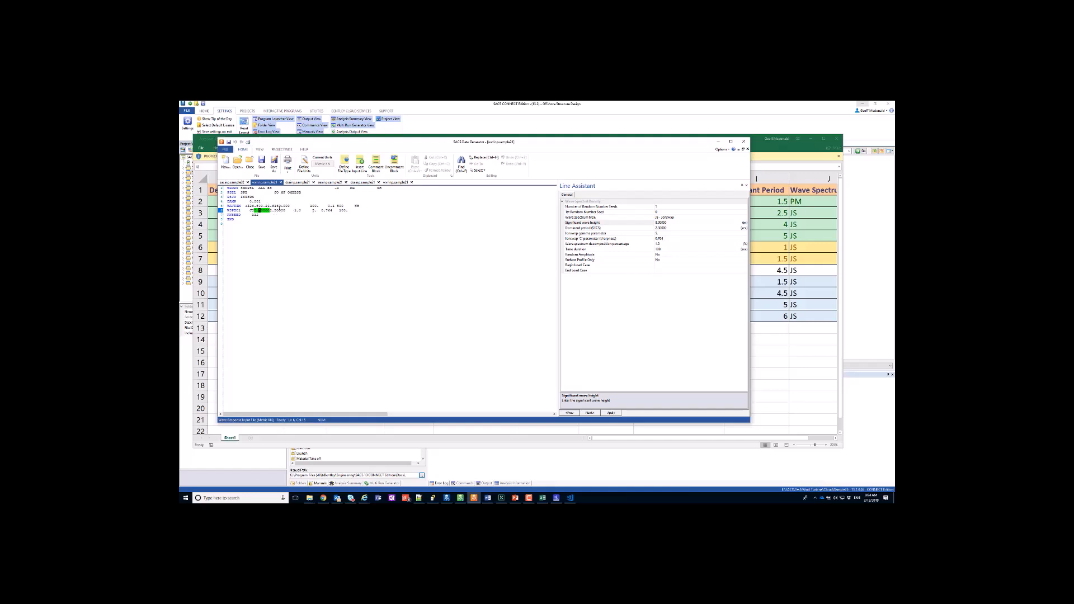
click(233, 210)
click(570, 499)
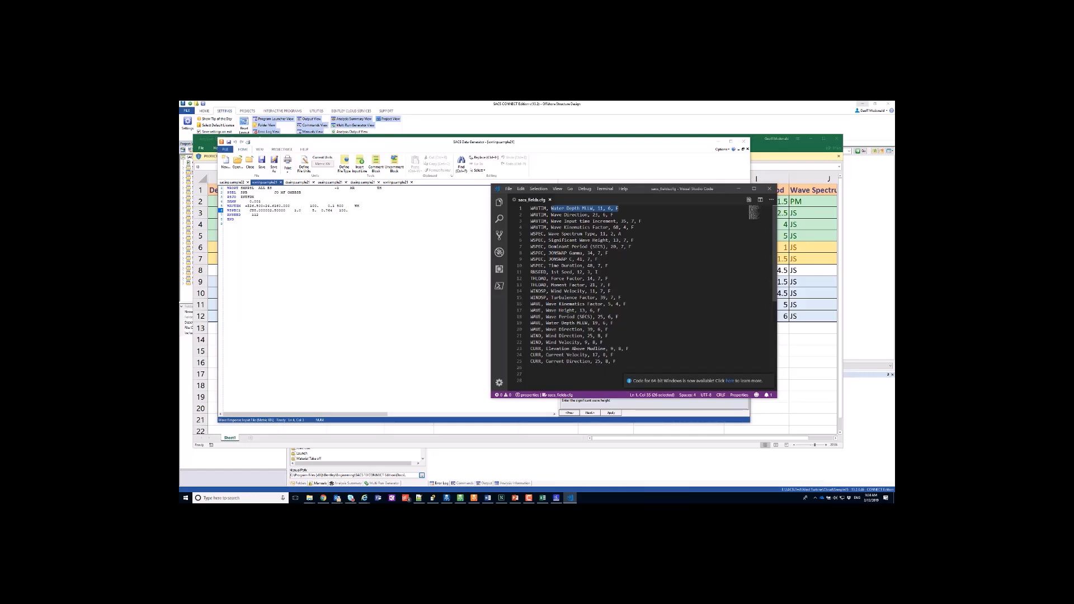
Compare the Significant Wave Height and JONSWAP field definitions in sacs_fields.cfg with the generated wave spectrum line in Data Generator
click(574, 253)
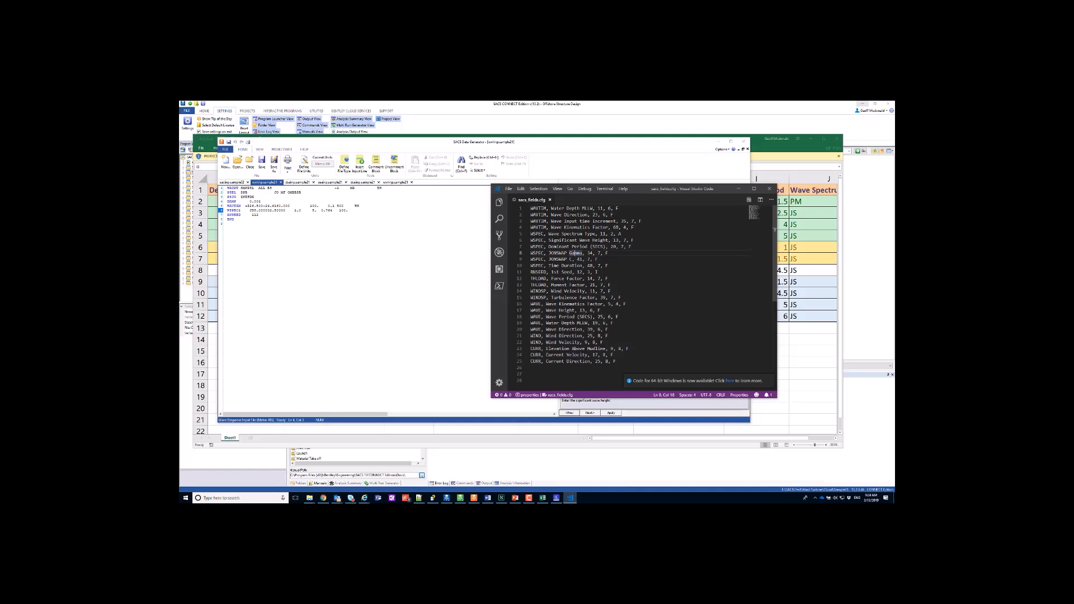
click(616, 241)
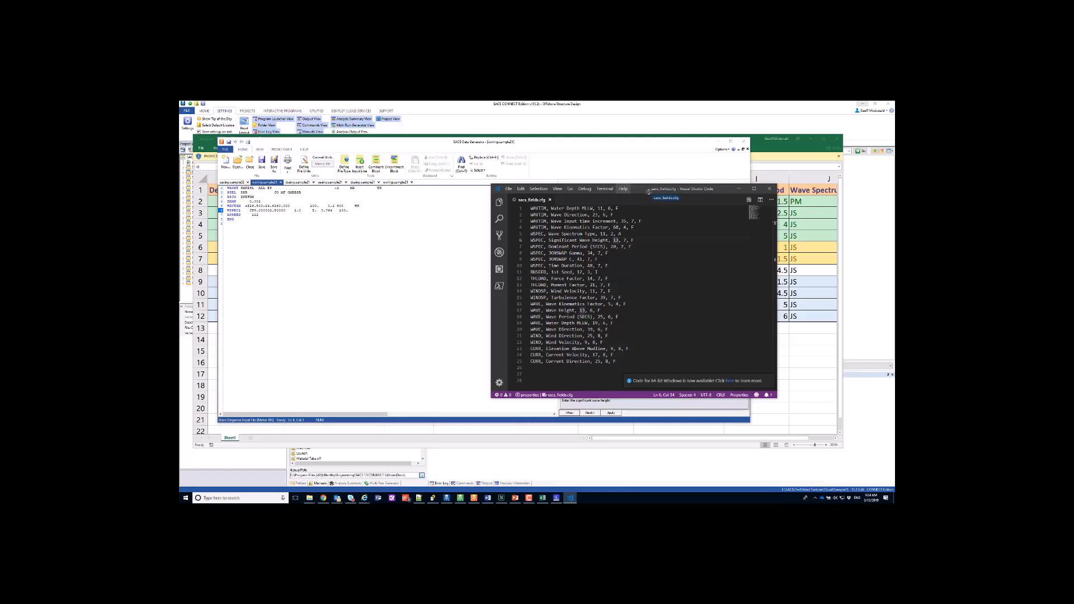
drag(652, 194, 694, 191)
drag(501, 144, 465, 144)
drag(715, 229, 533, 229)
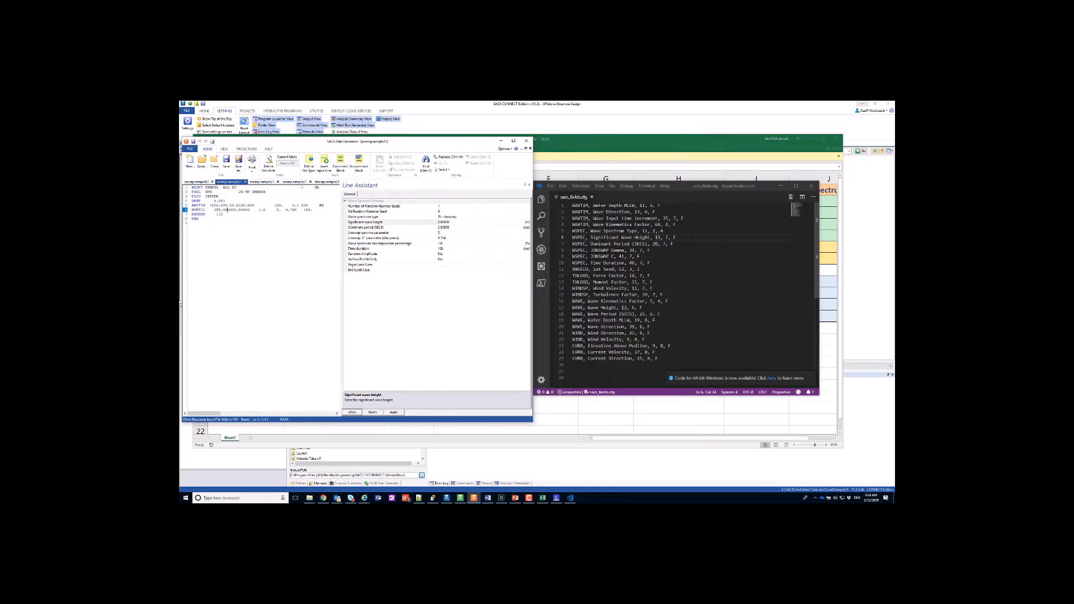
click(224, 209)
drag(350, 143, 403, 150)
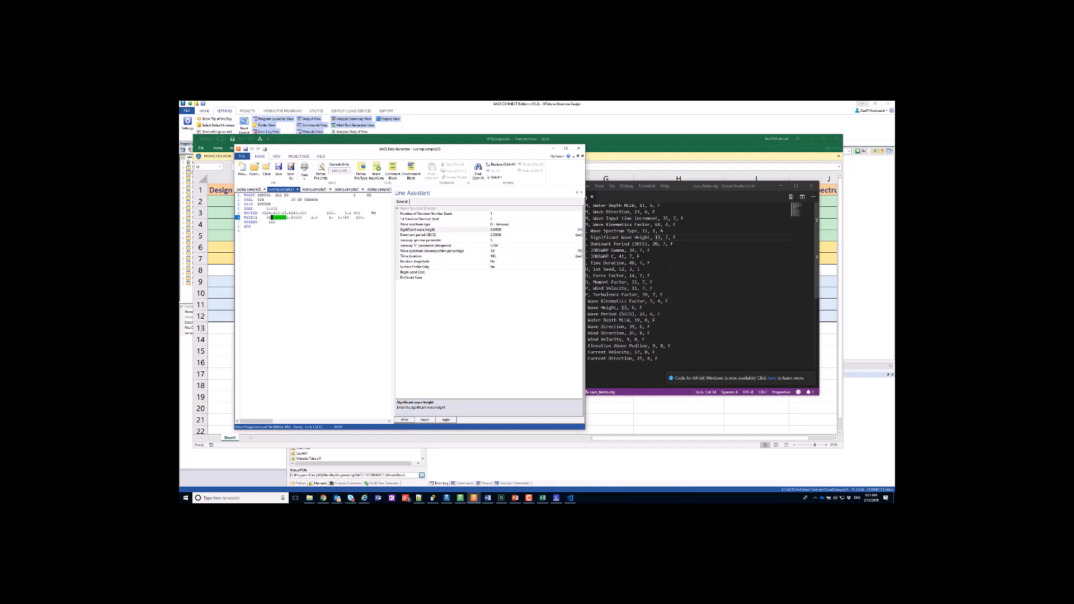
click(650, 263)
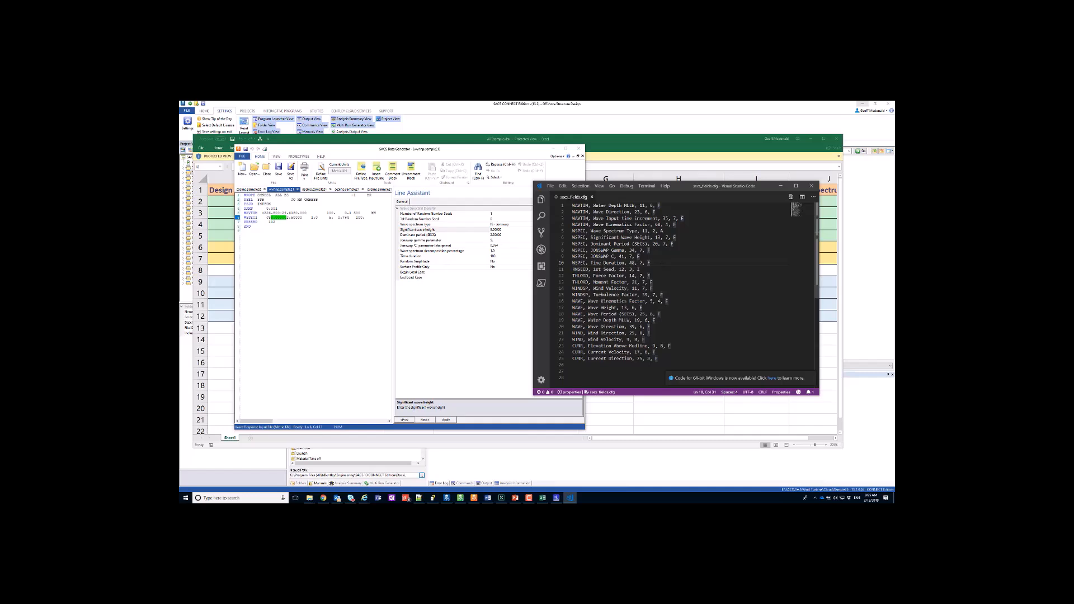
Browse from the main sample folder into the 1.2 load case folder and its subfolder, and open the generated sacs.in in Visual Studio Code
click(680, 127)
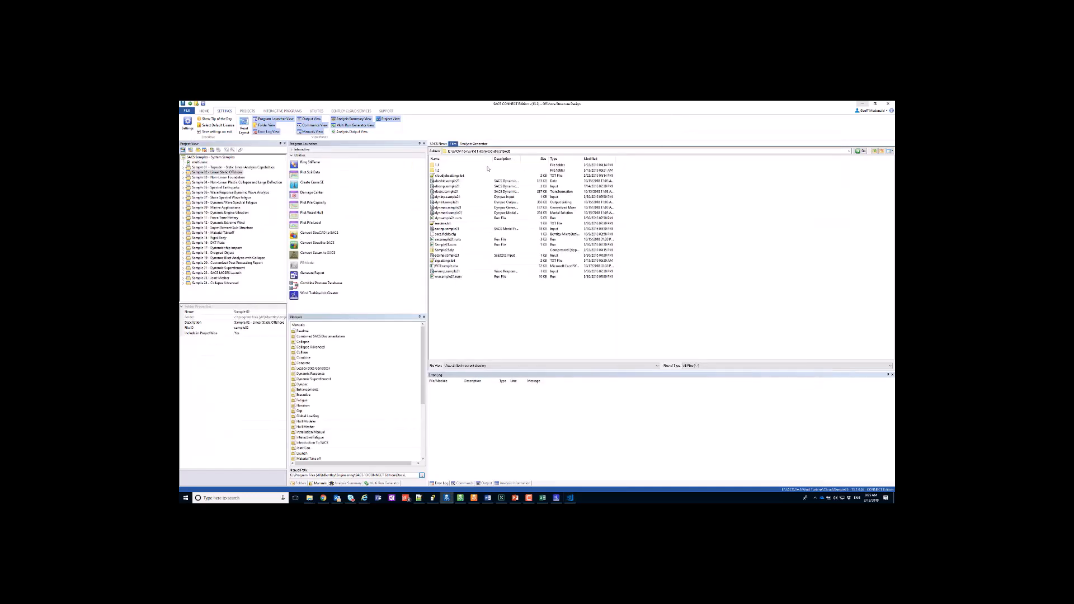
double_click(440, 170)
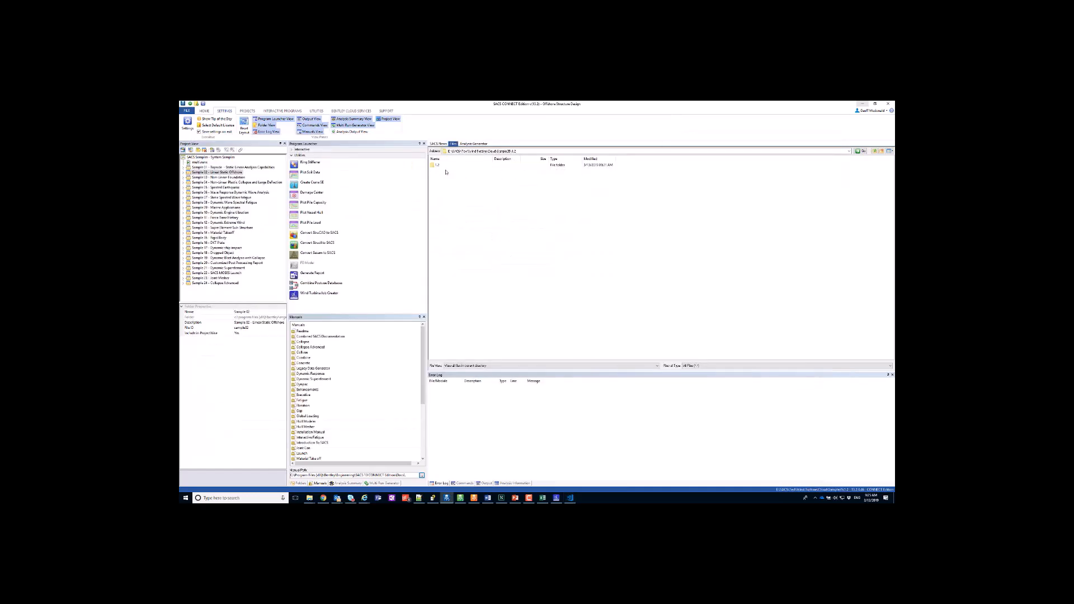
double_click(436, 165)
click(440, 176)
right_click(440, 176)
click(615, 222)
right_click(444, 176)
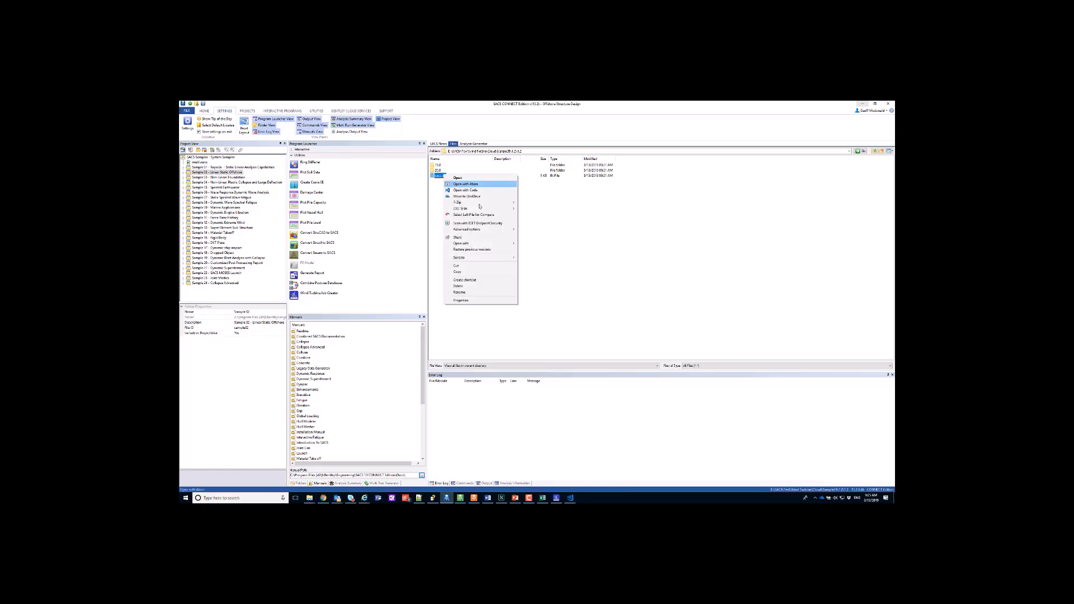
click(466, 190)
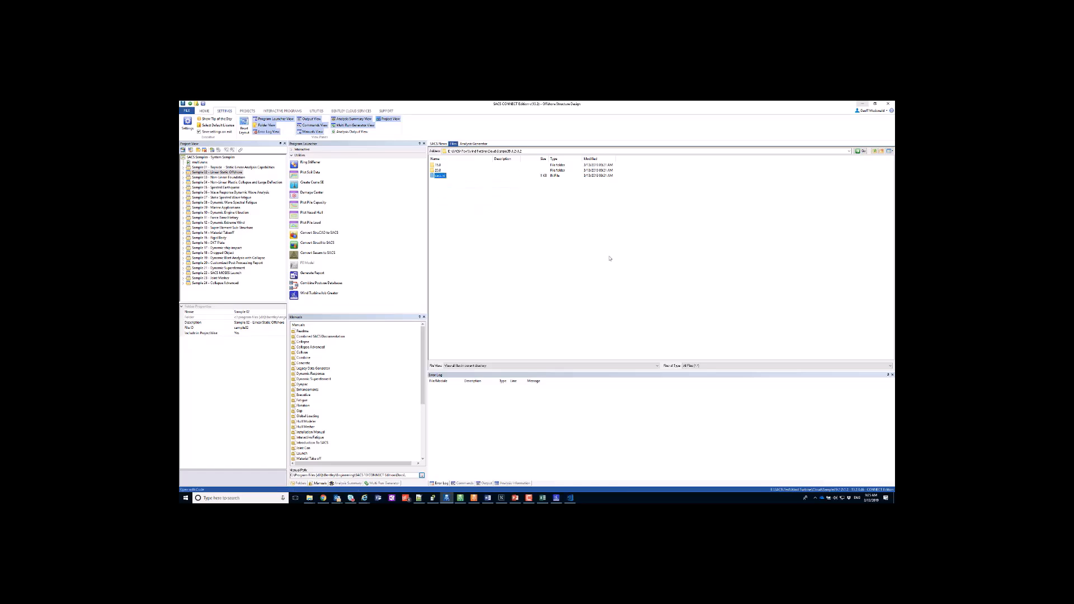
click(570, 498)
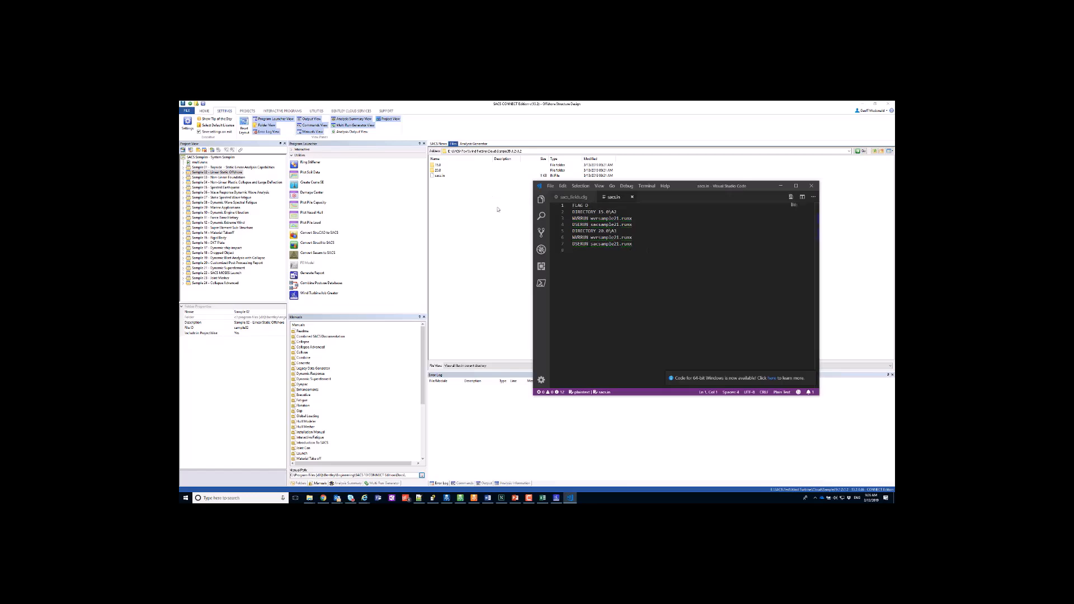
Open the second subfolder beside sacs.in and its nested identifier folder to inspect the generated job files
click(471, 204)
double_click(438, 171)
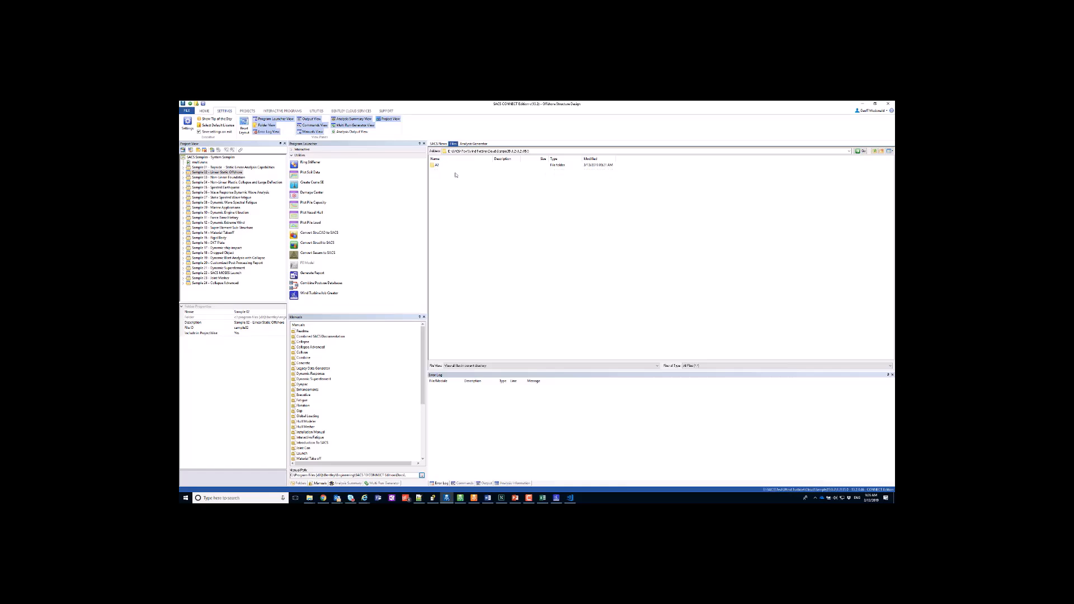
double_click(438, 166)
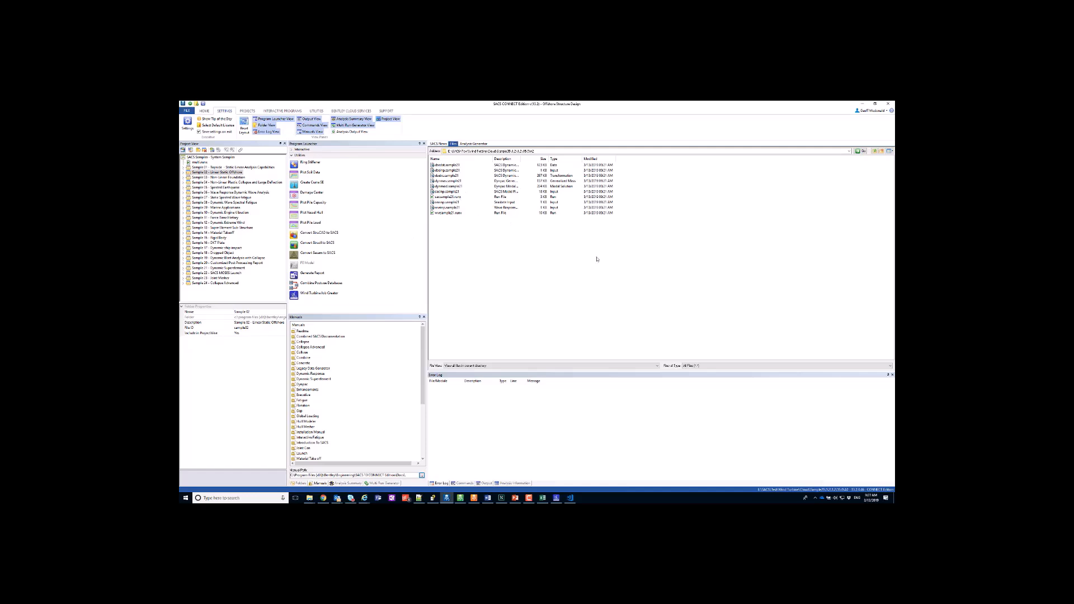
click(875, 152)
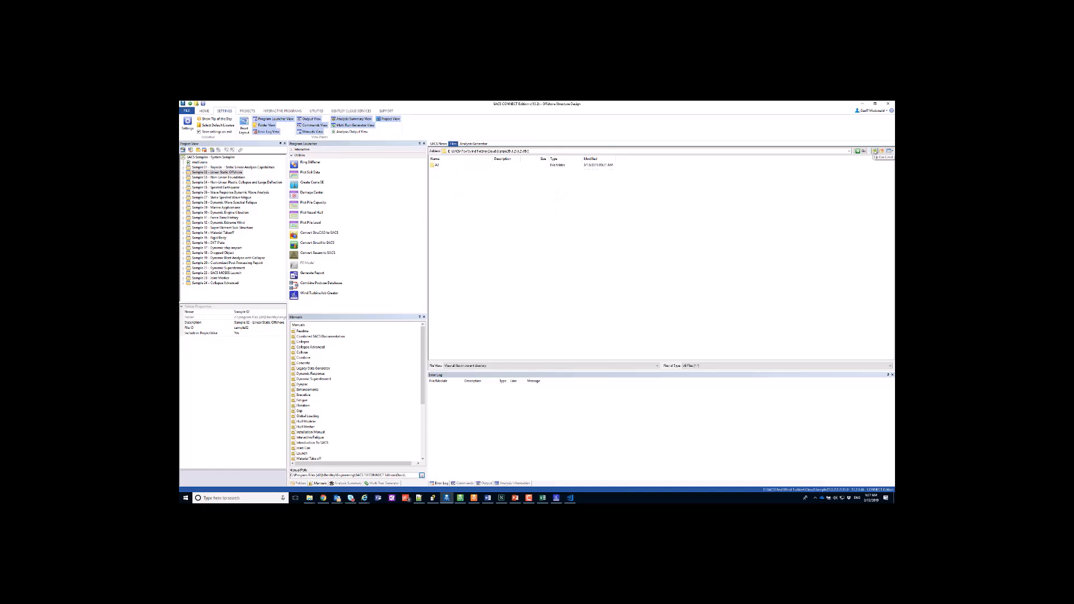
double_click(436, 165)
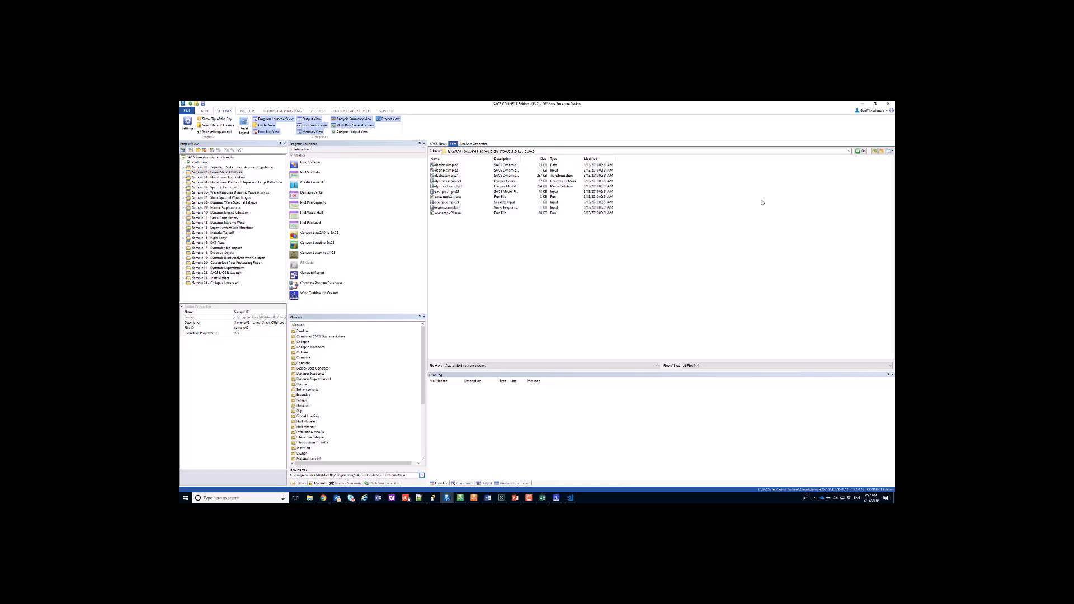
Return to the main sample folder and review the saved settings and field mappings of cloudjobsettings.txt in Visual Studio Code
click(875, 151)
click(875, 151)
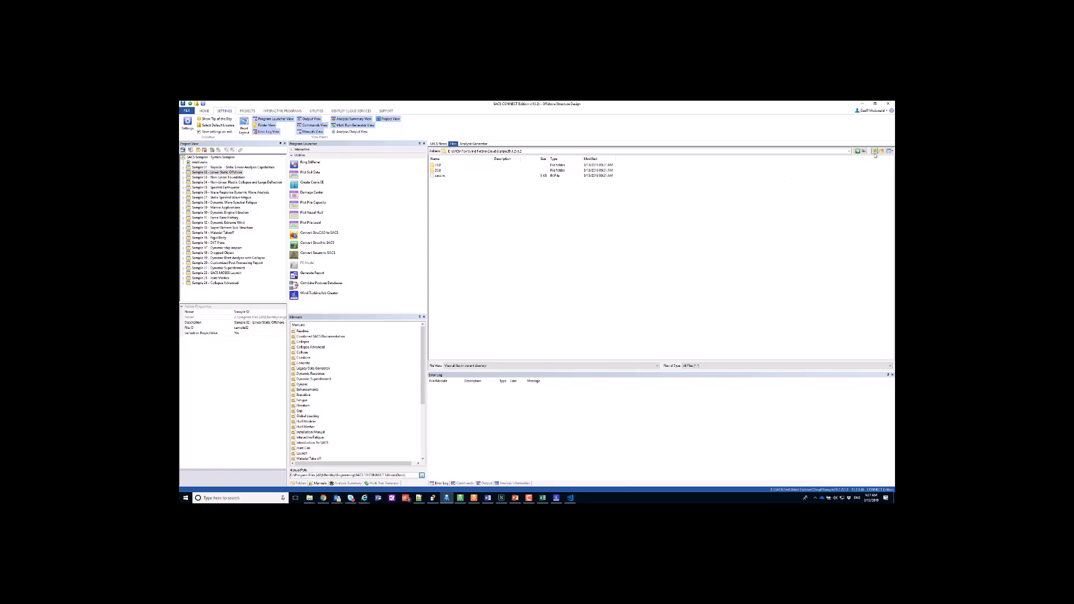
click(874, 152)
click(875, 152)
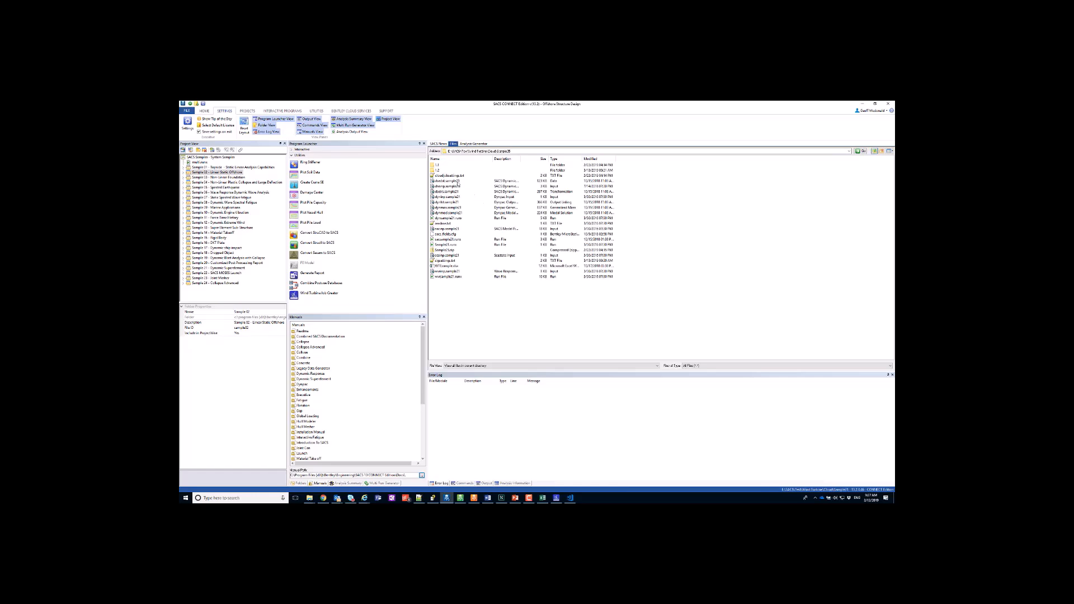
right_click(448, 176)
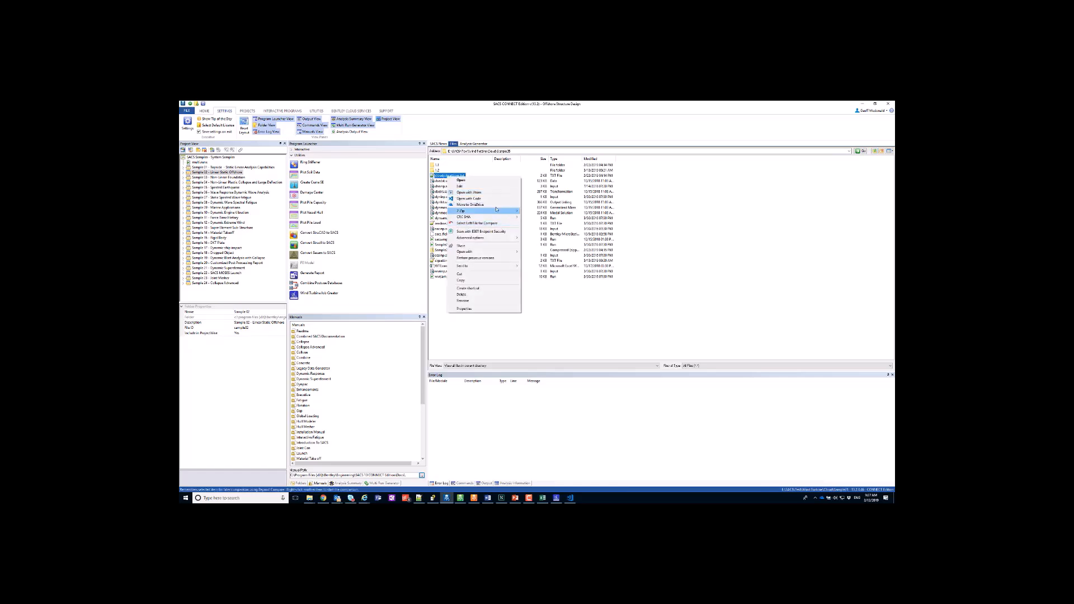
click(481, 199)
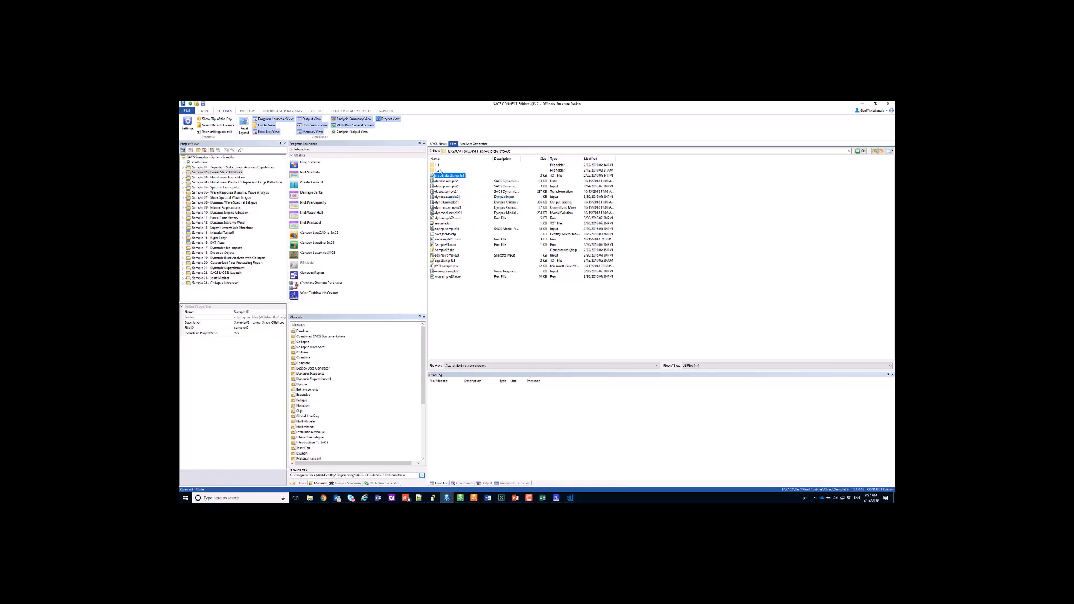
click(557, 497)
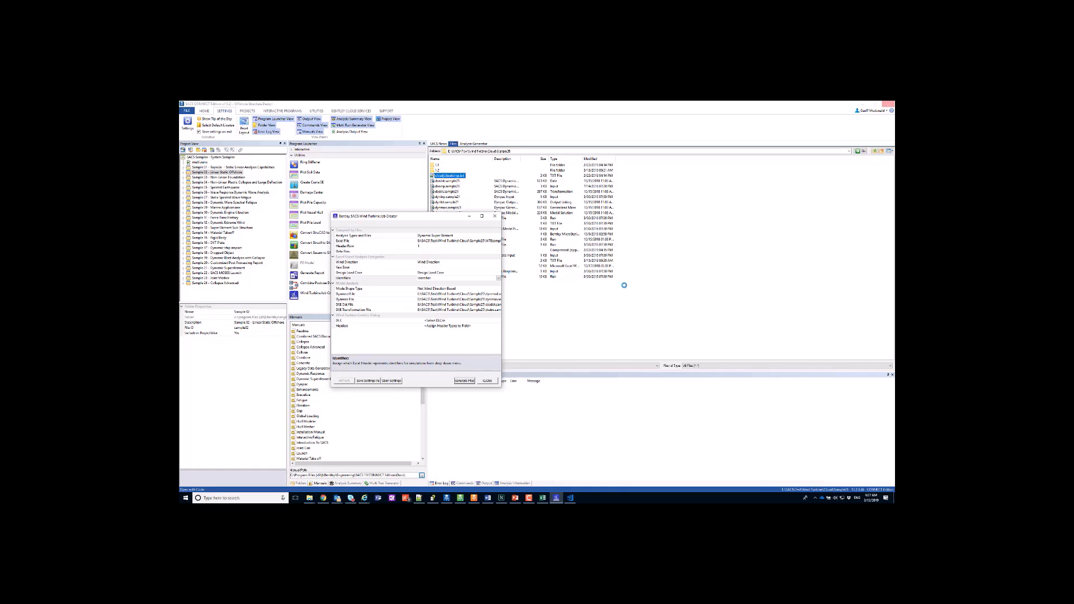
click(623, 257)
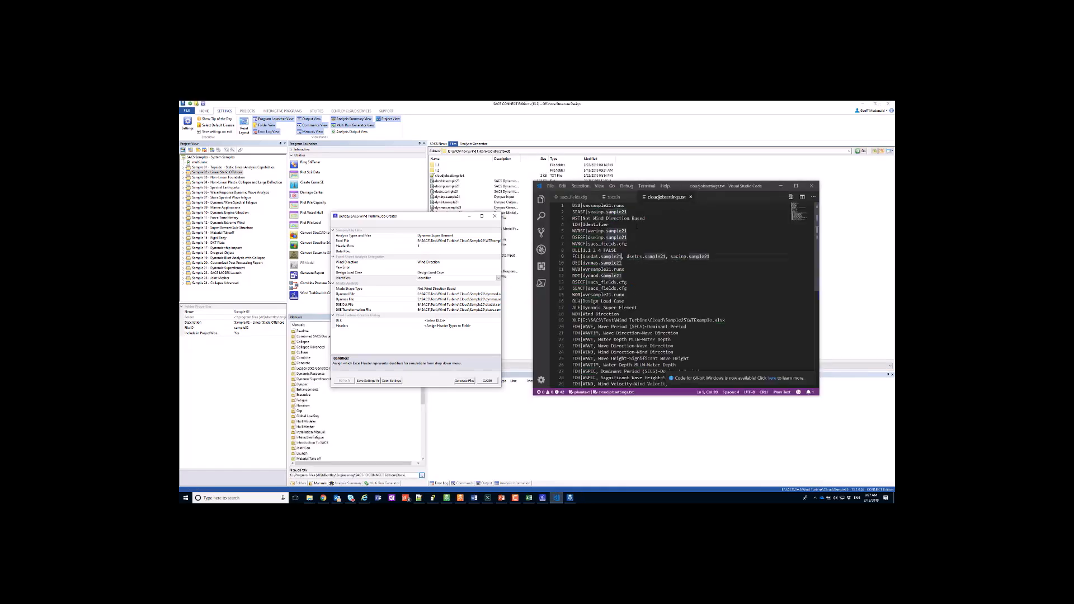
scroll(637, 239, down, 5)
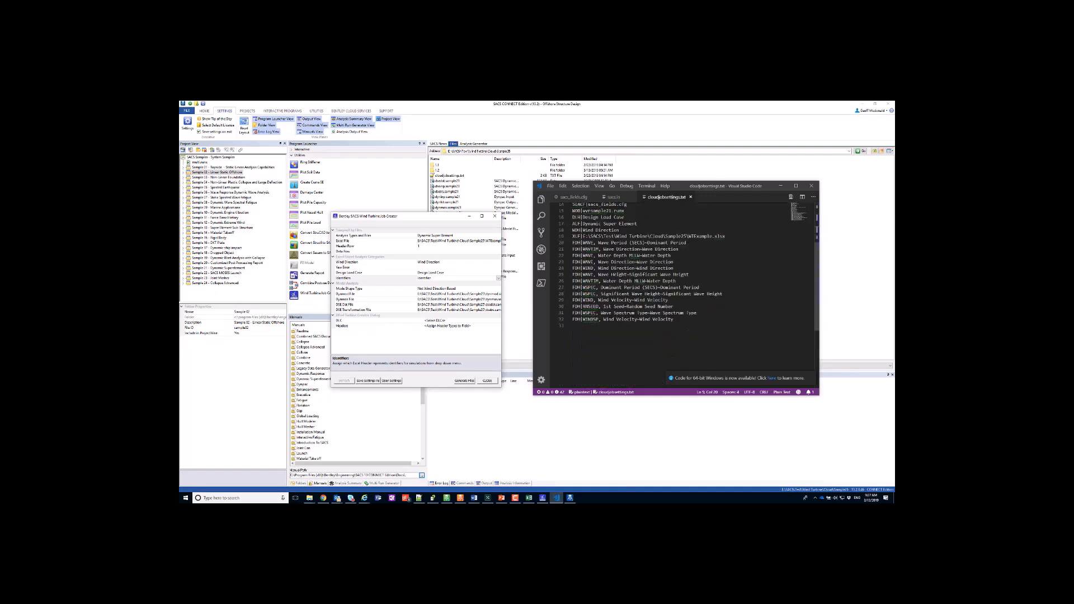